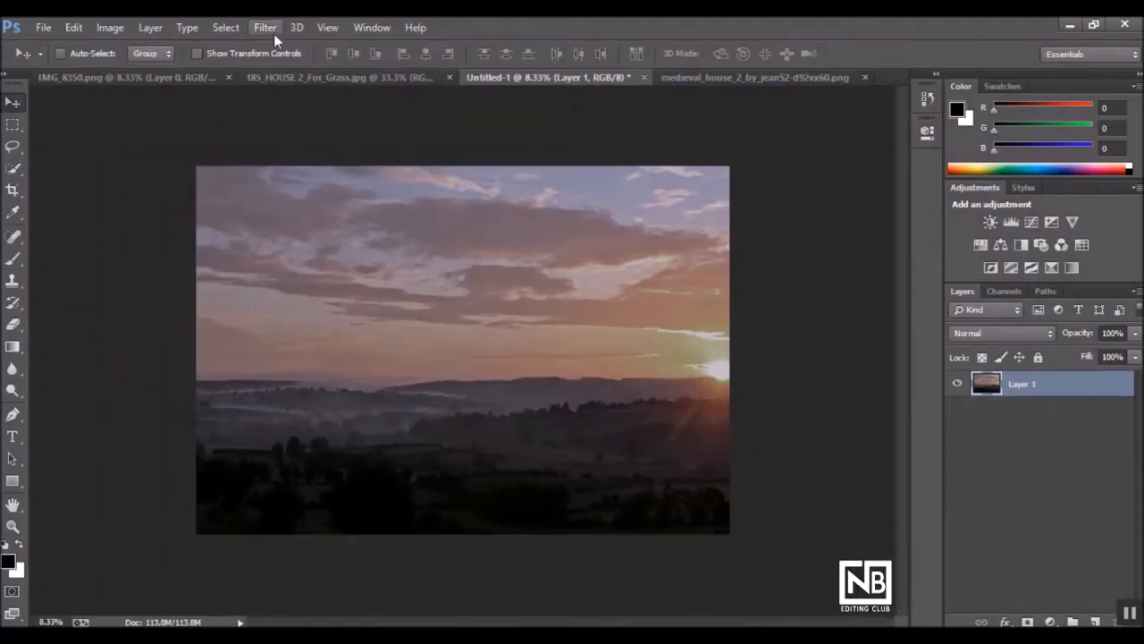
- Apply the Camera Raw Filter to the sunset layer and set Exposure to -0.20
left_click(274, 33)
left_click(327, 140)
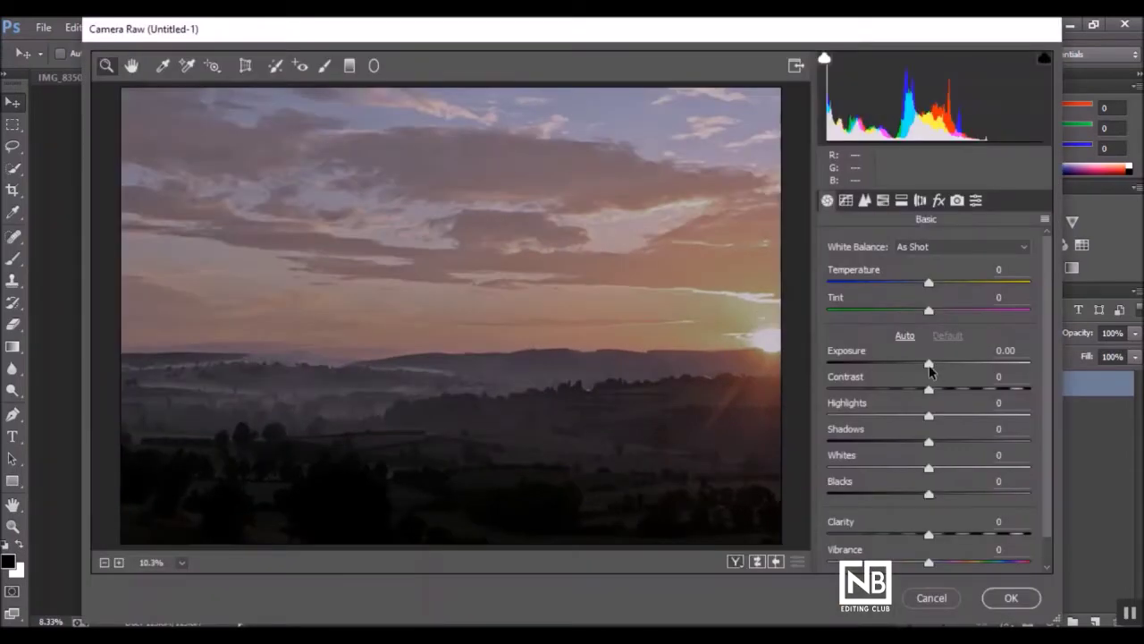
mouse_move(930, 366)
left_mouse_down()
mouse_move(963, 417)
mouse_move(927, 443)
left_mouse_up()
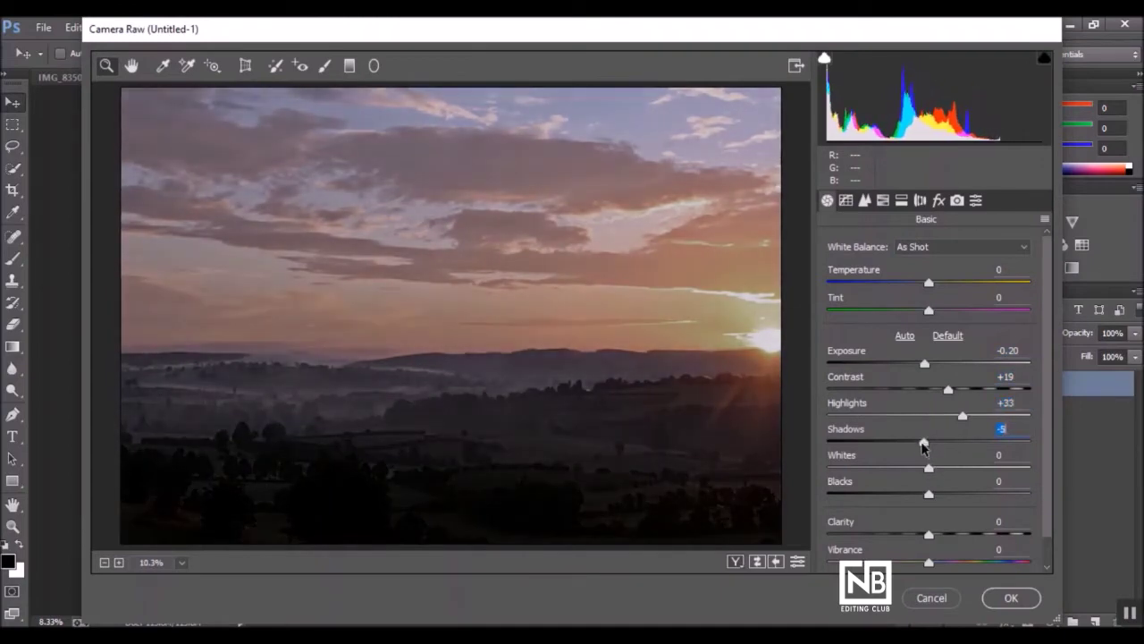
- Set Whites +43 and Blacks -26, boost Vibrance slightly, and apply the Camera Raw grade
mouse_move(911, 466)
left_mouse_down()
mouse_move(973, 468)
mouse_move(901, 497)
mouse_move(936, 532)
left_mouse_up()
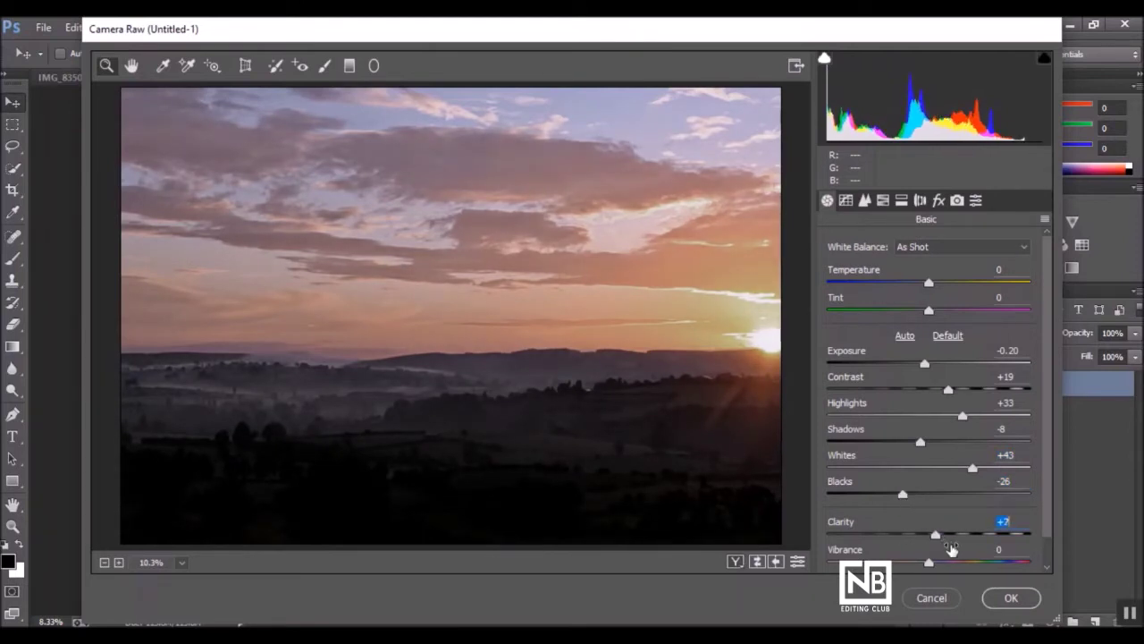
left_click_drag(927, 563, 951, 565)
left_click(1011, 597)
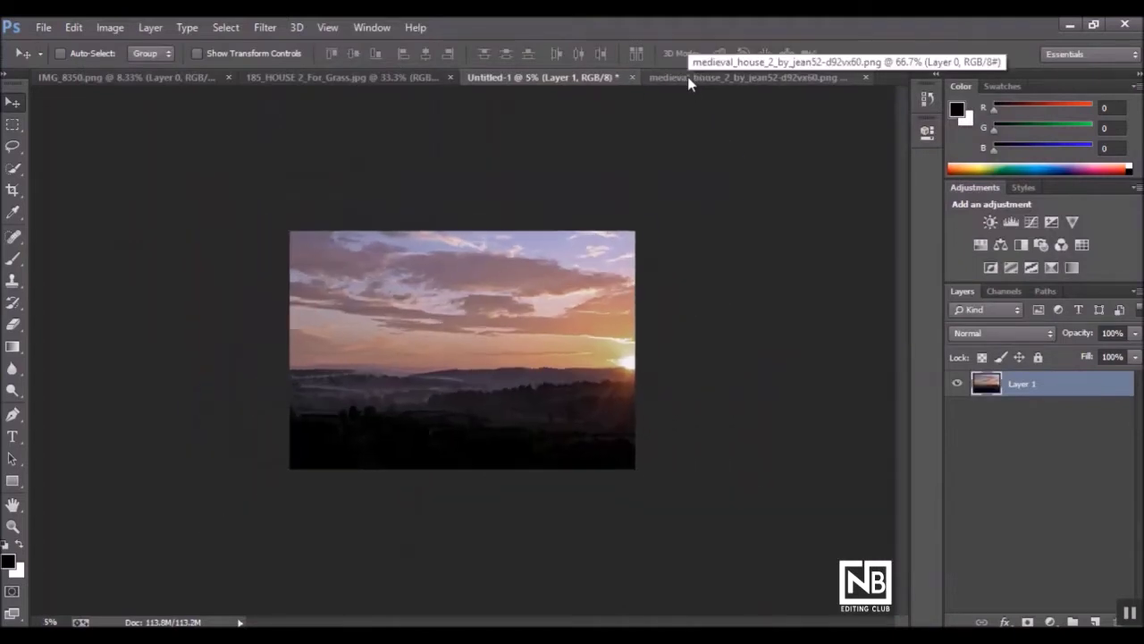
- Drag the house layer from the medieval_house document into the sunset composite
key("ctrl+plus")
left_click(687, 77)
mouse_move(643, 134)
left_mouse_down()
mouse_move(422, 78)
mouse_move(348, 409)
left_mouse_up()
left_click(851, 78)
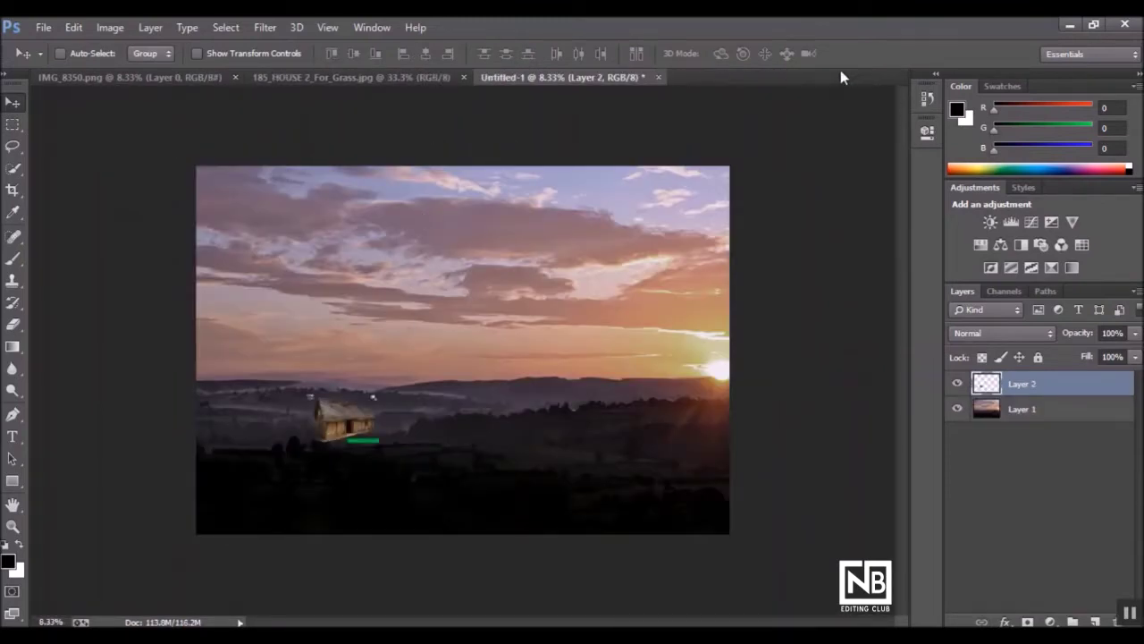
- Flip the house horizontally, enlarge it and place it in the lower-left foreground
key("ctrl+t")
right_click(353, 400)
left_click(420, 379)
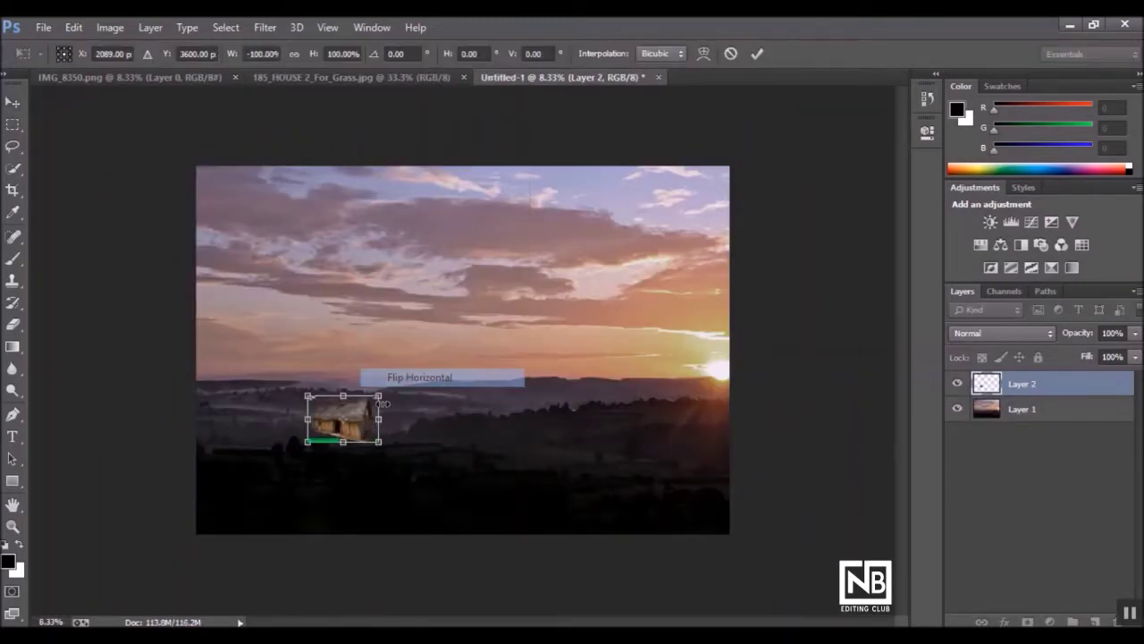
left_click_drag(377, 396, 429, 366)
left_click_drag(408, 405, 321, 451)
left_click_drag(354, 403, 407, 381)
left_click_drag(341, 460, 315, 463)
left_click_drag(375, 488, 328, 472)
key("Return")
key("ctrl+plus")
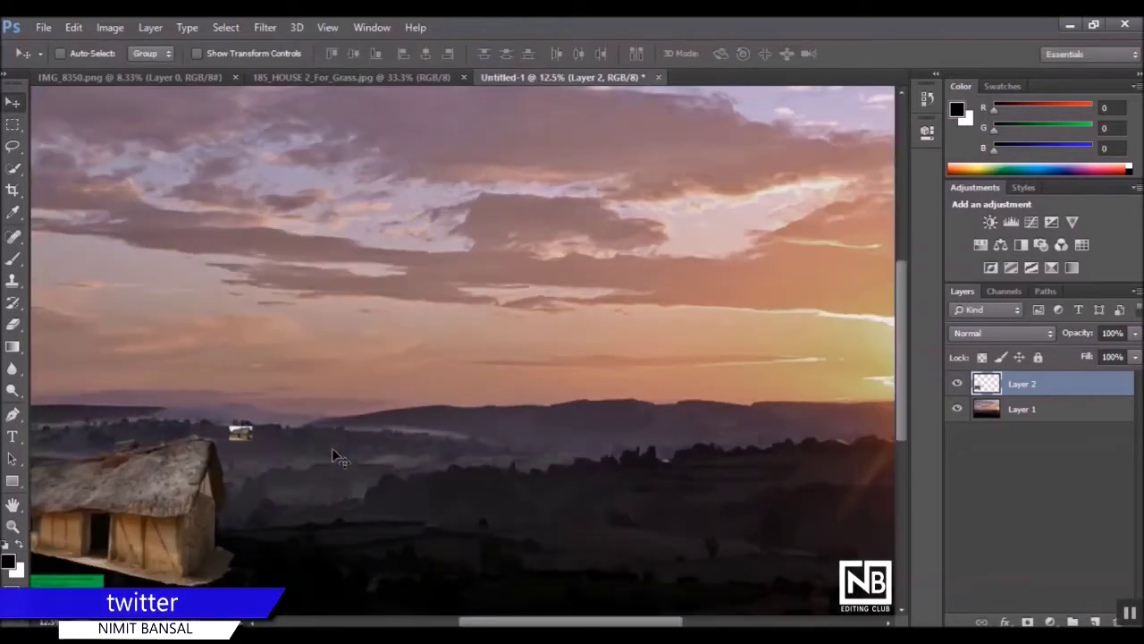
- With the Eraser, remove the green strip below the cottage
scroll(427, 518, "left", 5)
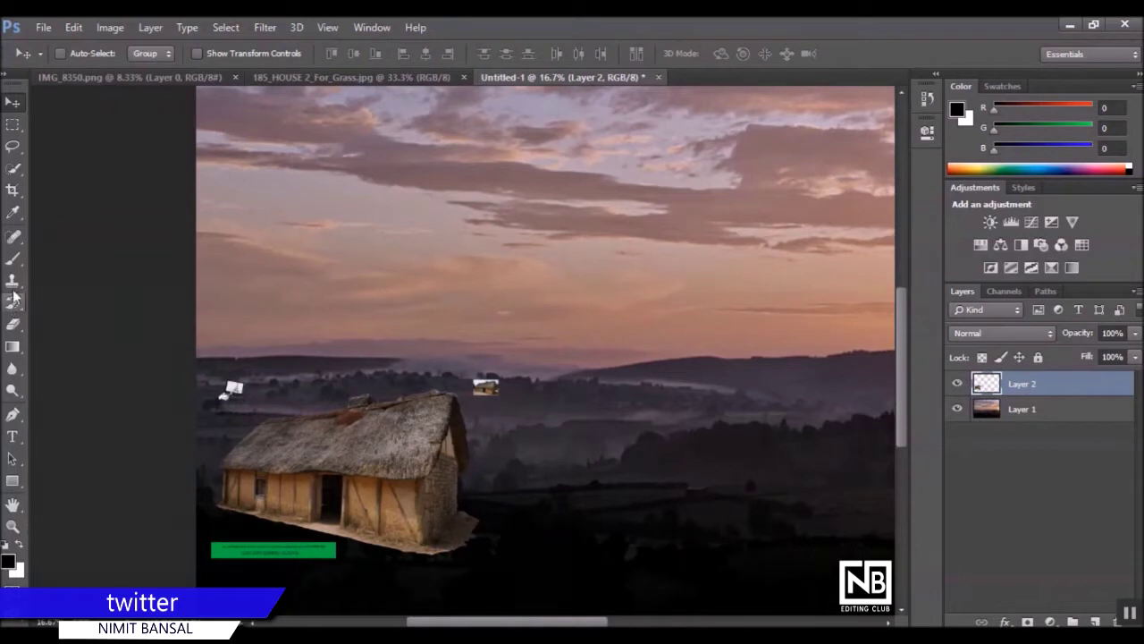
left_click(13, 324)
scroll(491, 330, "down", 3)
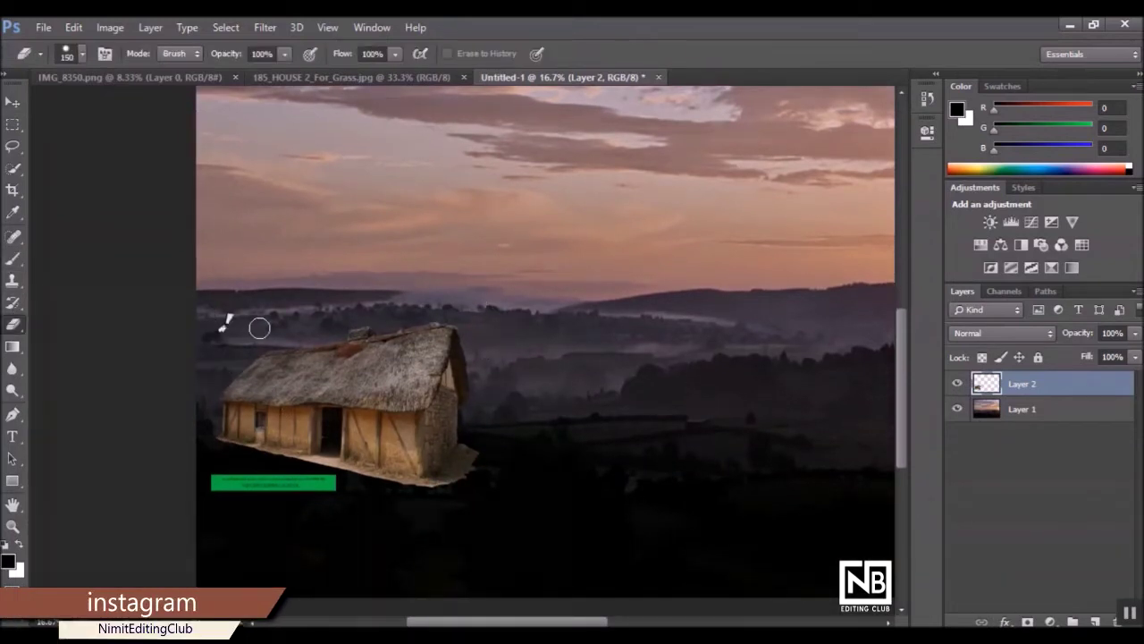
left_click_drag(345, 482, 203, 486)
- Set the eraser to 0% hardness and fade the cottage's bottom edge into the dark field
right_click(333, 482)
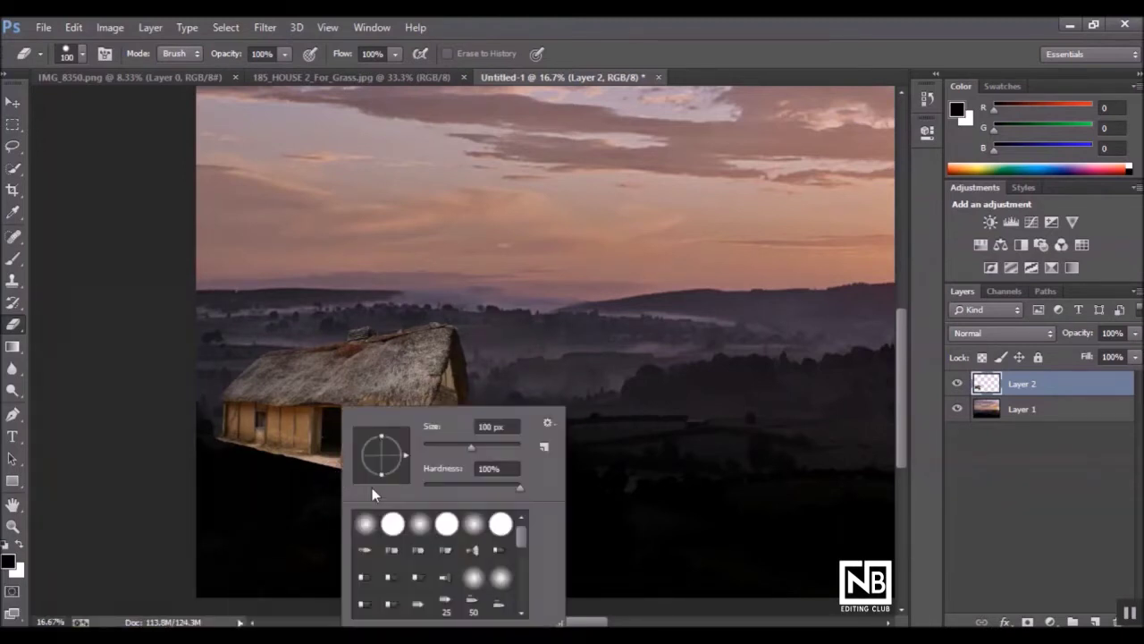
left_click(392, 56)
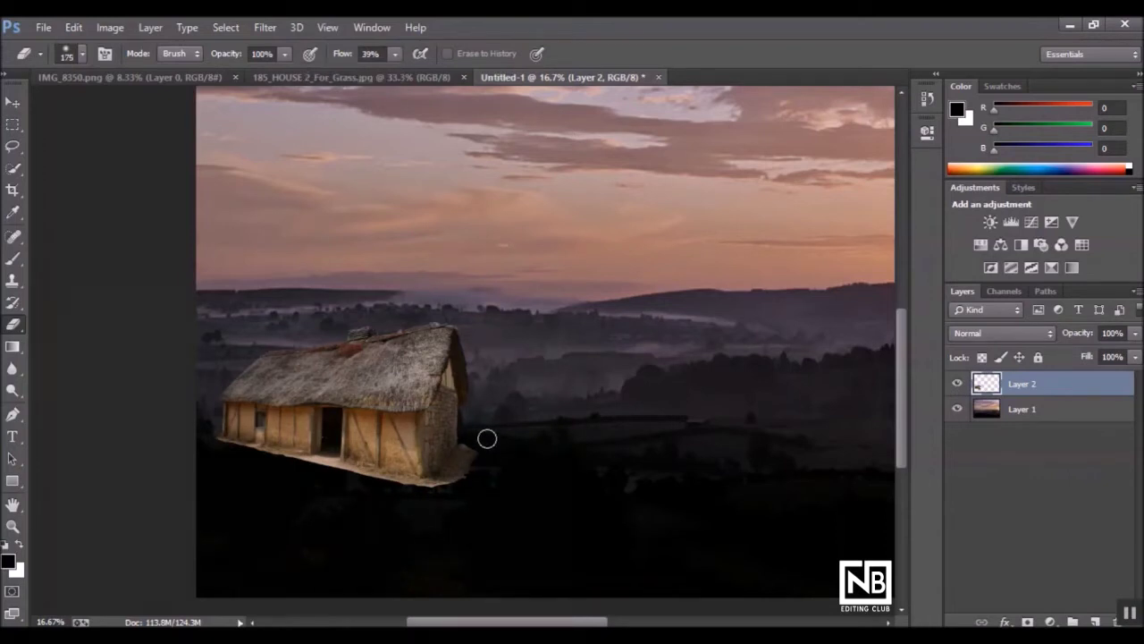
left_click_drag(443, 508, 433, 505)
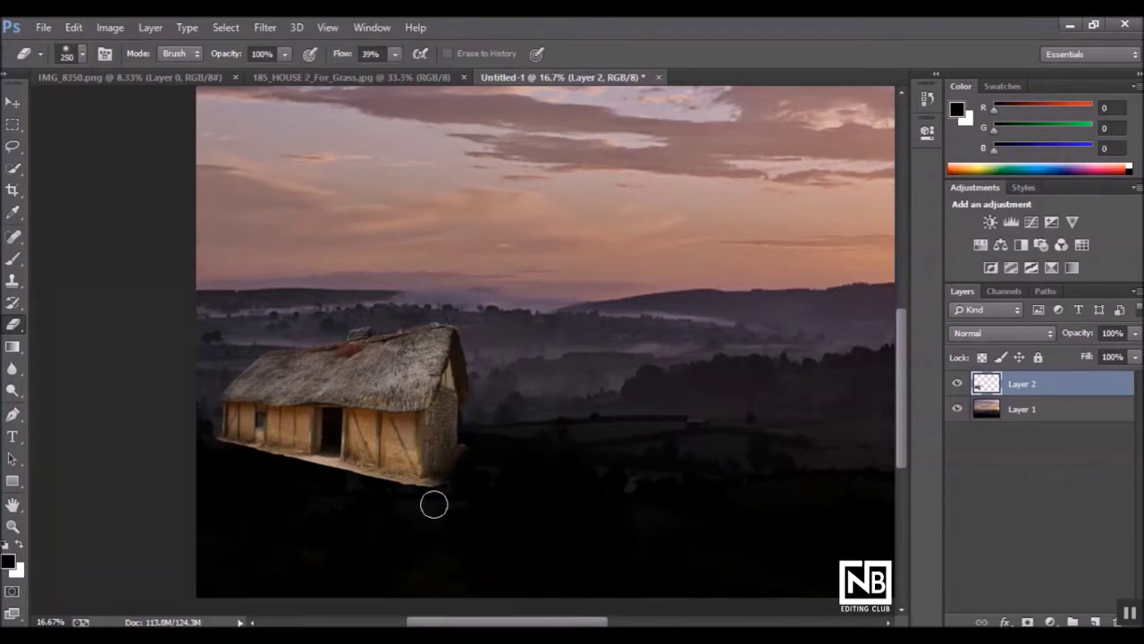
key("bracketleft")
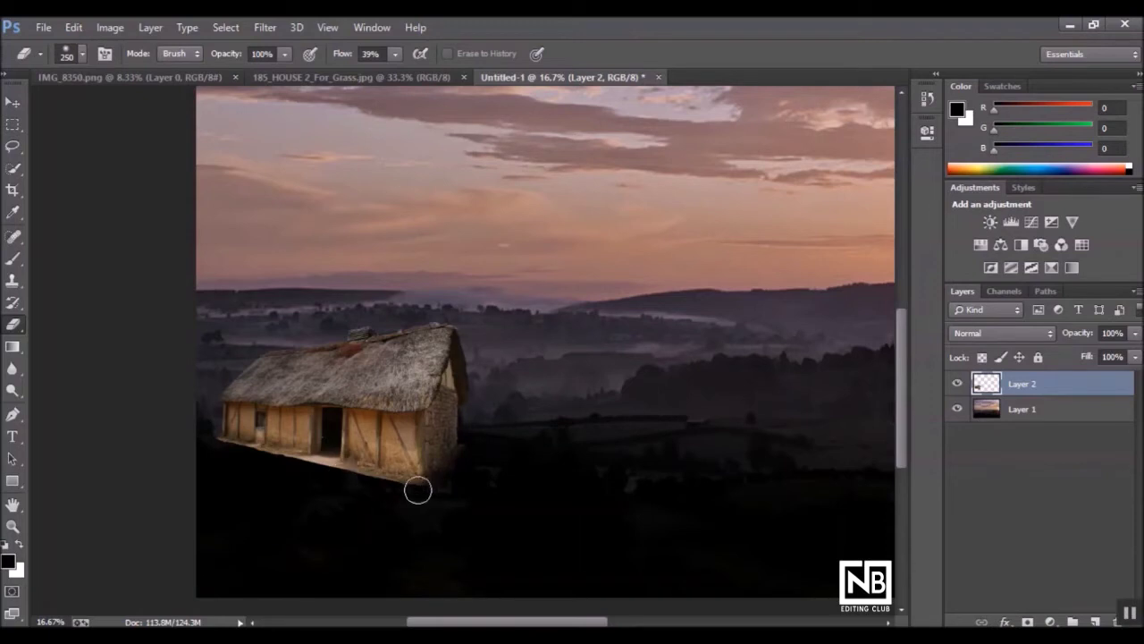
left_click_drag(417, 485, 202, 438)
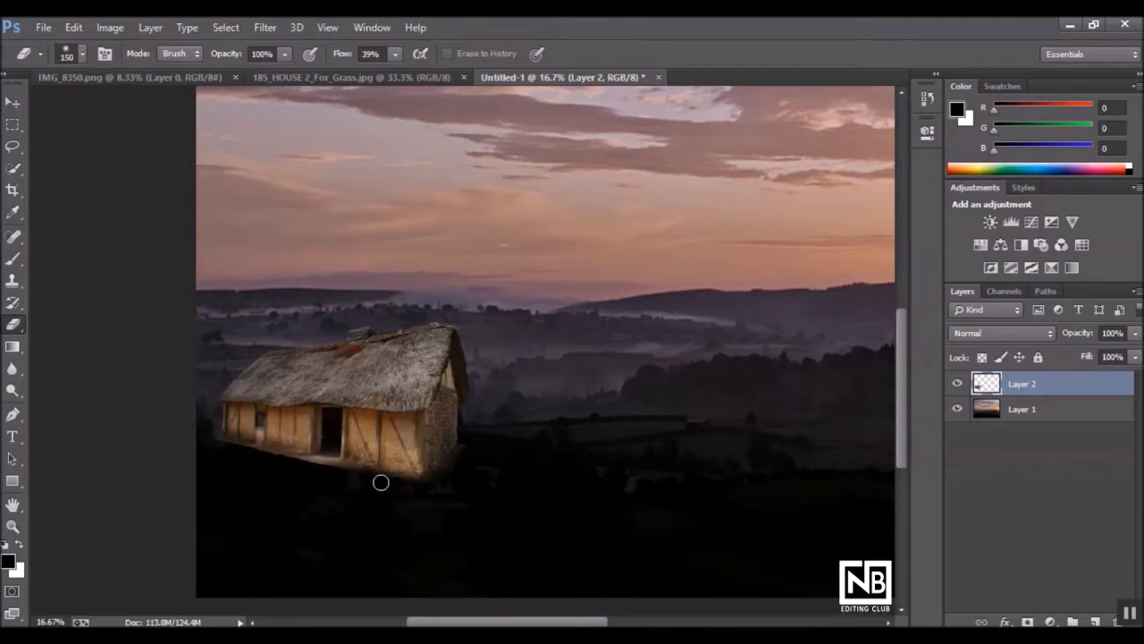
scroll(418, 510, "down", 2)
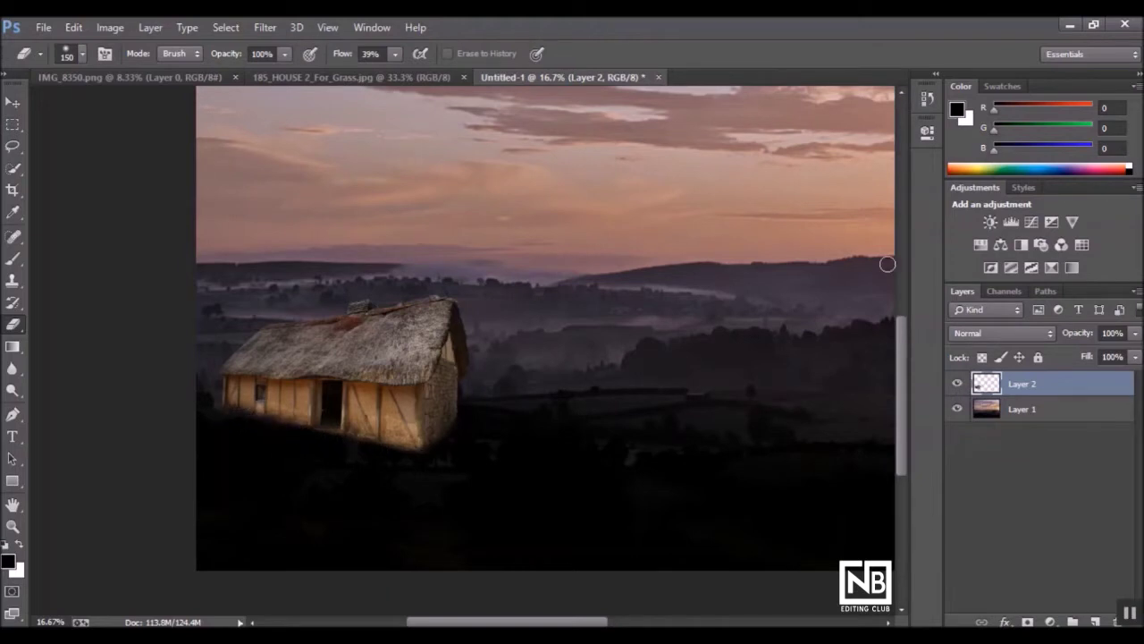
key("ctrl+minus")
key("ctrl+minus")
- Scale the cottage up slightly twice, then select the sunset layer Layer 1
key("ctrl+t")
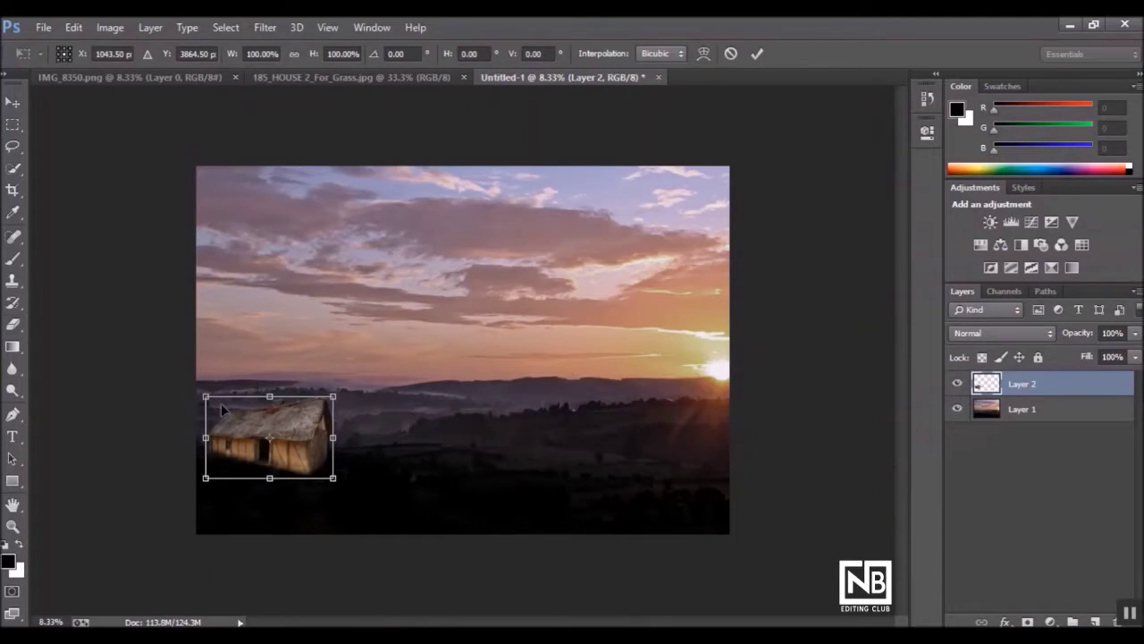
left_click_drag(333, 396, 357, 383)
key("Return")
key("e")
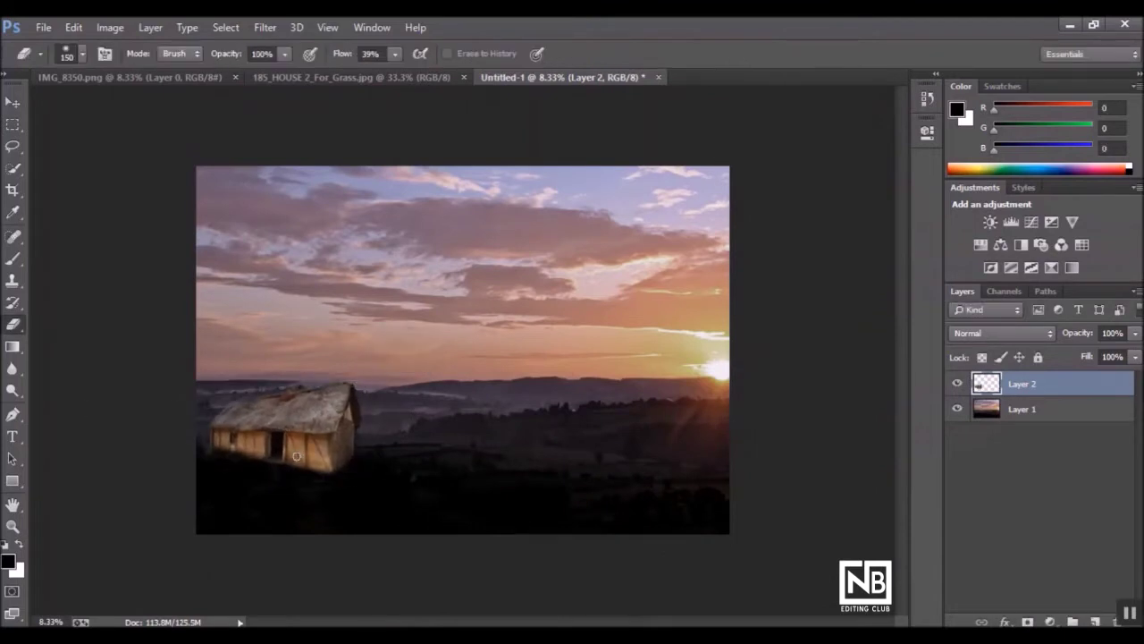
key("ctrl+t")
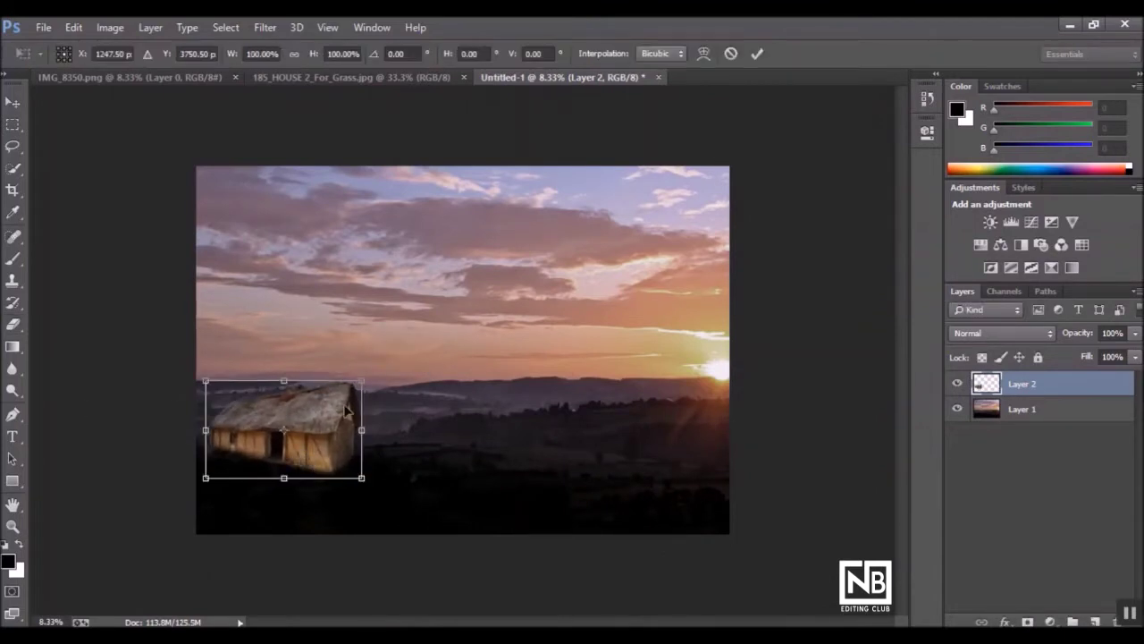
left_click_drag(370, 374, 369, 358)
key("Return")
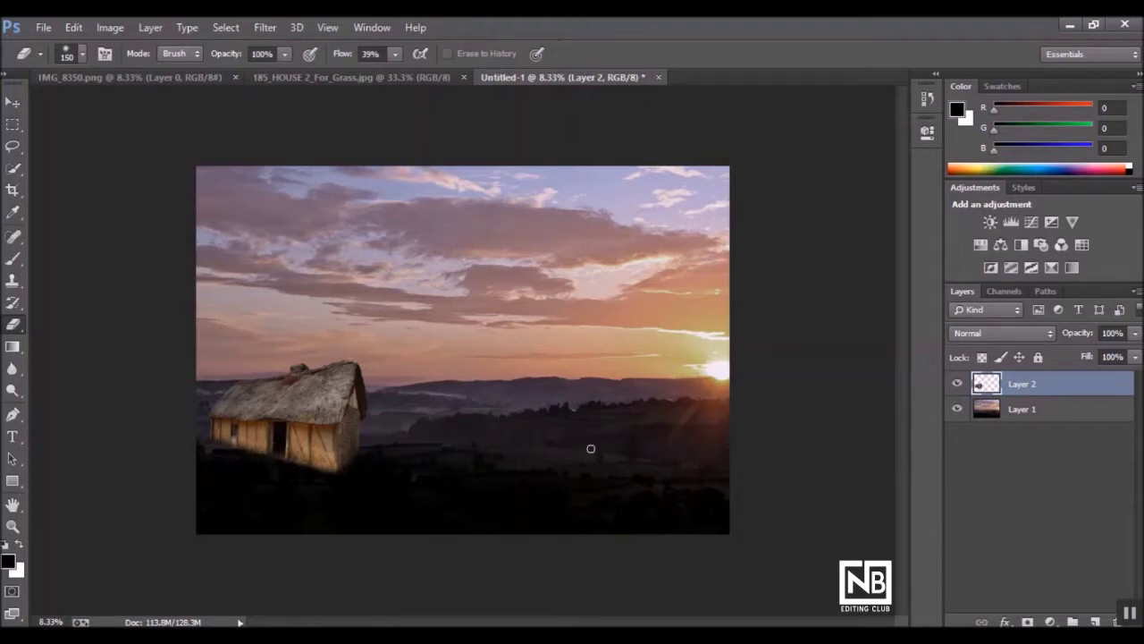
left_click(983, 411)
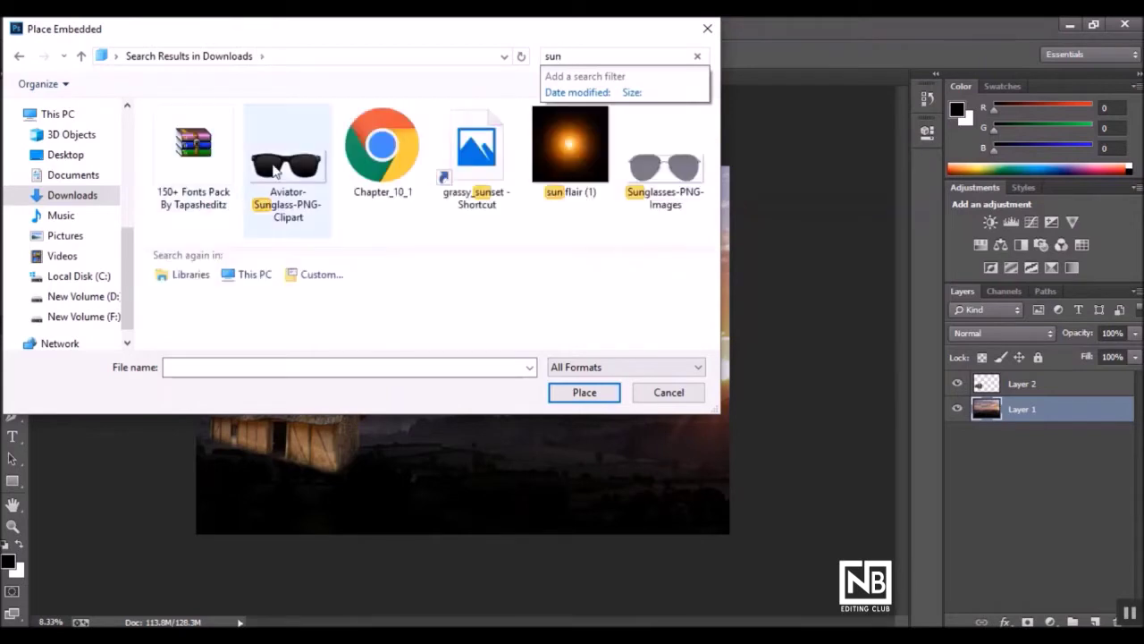
- Place the sun flair image from Downloads into the composite and enlarge it
left_click(577, 173)
left_click(572, 393)
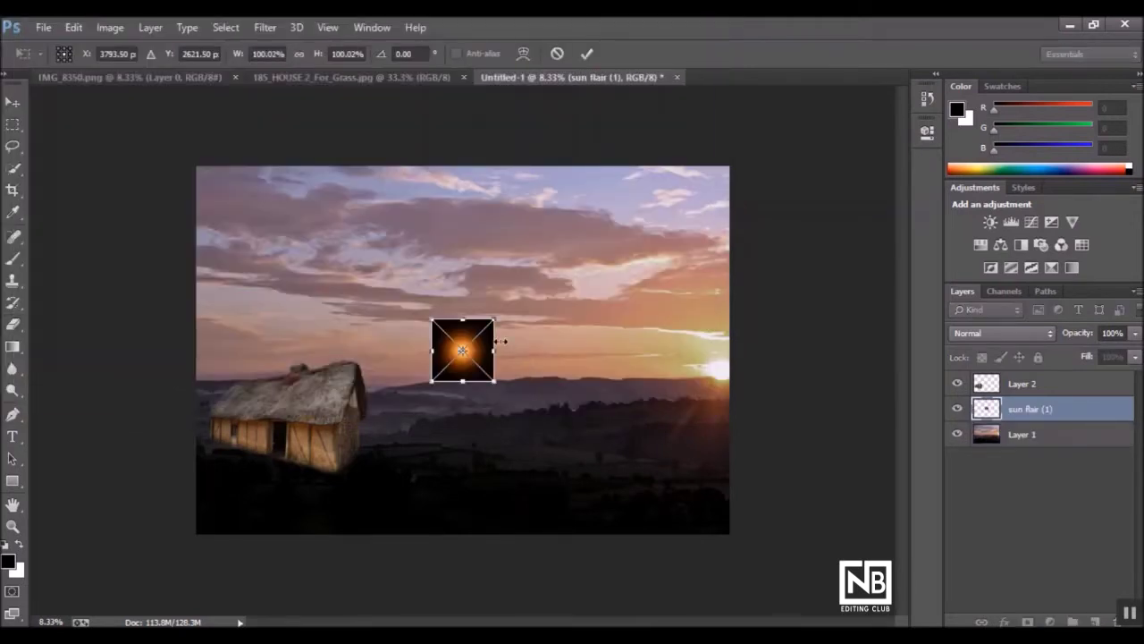
left_click_drag(494, 317, 694, 220)
key("Return")
key("e")
- Set the sun flair layer's blend mode to Screen, dismissing the rasterize warning
left_click(1001, 332)
left_click(962, 158)
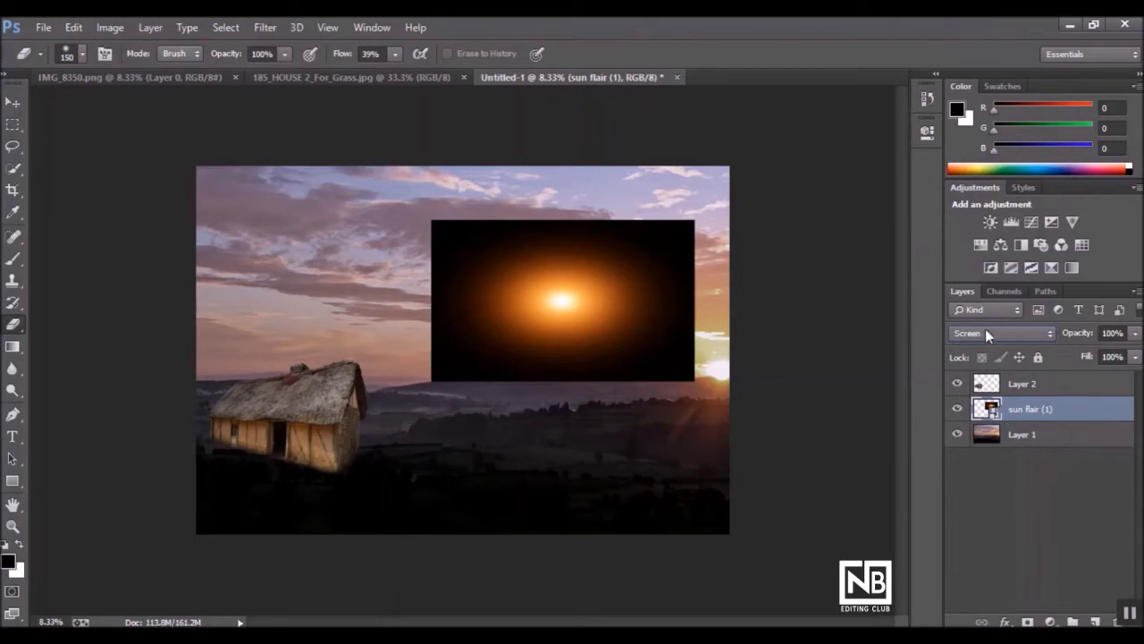
scroll(985, 330, "down", 2)
scroll(983, 331, "up", 1)
scroll(983, 331, "up", 1)
scroll(983, 331, "up", 1)
scroll(983, 331, "down", 1)
left_click(511, 307)
left_click(625, 273)
- Stretch and squash the sun flair into a glow along the bottom edge
key("ctrl+t")
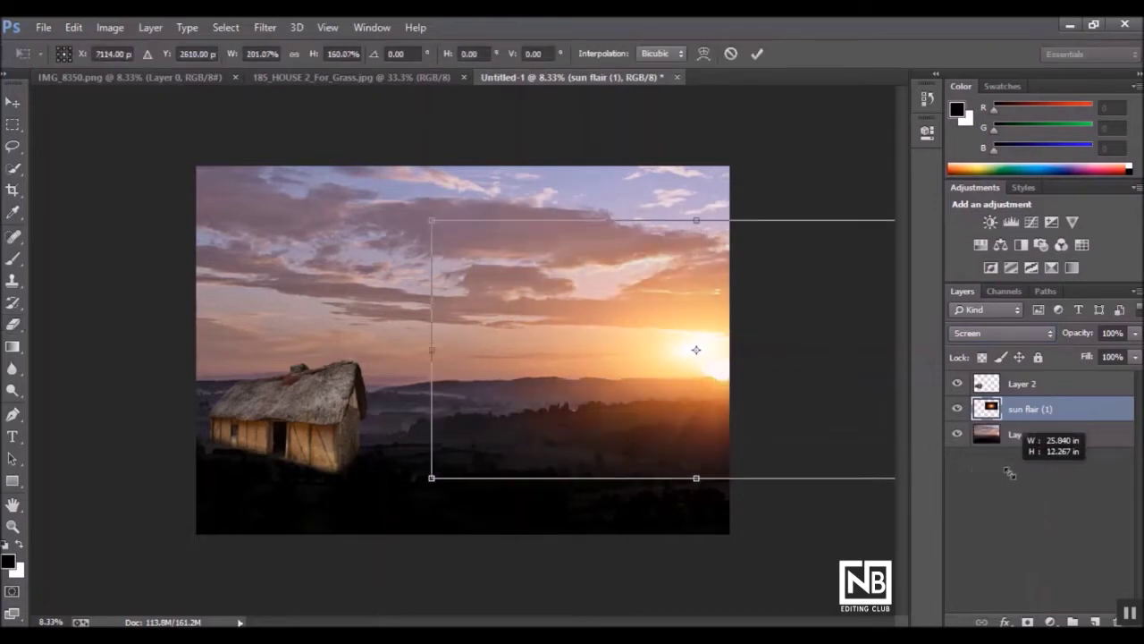
left_click_drag(695, 382, 1035, 475)
left_click_drag(662, 394, 300, 495)
left_click_drag(366, 325, 365, 447)
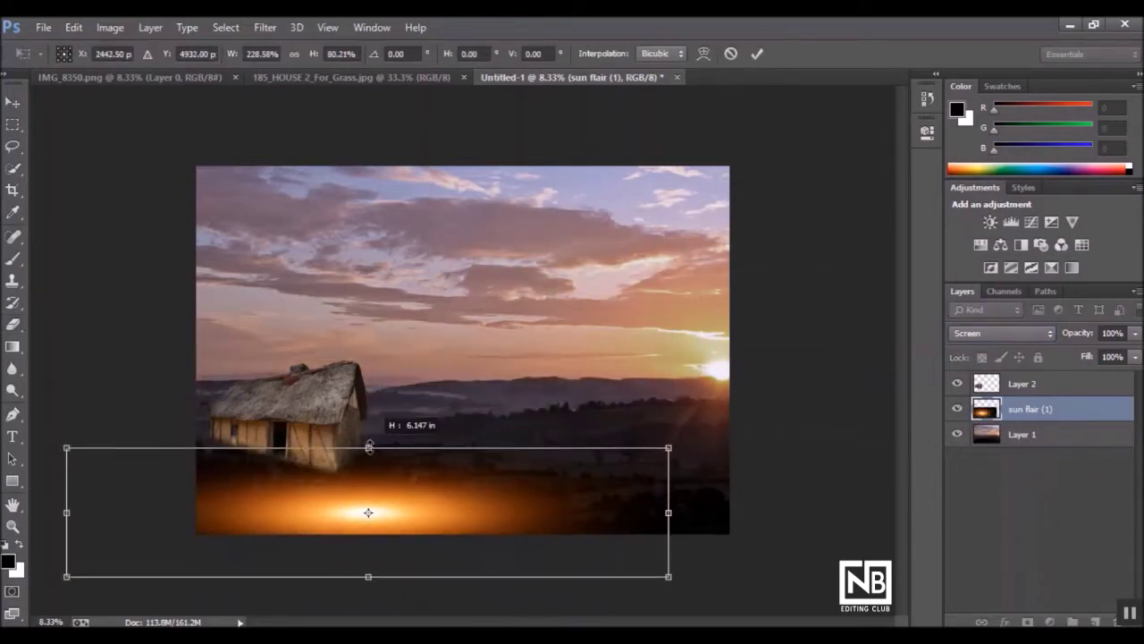
left_click_drag(669, 447, 920, 268)
left_click_drag(746, 386, 697, 523)
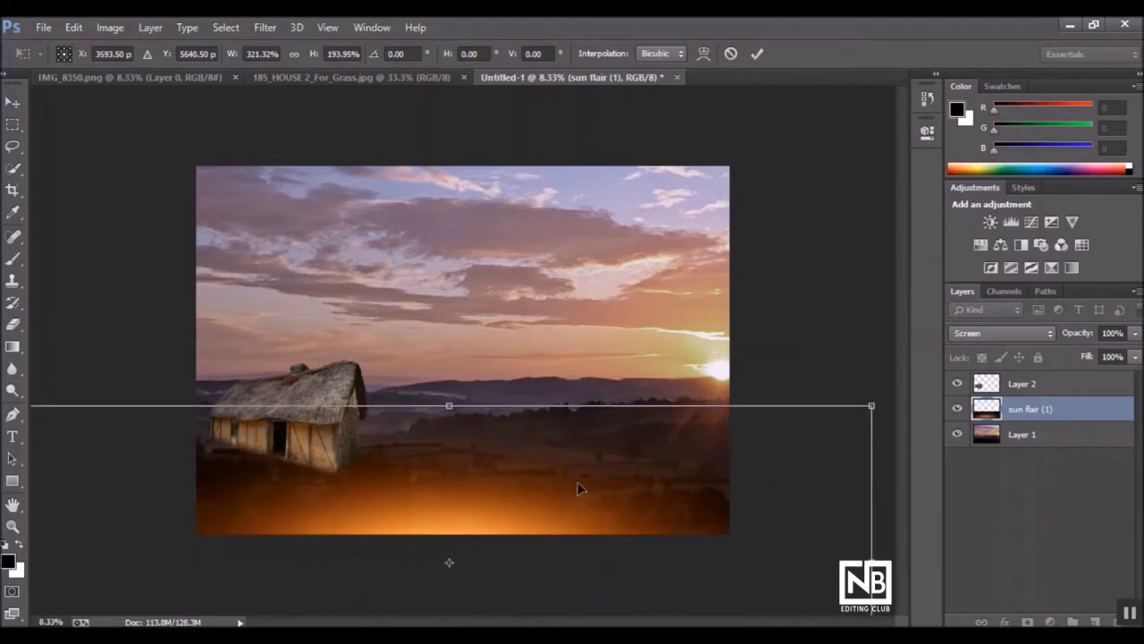
left_click_drag(449, 563, 454, 523)
key("Return")
- Change the flare's blend mode and lower its opacity to 47%
key("e")
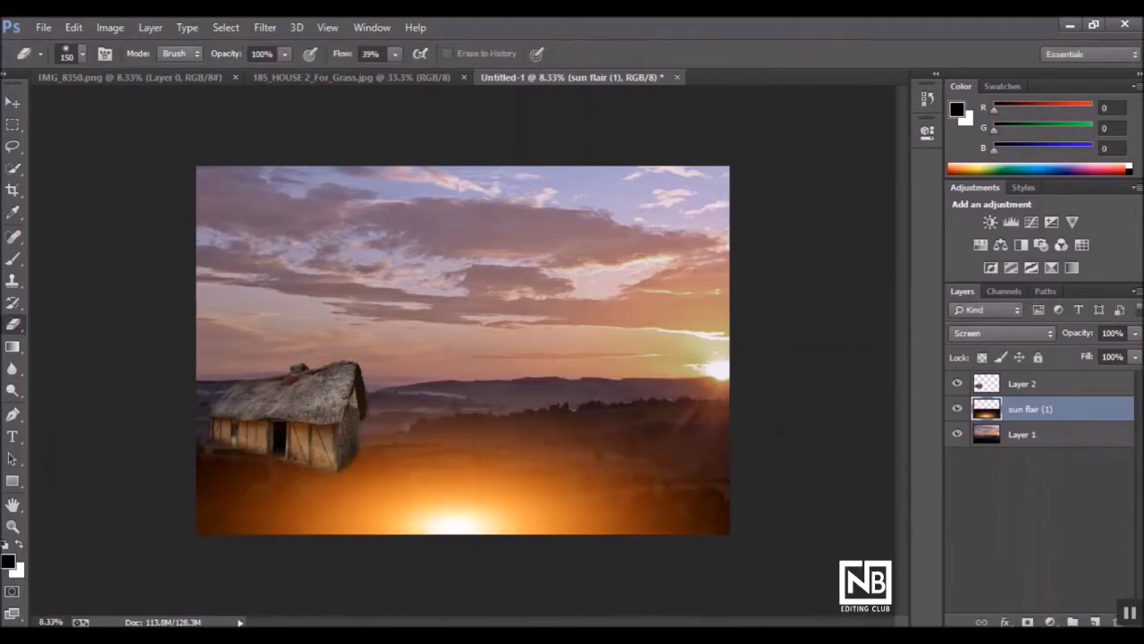
left_click(1005, 334)
left_click(975, 153)
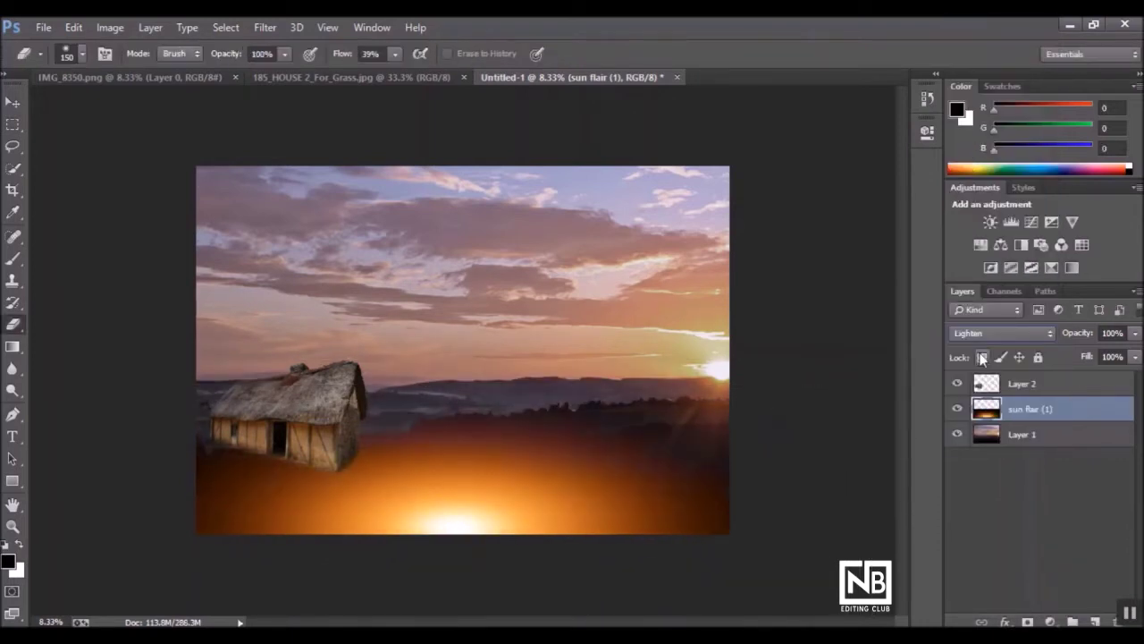
scroll(1008, 331, "down", 1)
mouse_move(1135, 333)
left_mouse_down()
mouse_move(1069, 367)
mouse_move(1090, 355)
left_mouse_up()
- Shift the flare glow lower and stretch it, then duplicate the sun flair layer
key("ctrl+t")
left_click_drag(555, 360, 464, 460)
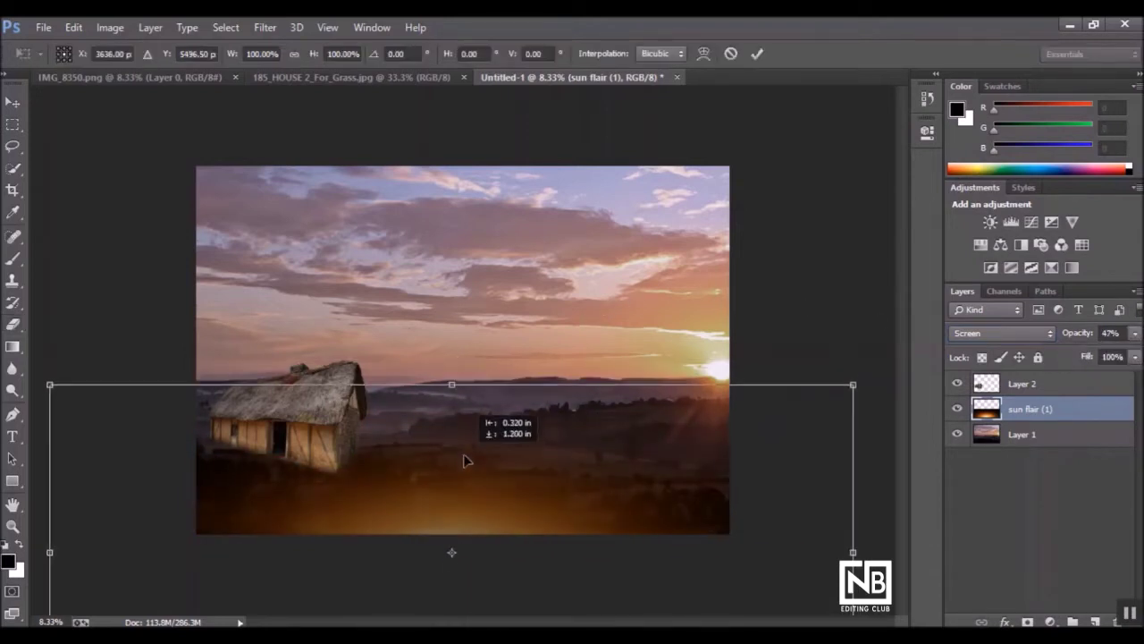
left_click_drag(853, 385, 842, 404)
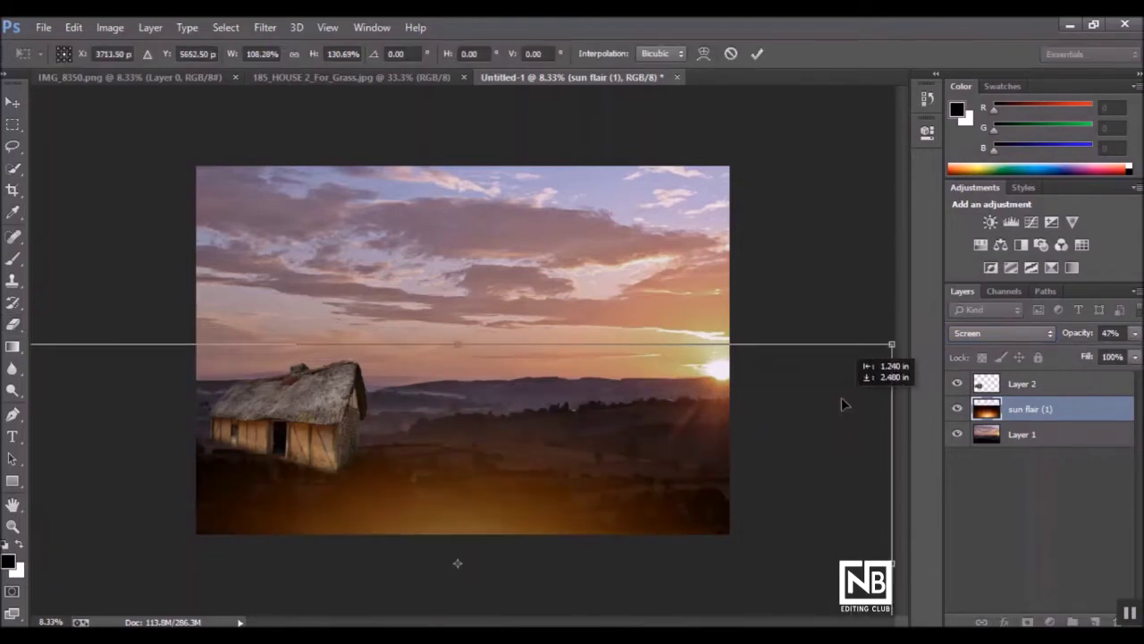
key("e")
double_click(684, 437)
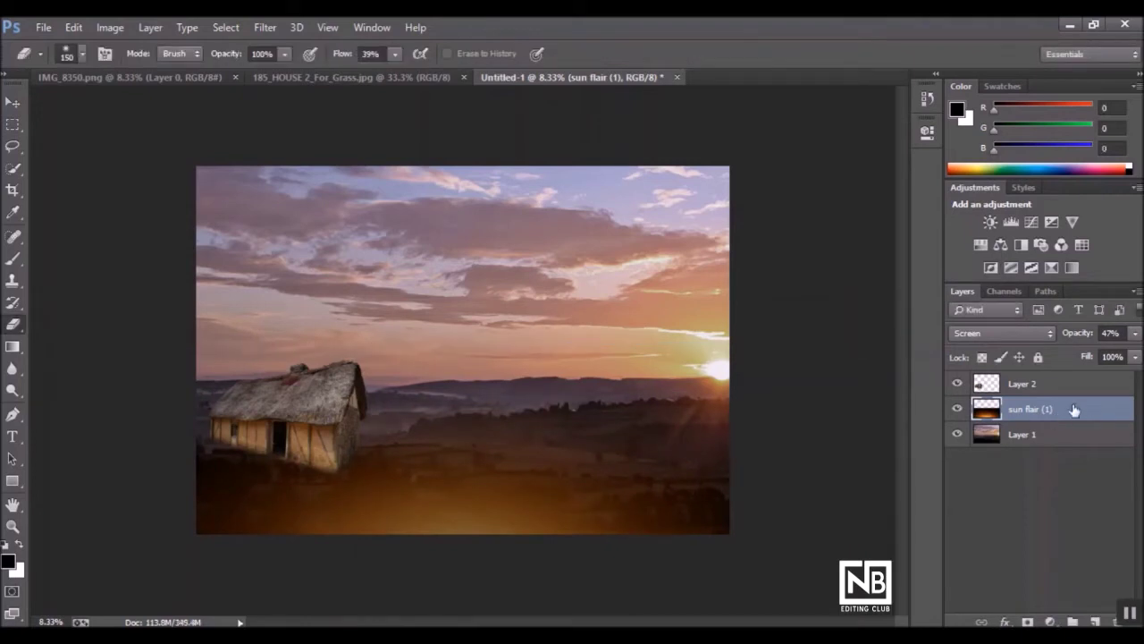
left_click_drag(1086, 412, 1095, 619)
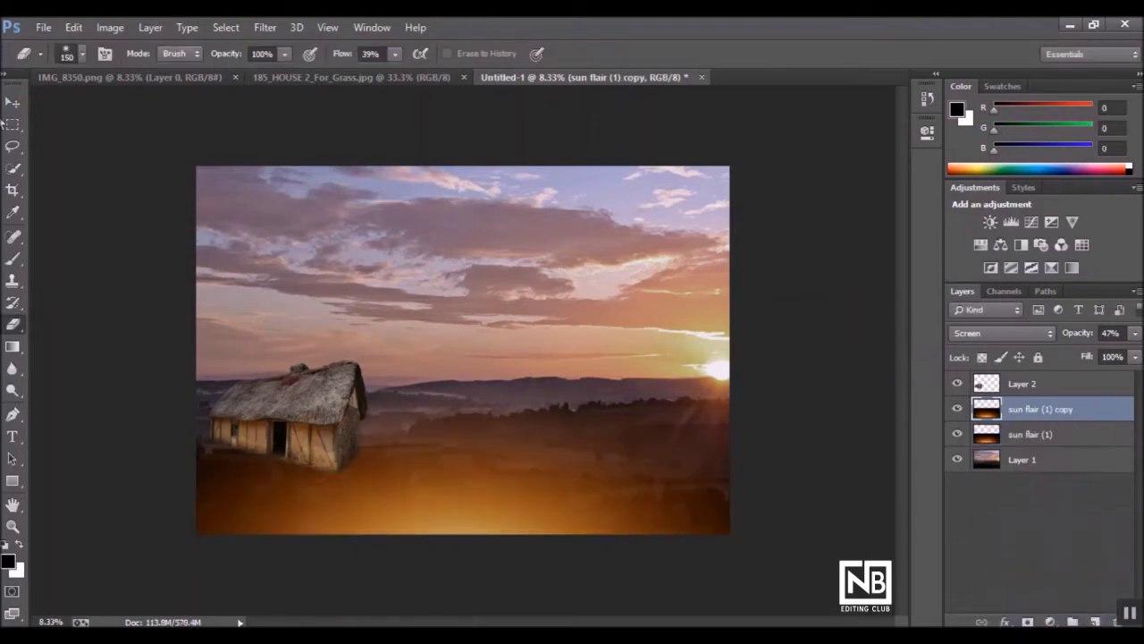
- Move and enlarge the sun flair copy, raising its opacity to 89%
key("v")
mouse_move(371, 90)
left_mouse_down()
mouse_move(608, 291)
mouse_move(613, 263)
left_mouse_up()
key("ctrl+t")
mouse_move(847, 469)
left_mouse_down()
mouse_move(878, 518)
mouse_move(764, 450)
mouse_move(932, 430)
left_mouse_up()
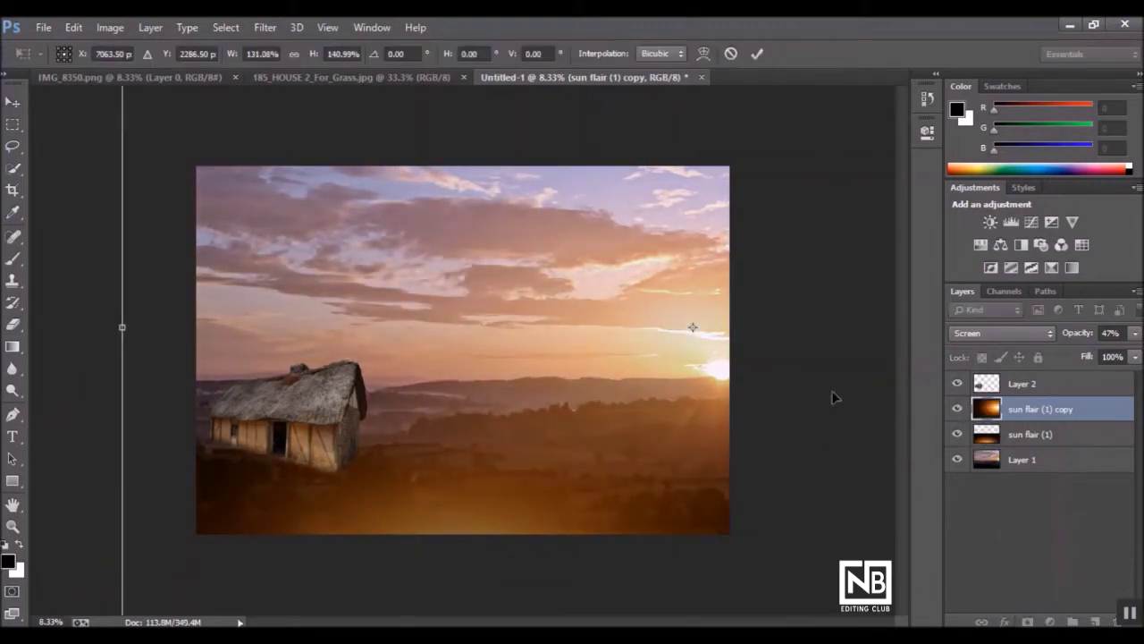
key("Return")
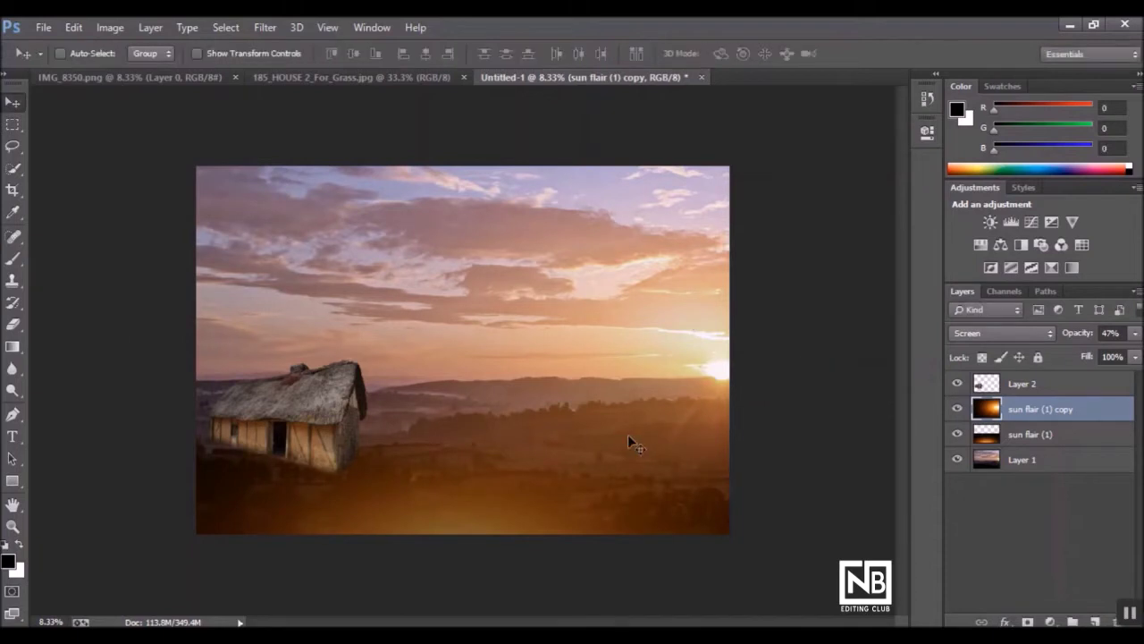
left_click(1136, 332)
left_click_drag(1107, 353, 1128, 356)
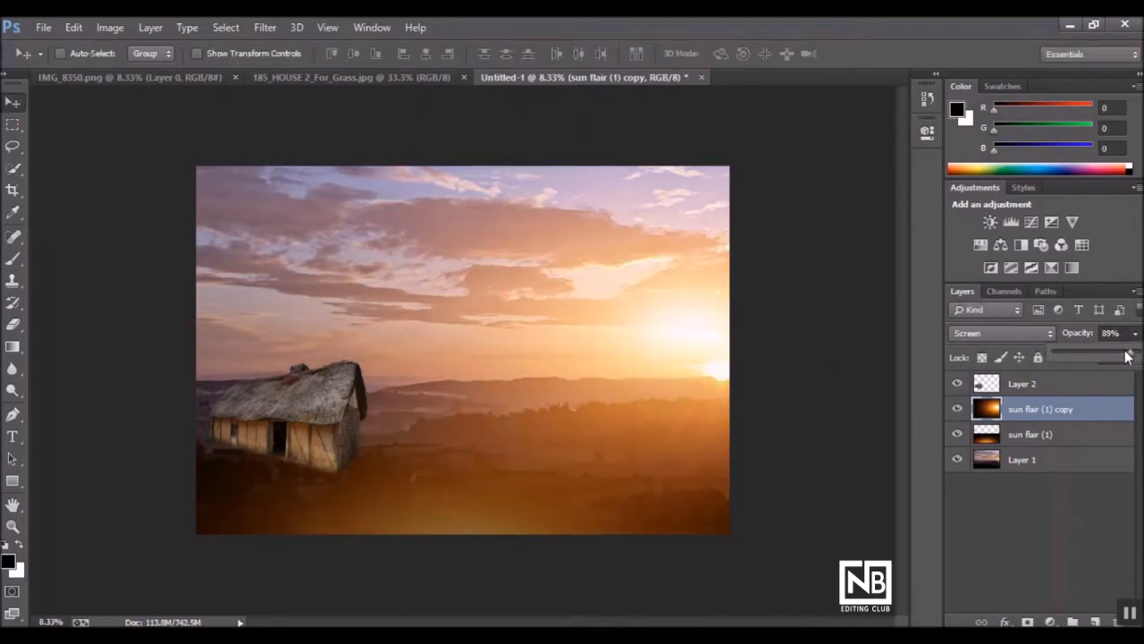
- Resize and reposition the sun flair copy so its glow sits over the setting sun
key("ctrl+t")
key("ctrl+minus")
key("ctrl+minus")
key("ctrl+minus")
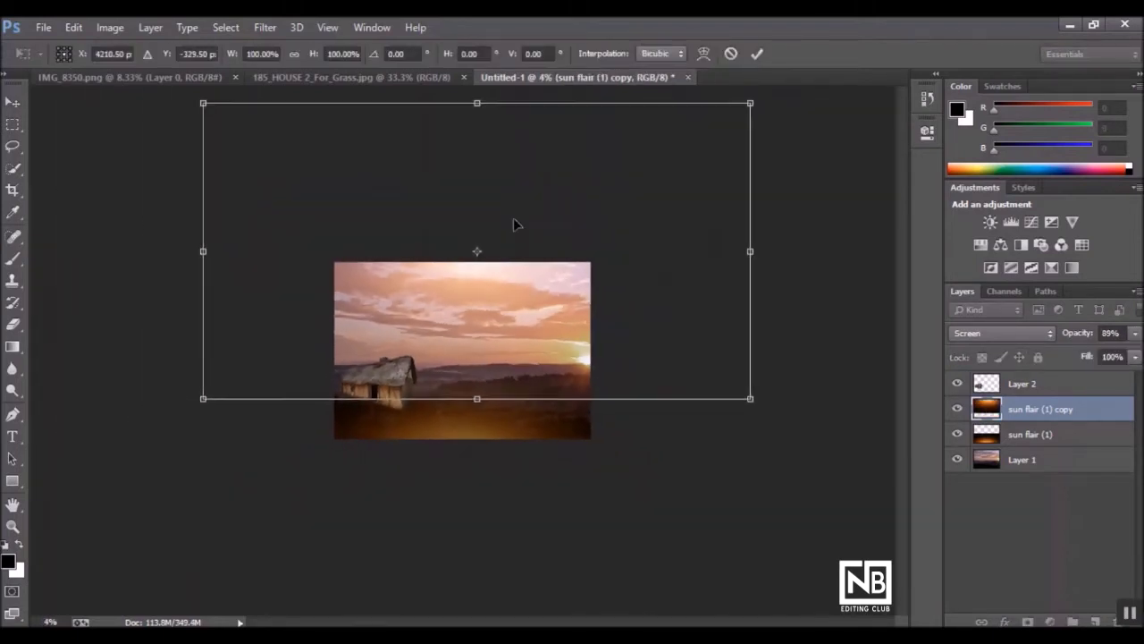
left_click_drag(749, 403, 519, 286)
mouse_move(438, 263)
left_mouse_down()
mouse_move(650, 458)
mouse_move(649, 478)
left_mouse_up()
left_click_drag(414, 310, 352, 260)
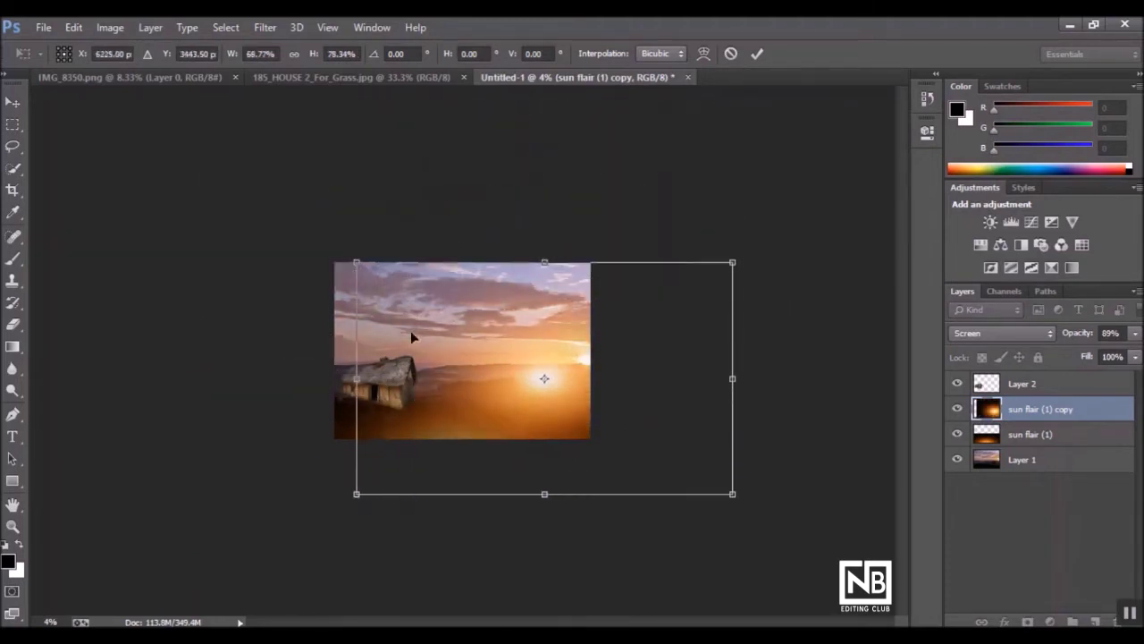
left_click_drag(411, 331, 463, 313)
left_click_drag(401, 471, 348, 527)
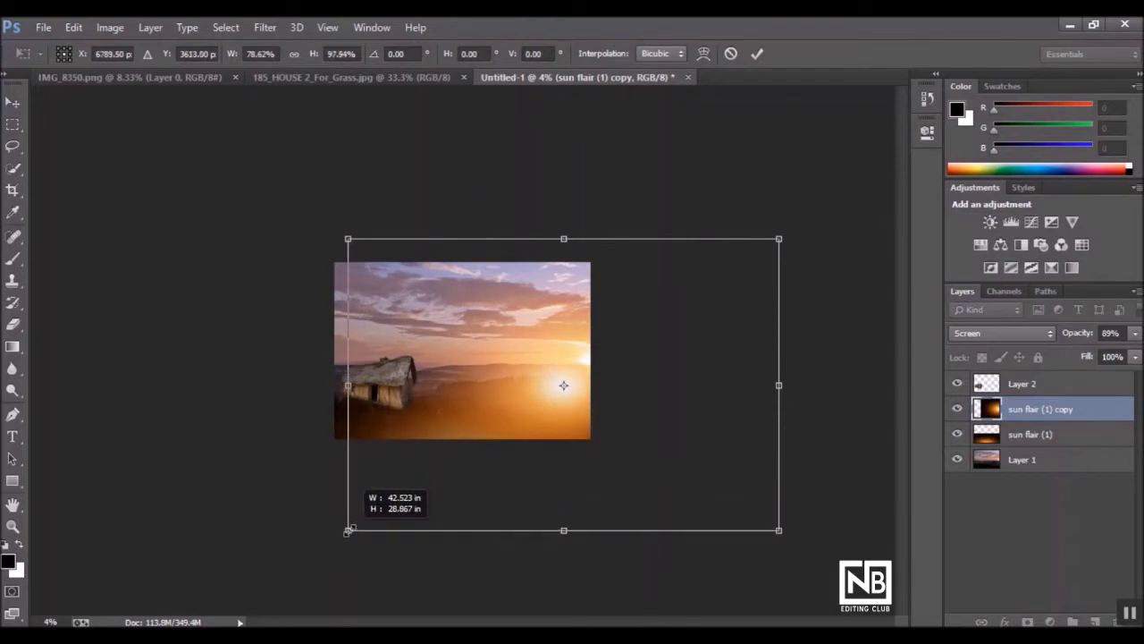
mouse_move(449, 475)
left_mouse_down()
mouse_move(523, 455)
mouse_move(514, 442)
left_mouse_up()
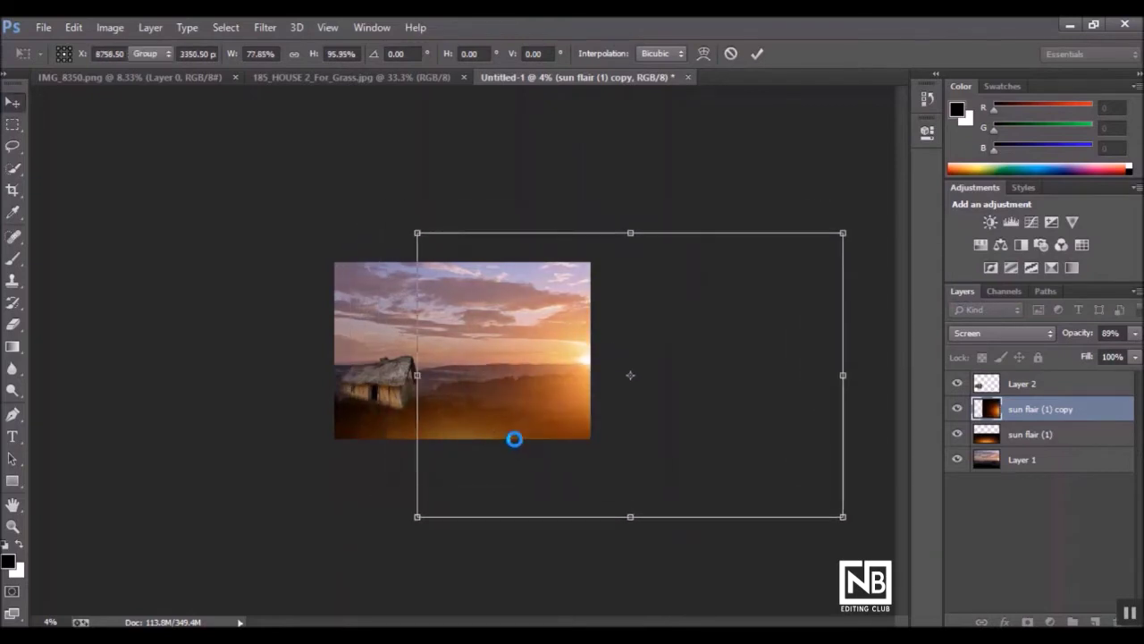
double_click(532, 415)
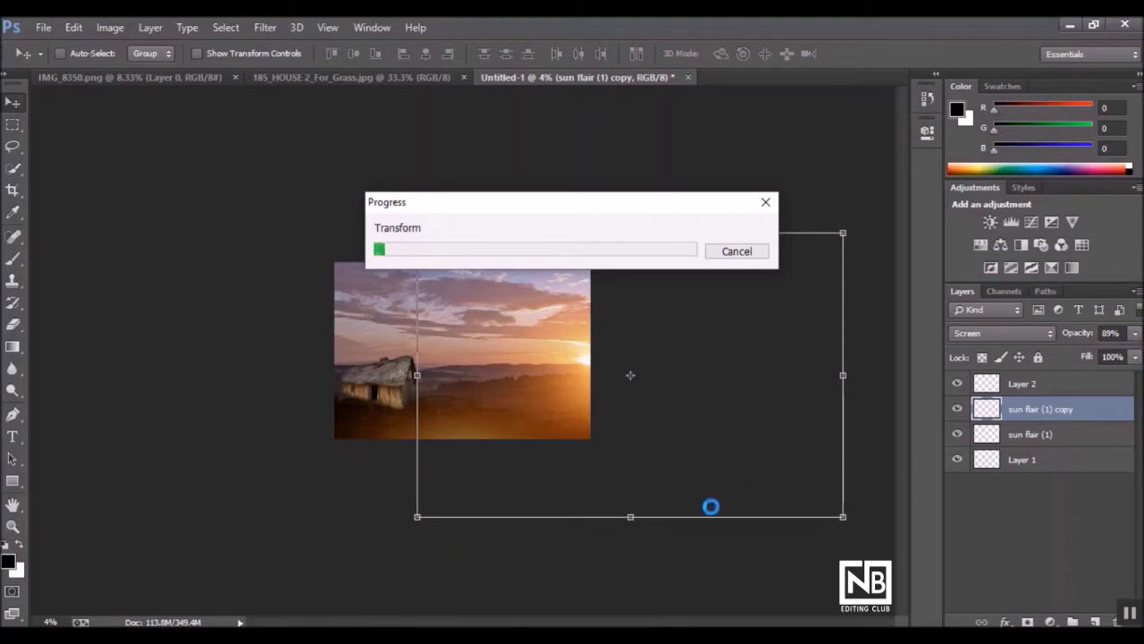
- Widen the sun flare glow and shift it to the right
key("ctrl+plus")
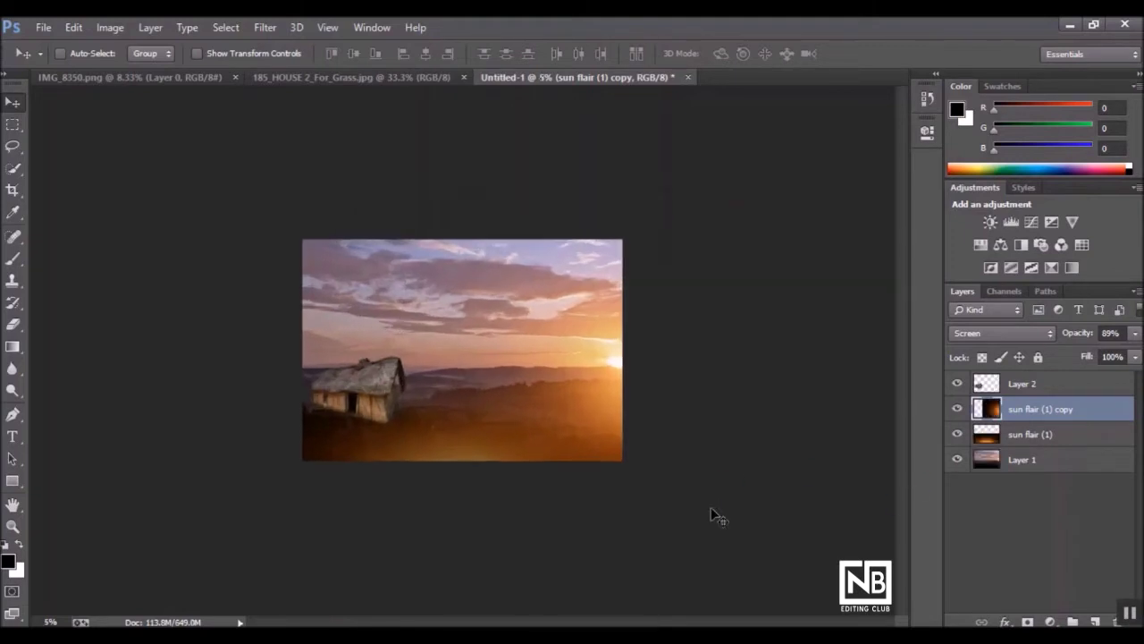
key("ctrl+t")
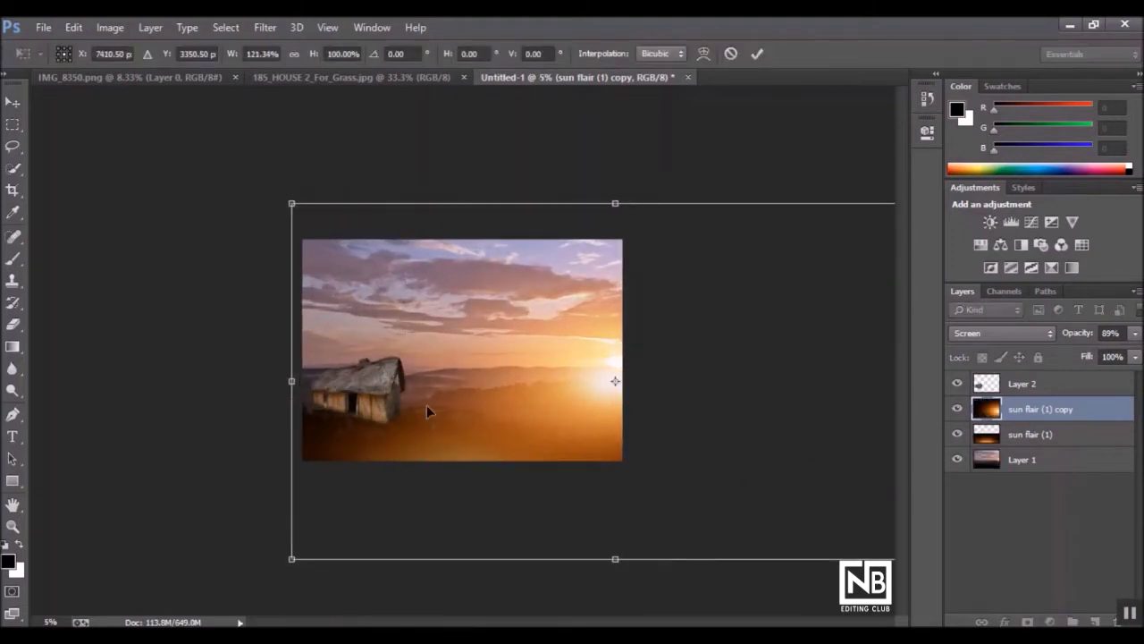
left_click_drag(393, 380, 571, 404)
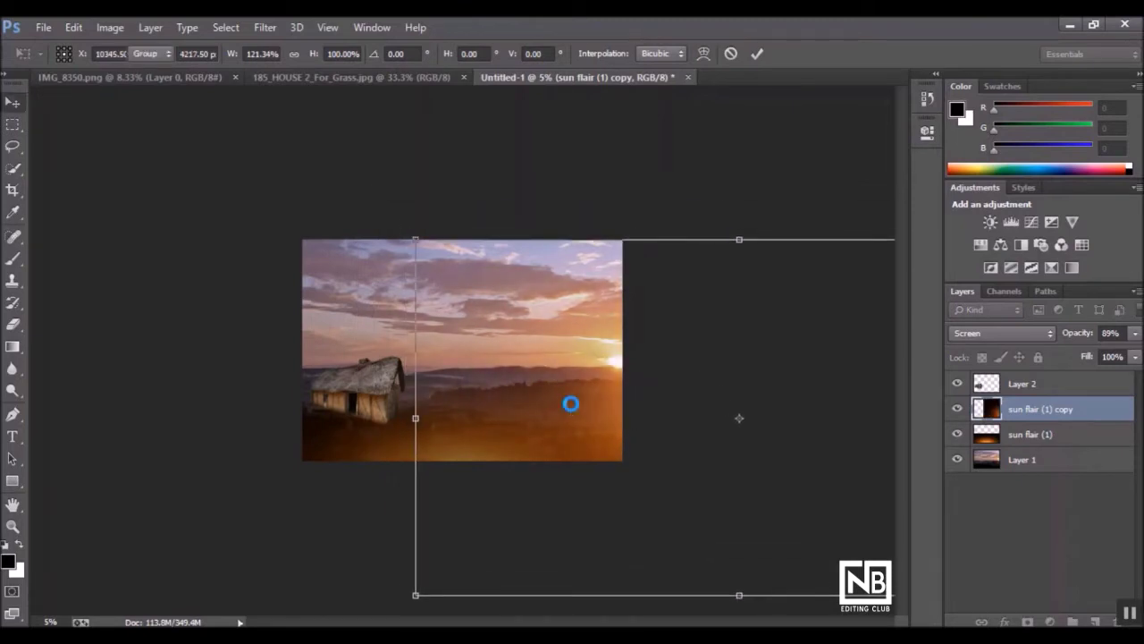
key("Return")
- Enlarge the cottage on Layer 2 and bring up the 185_HOUSE_2_For_Grass document
left_click(1021, 385)
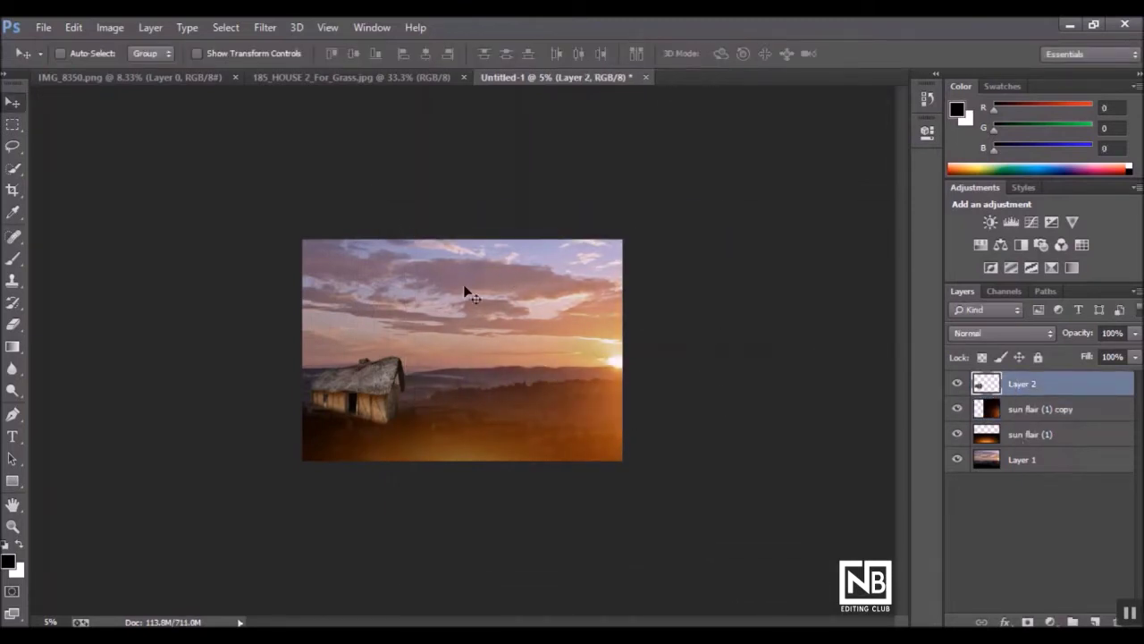
key("ctrl+t")
mouse_move(409, 358)
left_mouse_down()
mouse_move(427, 345)
mouse_move(376, 371)
left_mouse_up()
key("Return")
key("ctrl+plus")
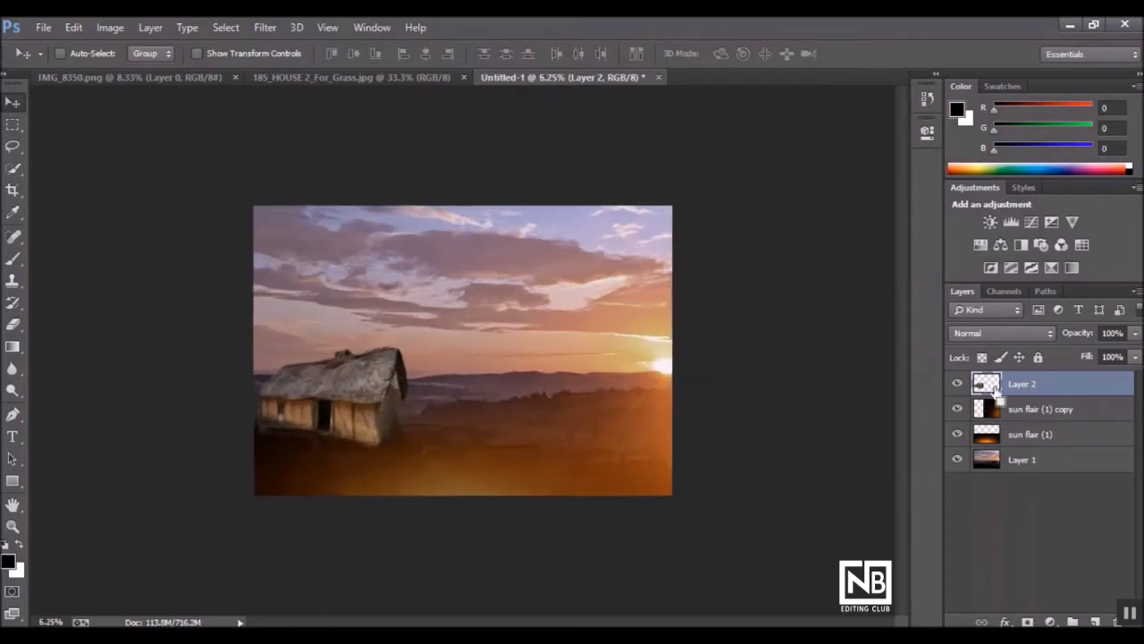
key("ctrl+plus")
key("ctrl+plus")
key("ctrl+minus")
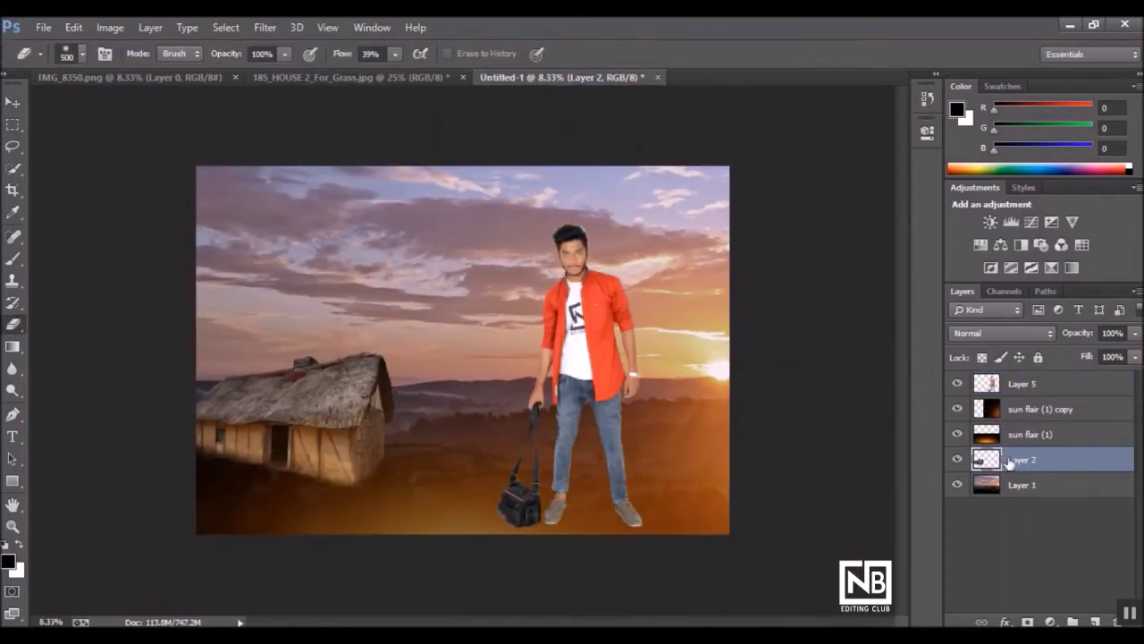
left_click(295, 79)
- Drag the 185_HOUSE_2_For_Grass photo into the sunset composite with the Move tool
left_click(12, 102)
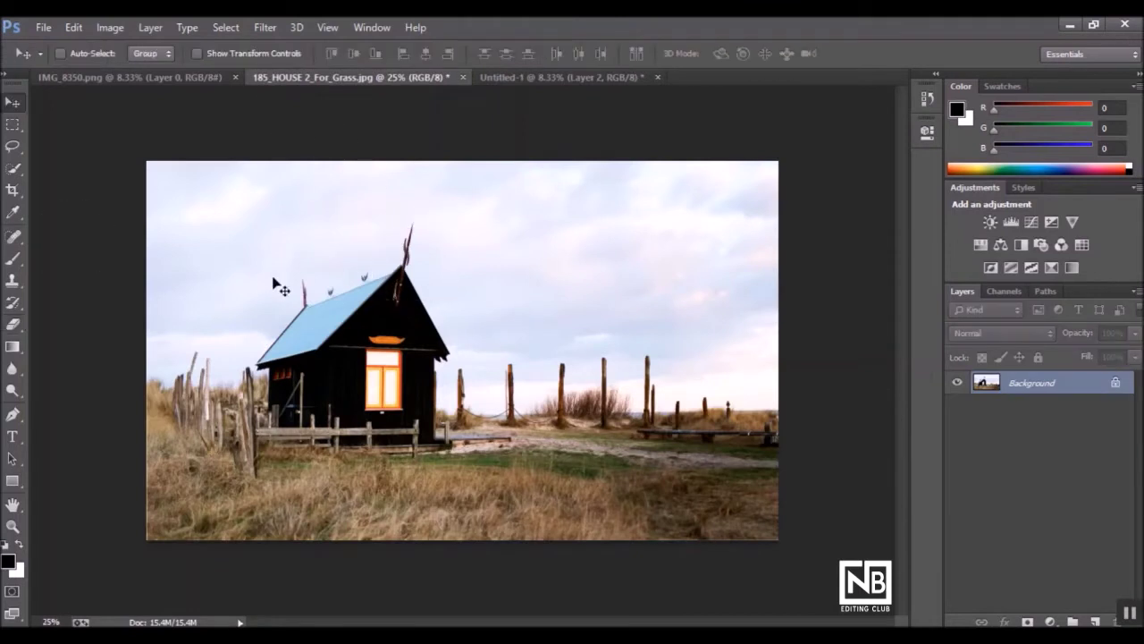
left_click_drag(496, 86, 418, 413)
right_click(419, 410)
left_click(429, 457)
- Flip the house photo horizontally and stretch it across the lower canvas
key("ctrl+t")
right_click(417, 420)
left_click(447, 385)
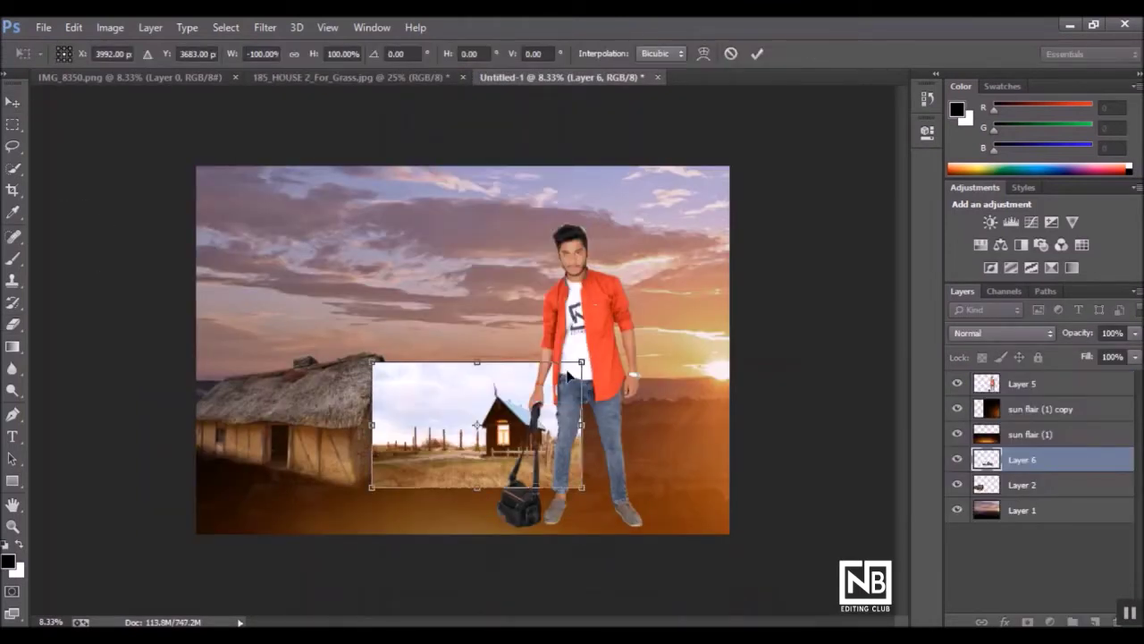
left_click_drag(582, 361, 726, 301)
left_click_drag(658, 355, 679, 396)
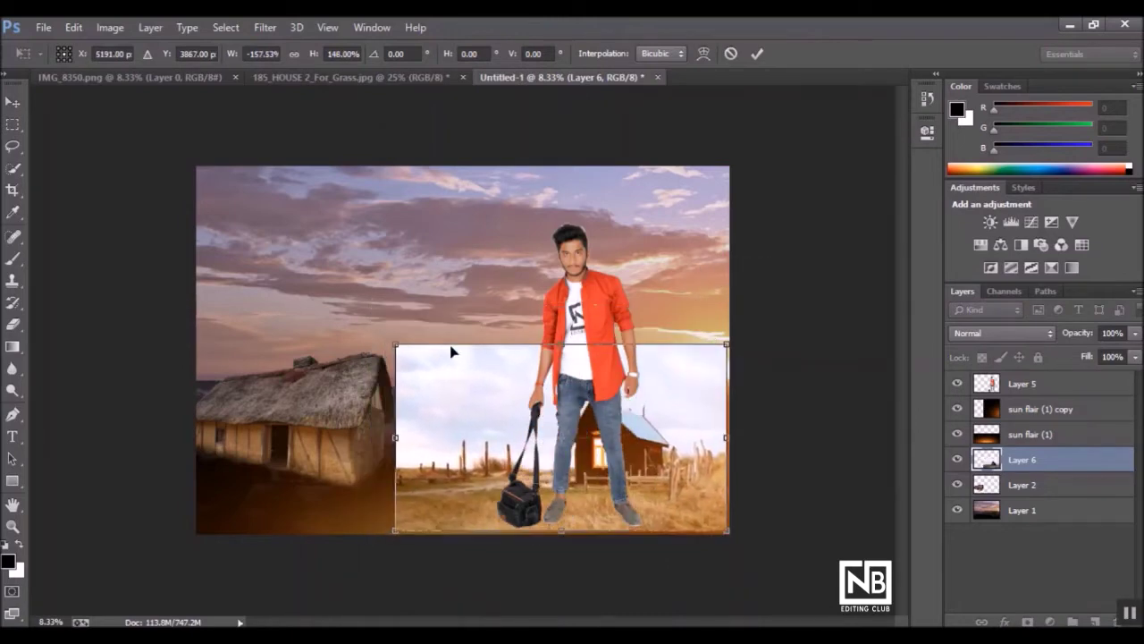
left_click_drag(396, 343, 168, 243)
left_click_drag(279, 353, 289, 369)
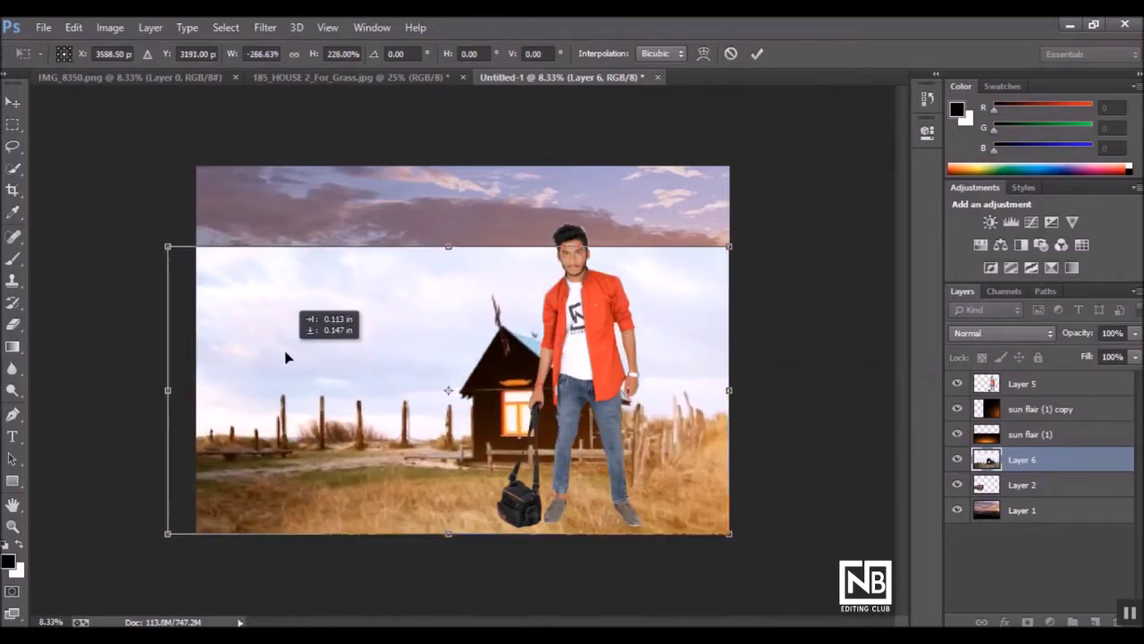
key("Return")
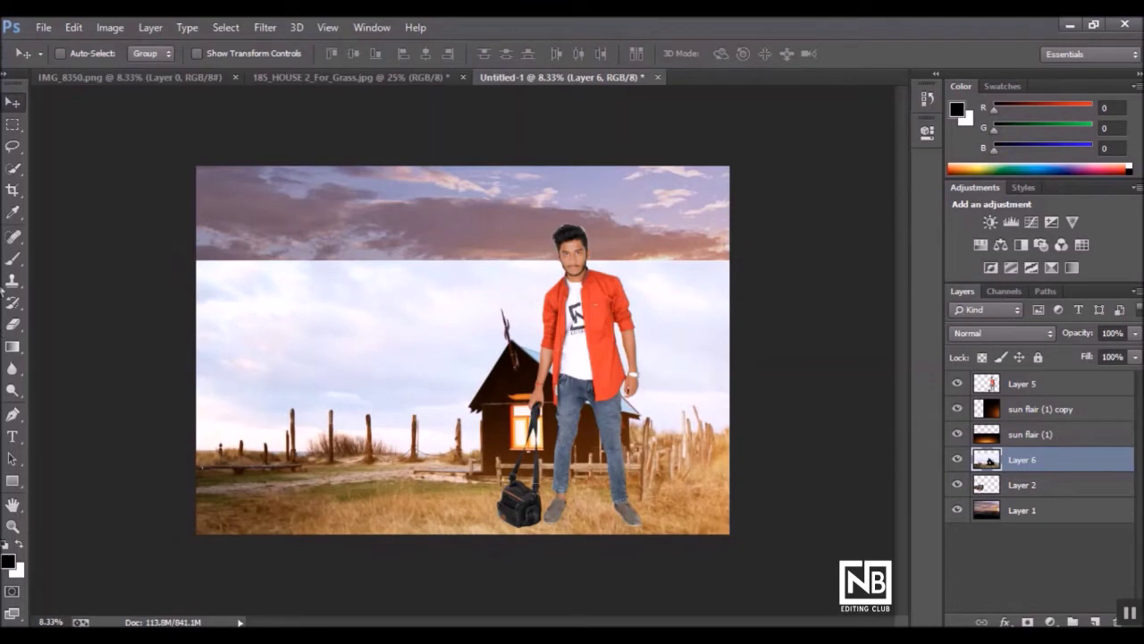
left_click(13, 325)
- Erase the grass photo's pale sky band and the glow among the right fence posts
mouse_move(724, 268)
left_mouse_down()
mouse_move(124, 257)
mouse_move(84, 313)
mouse_move(172, 275)
left_mouse_up()
mouse_move(253, 321)
left_mouse_down()
mouse_move(166, 286)
mouse_move(391, 324)
mouse_move(680, 326)
mouse_move(796, 304)
mouse_move(625, 358)
mouse_move(450, 366)
mouse_move(917, 385)
mouse_move(117, 411)
mouse_move(363, 394)
mouse_move(493, 409)
mouse_move(396, 434)
mouse_move(421, 439)
mouse_move(565, 421)
mouse_move(511, 414)
mouse_move(541, 455)
mouse_move(380, 437)
mouse_move(81, 442)
mouse_move(305, 452)
left_mouse_up()
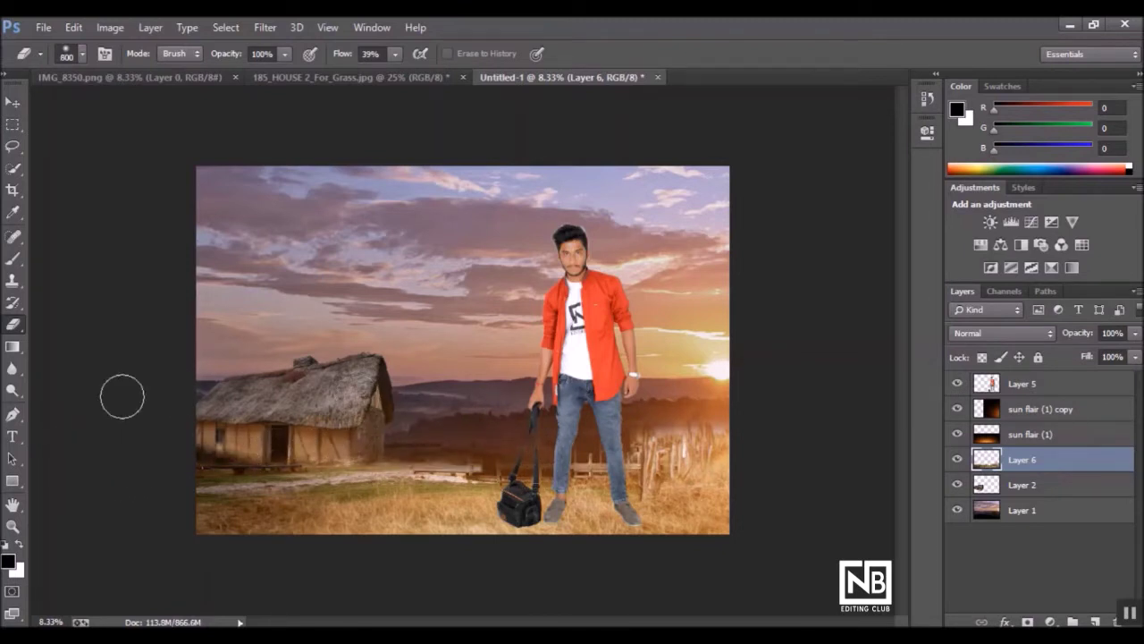
mouse_move(708, 414)
left_mouse_down()
mouse_move(536, 446)
mouse_move(679, 451)
mouse_move(621, 440)
left_mouse_up()
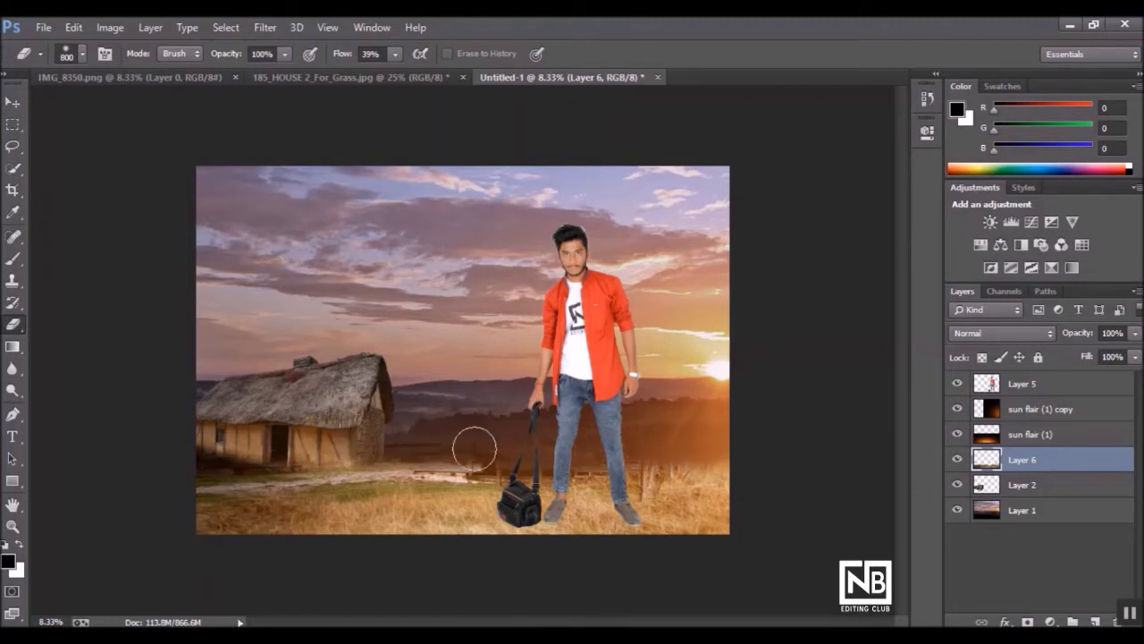
- Reduce the eraser to 500 and softly erase the house photo above the ground
key("bracketleft")
key("bracketleft")
key("bracketleft")
mouse_move(489, 464)
left_mouse_down()
mouse_move(631, 461)
mouse_move(582, 454)
mouse_move(801, 436)
left_mouse_up()
key("ctrl+minus")
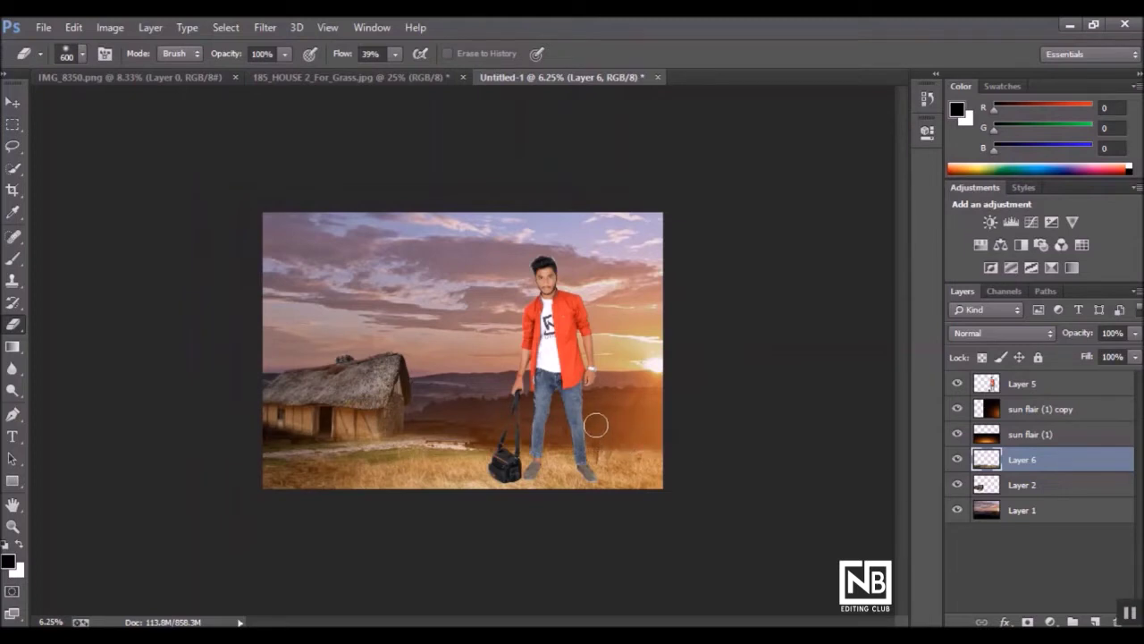
key("ctrl+plus")
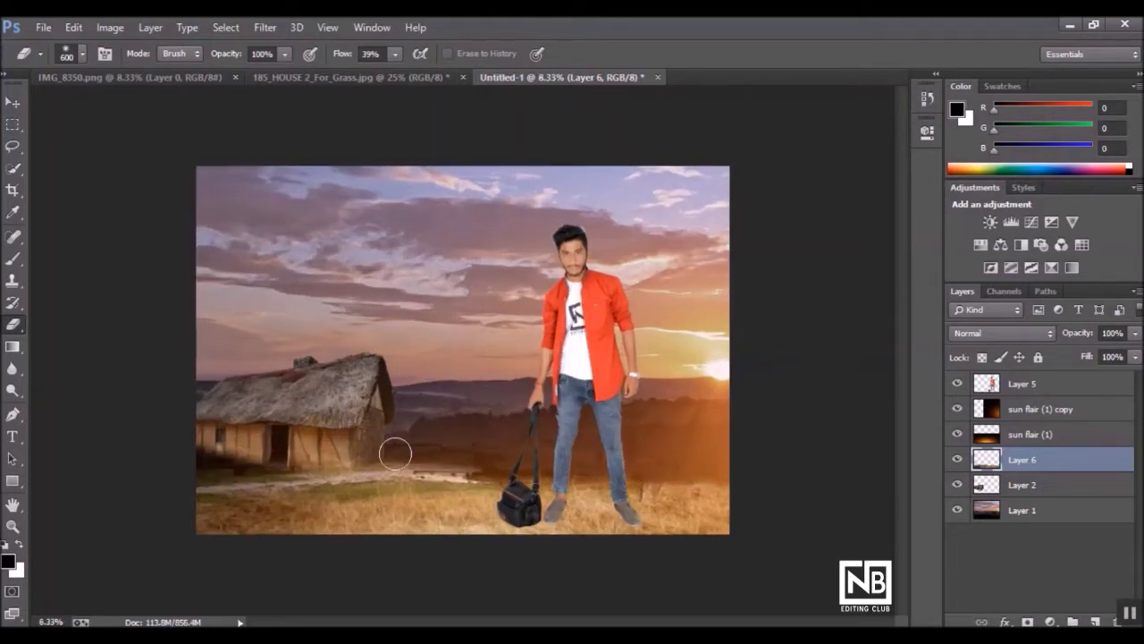
mouse_move(529, 451)
left_mouse_down()
mouse_move(453, 423)
mouse_move(468, 454)
mouse_move(454, 401)
mouse_move(444, 453)
mouse_move(426, 430)
left_mouse_up()
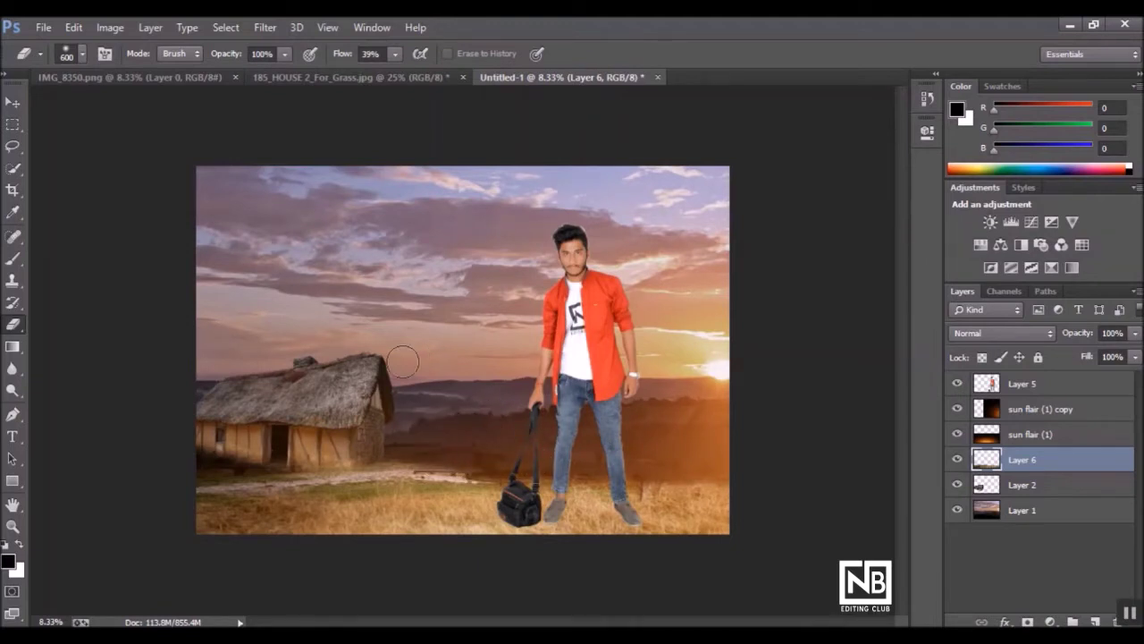
key("ctrl+minus")
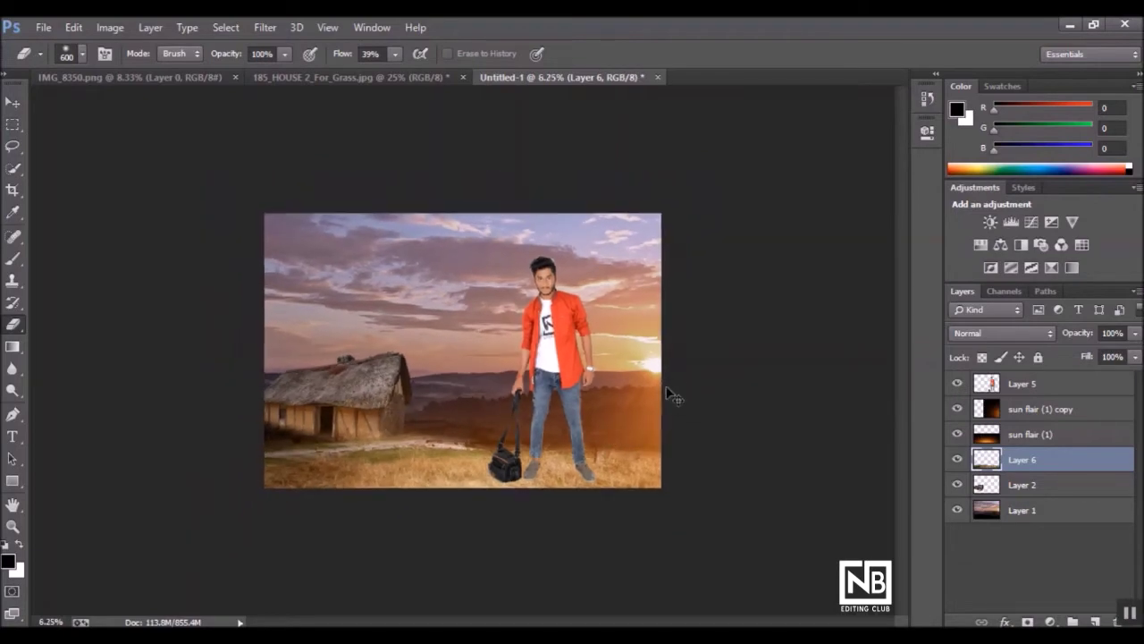
key("ctrl+plus")
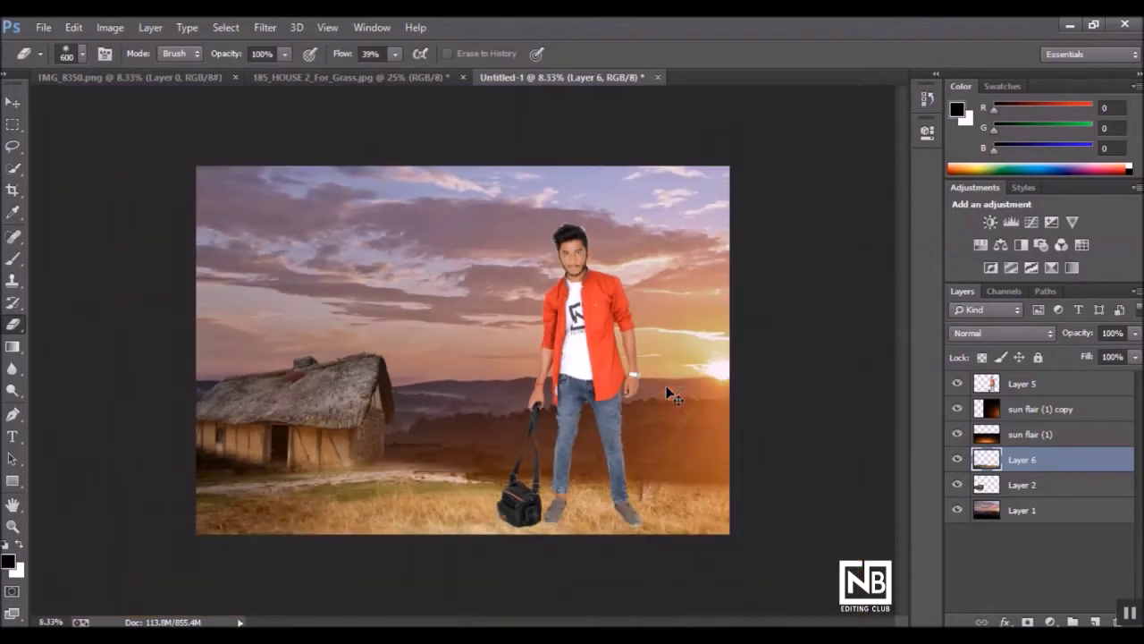
left_click(1025, 435)
- Enlarge the sun flair (1) copy and shift it down and right to spread its glow
left_click(1028, 459)
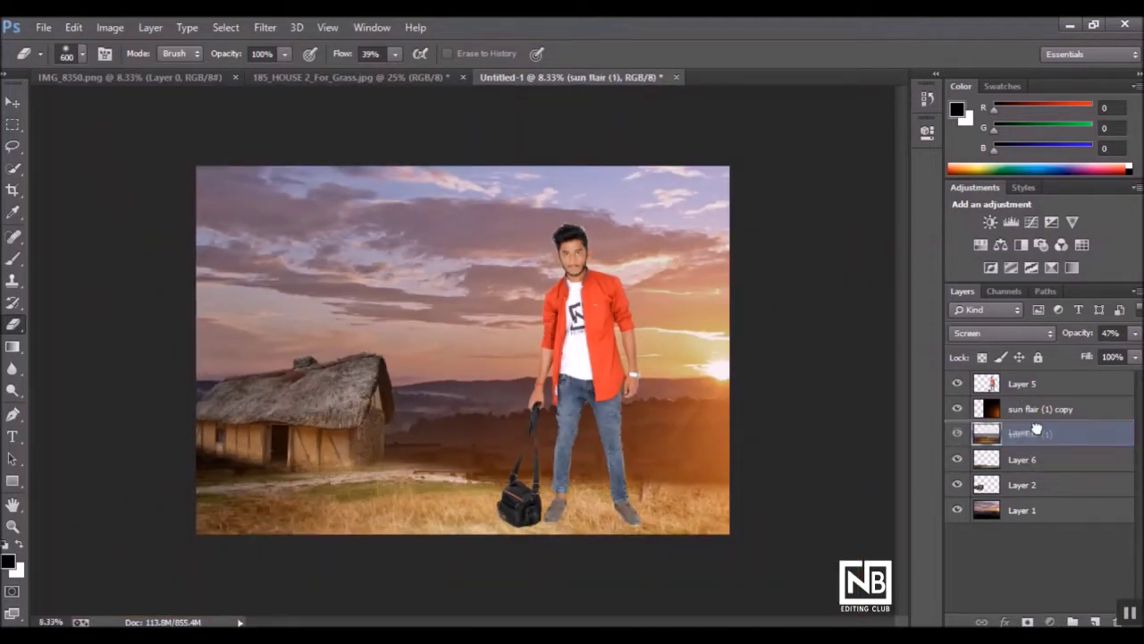
left_click(1027, 434)
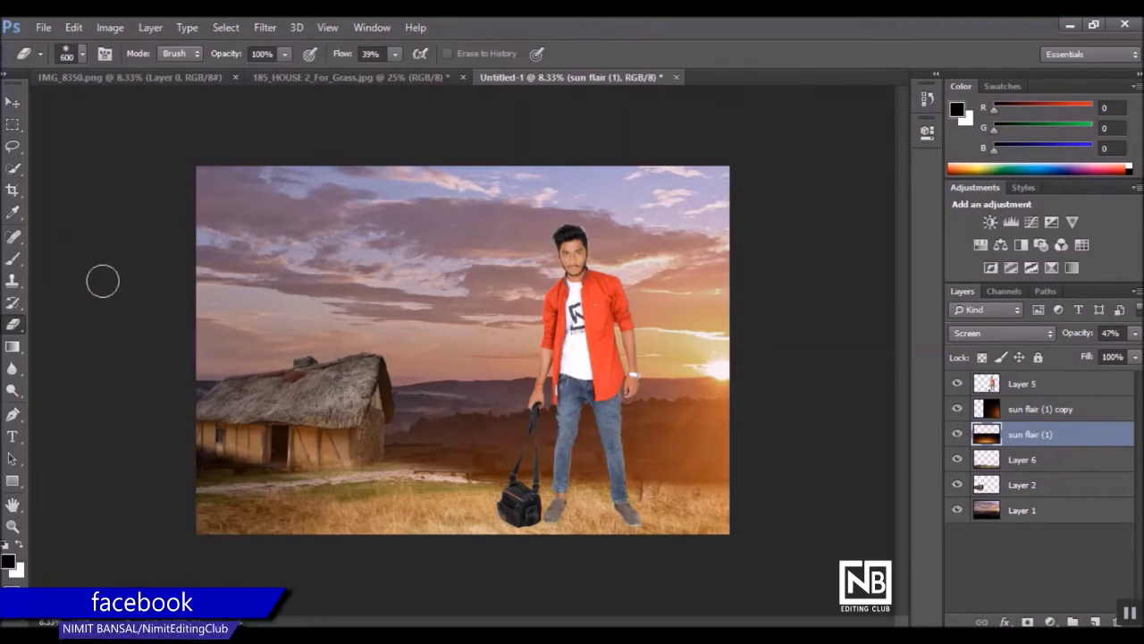
left_click(1076, 411)
key("ctrl+t")
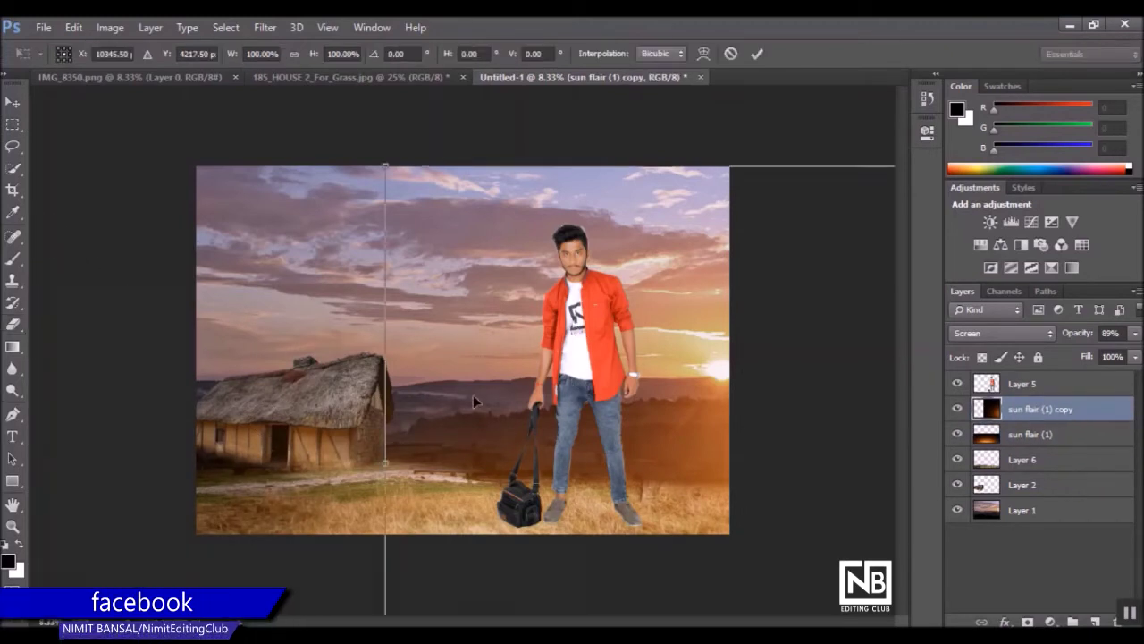
left_click_drag(473, 394, 338, 395)
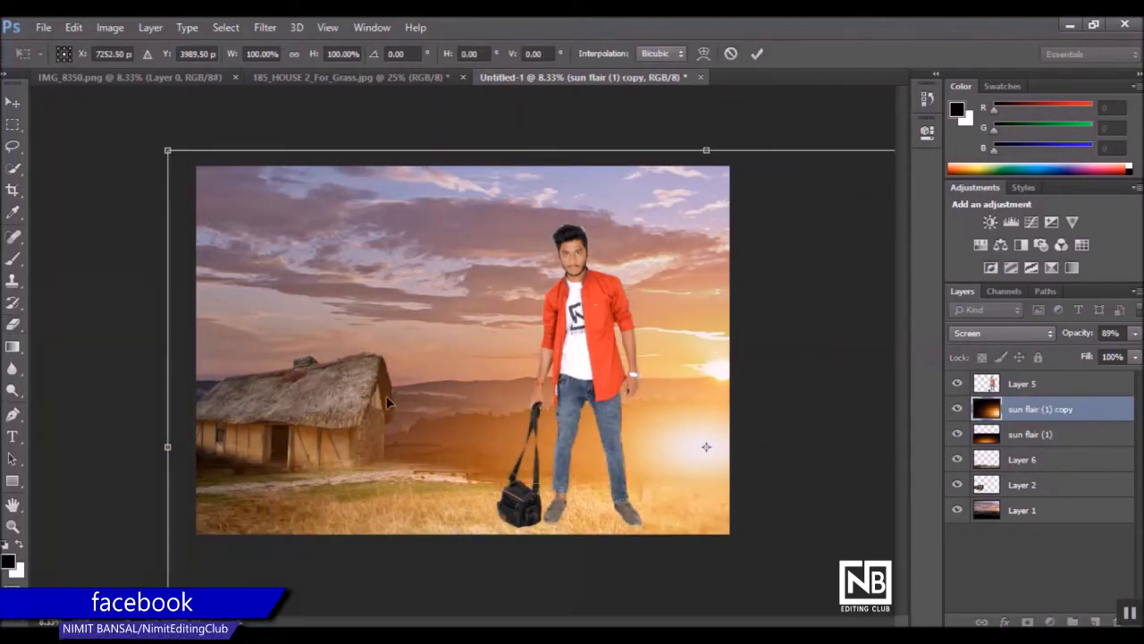
key("ctrl+minus")
key("ctrl+minus")
key("ctrl+minus")
key("ctrl+minus")
mouse_move(749, 494)
left_mouse_down()
mouse_move(659, 458)
mouse_move(707, 484)
left_mouse_up()
left_click_drag(416, 315, 357, 273)
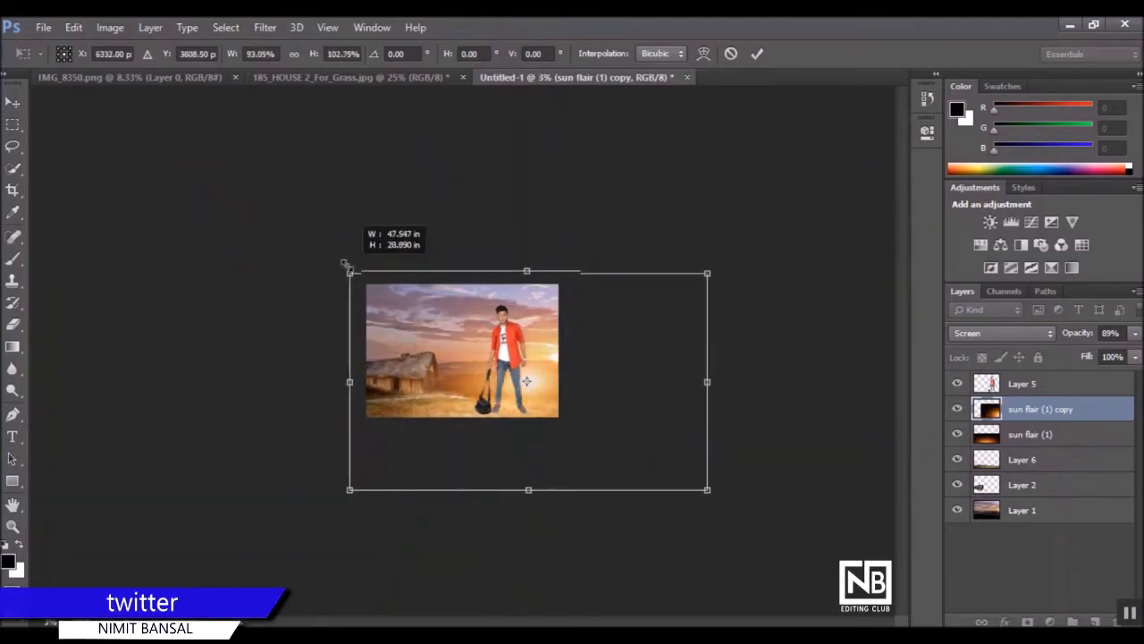
left_click_drag(451, 326, 483, 335)
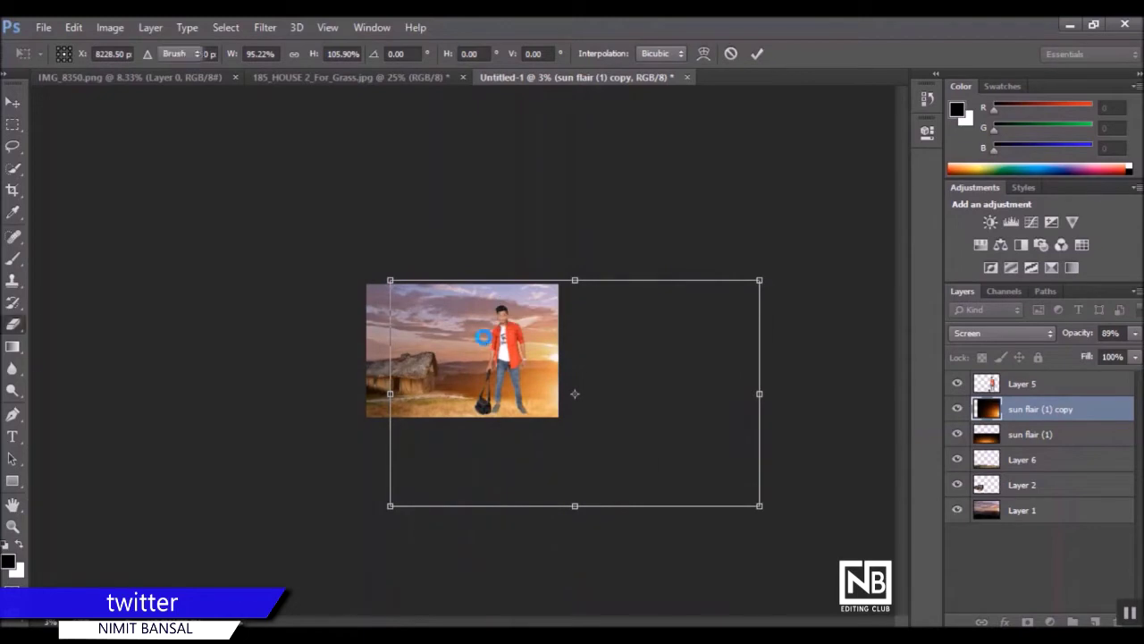
key("Return")
- Switch to the Eraser, check the composite between 8.33% and 12.5% zoom, and select Layer 6
key("e")
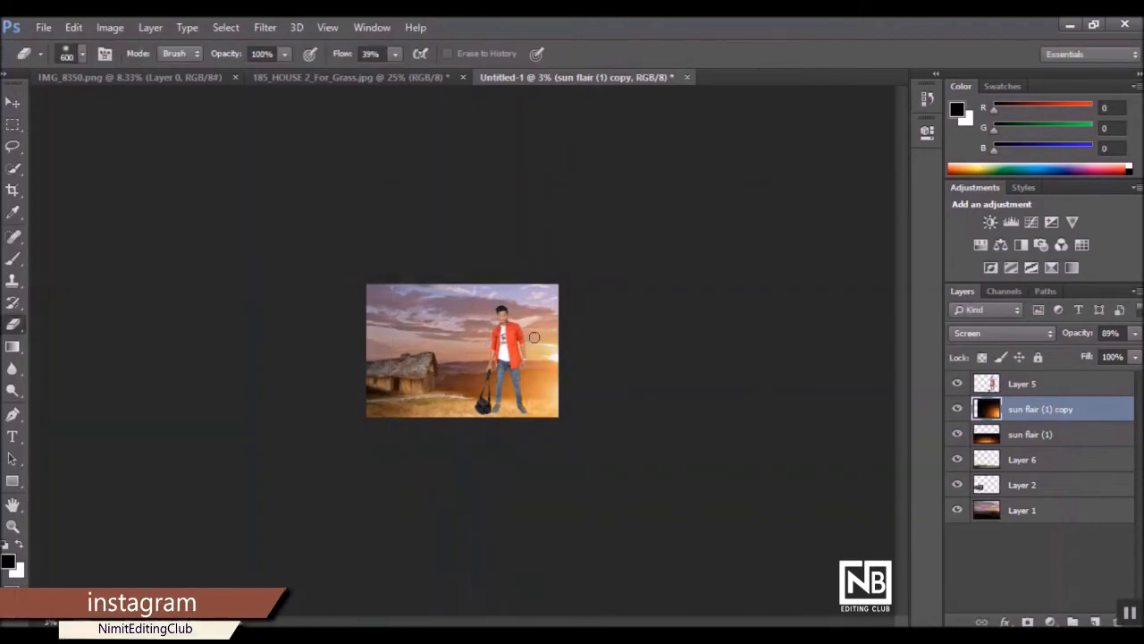
key("ctrl+plus")
key("ctrl+plus")
key("ctrl+plus")
key("ctrl+plus")
key("ctrl+plus")
key("ctrl+minus")
key("ctrl+minus")
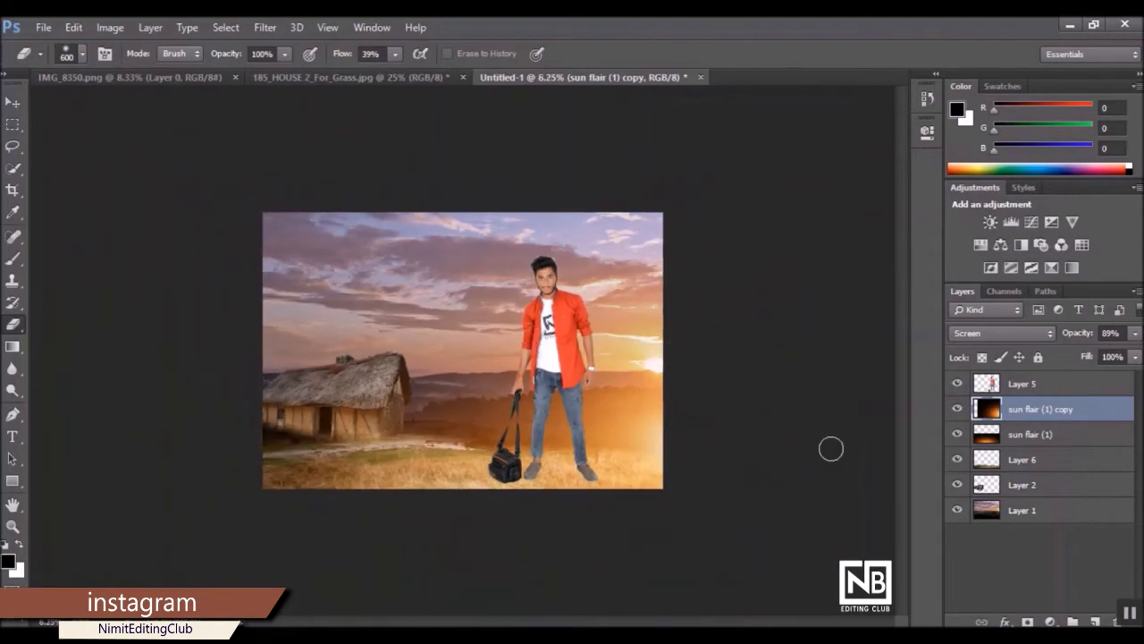
key("ctrl+plus")
key("ctrl+plus")
key("ctrl+minus")
key("ctrl+plus")
key("ctrl+minus")
left_click(1035, 460)
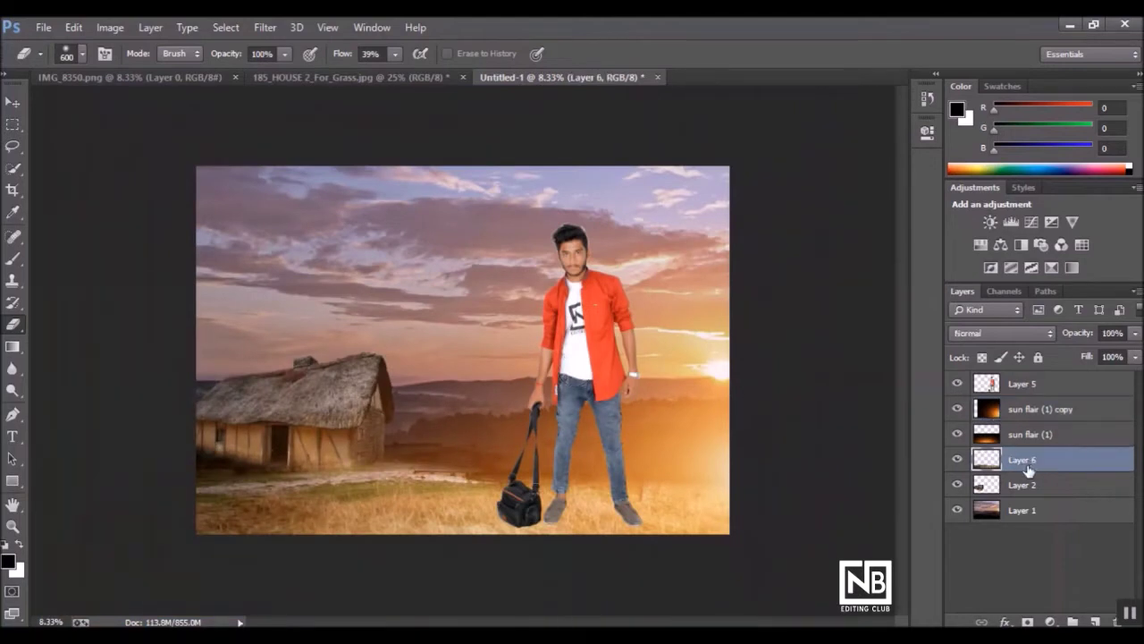
- Tilt the man on Layer 5 about 3.58° and shrink him to roughly 95%
left_click(1010, 383)
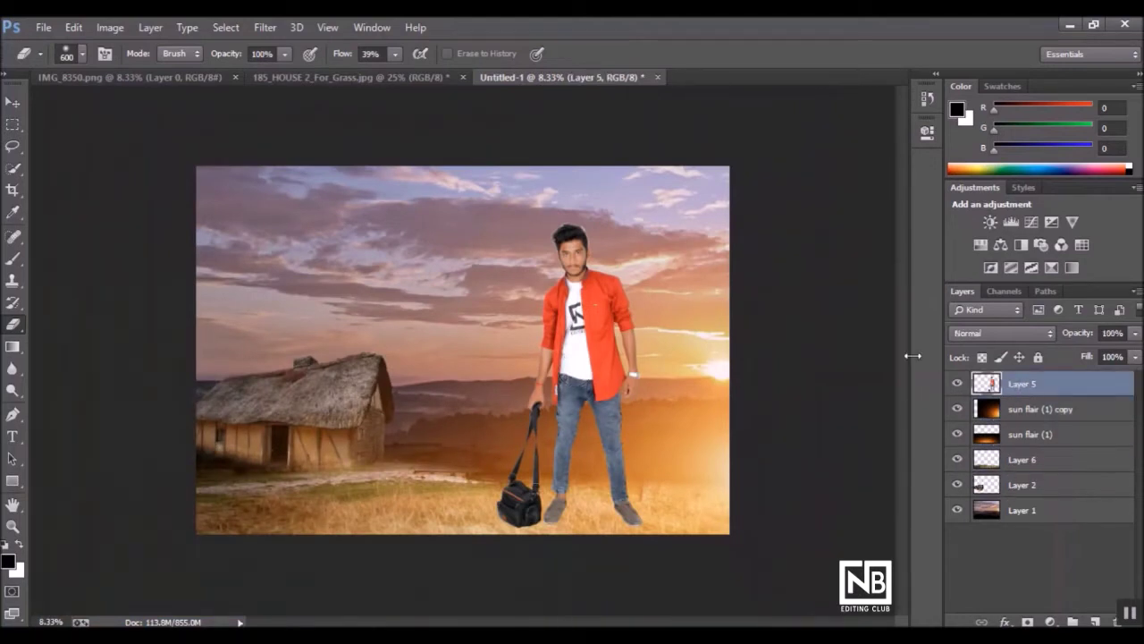
key("ctrl+t")
left_click_drag(597, 202, 585, 262)
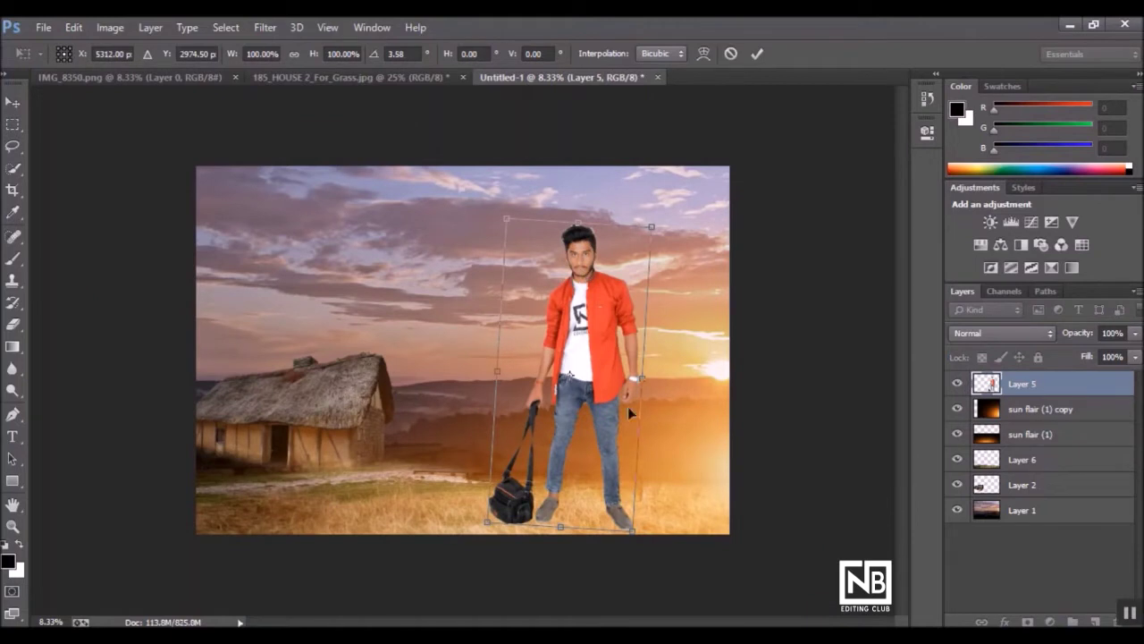
left_click_drag(631, 529, 623, 522)
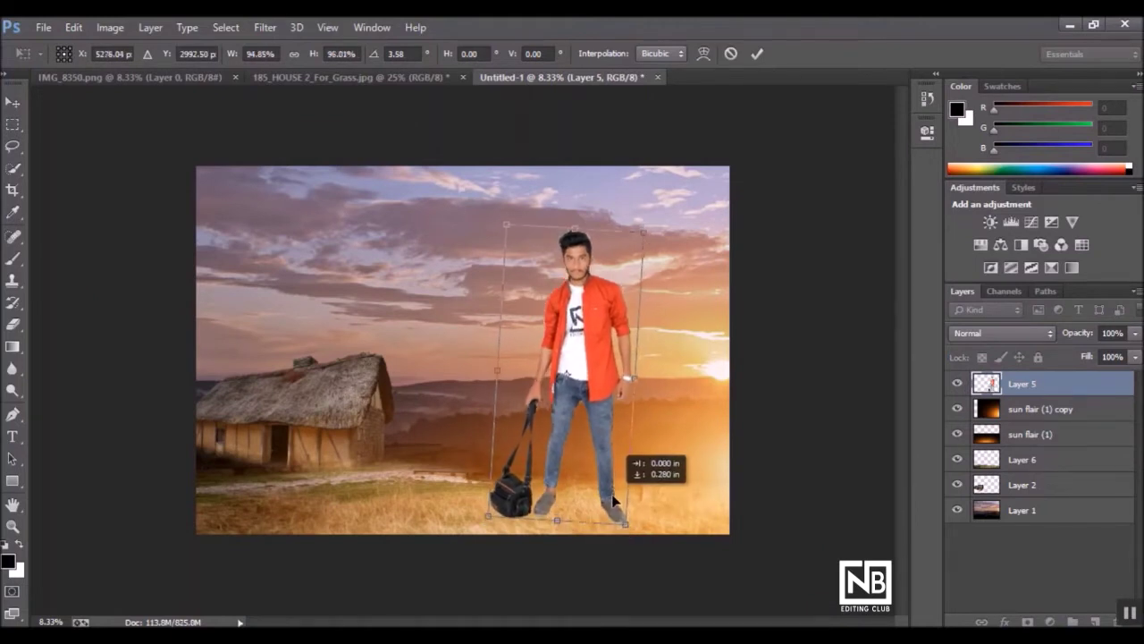
key("Return")
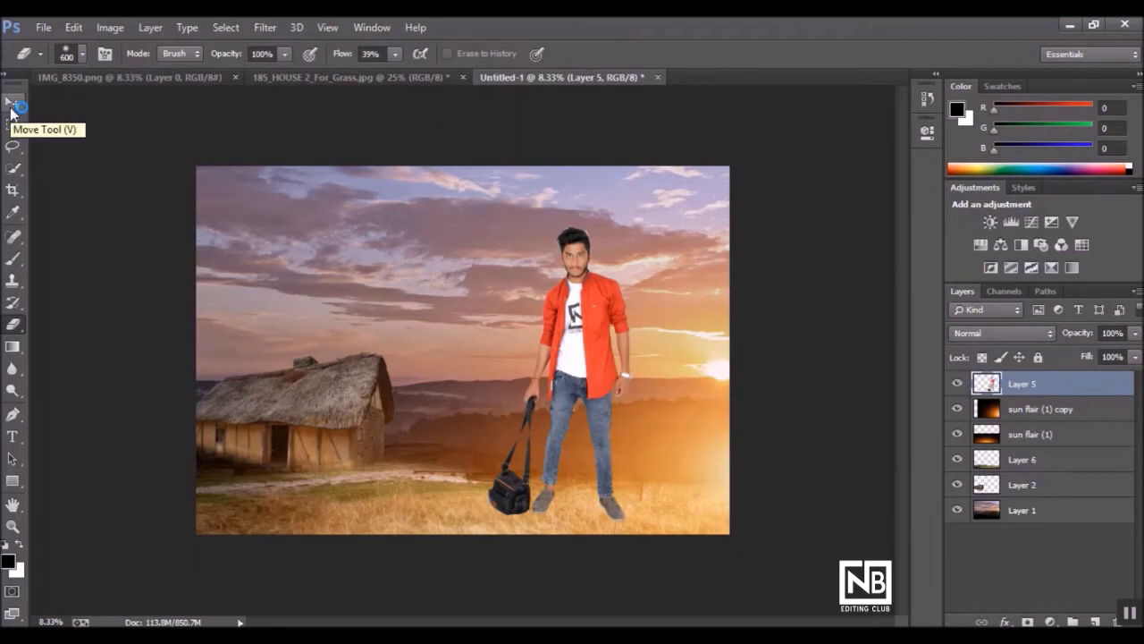
- Nudge the man slightly down and left onto the grass with the Move tool
left_click(12, 102)
mouse_move(609, 298)
left_mouse_down()
mouse_move(608, 309)
mouse_move(565, 305)
left_mouse_up()
key("ctrl+t")
key("Return")
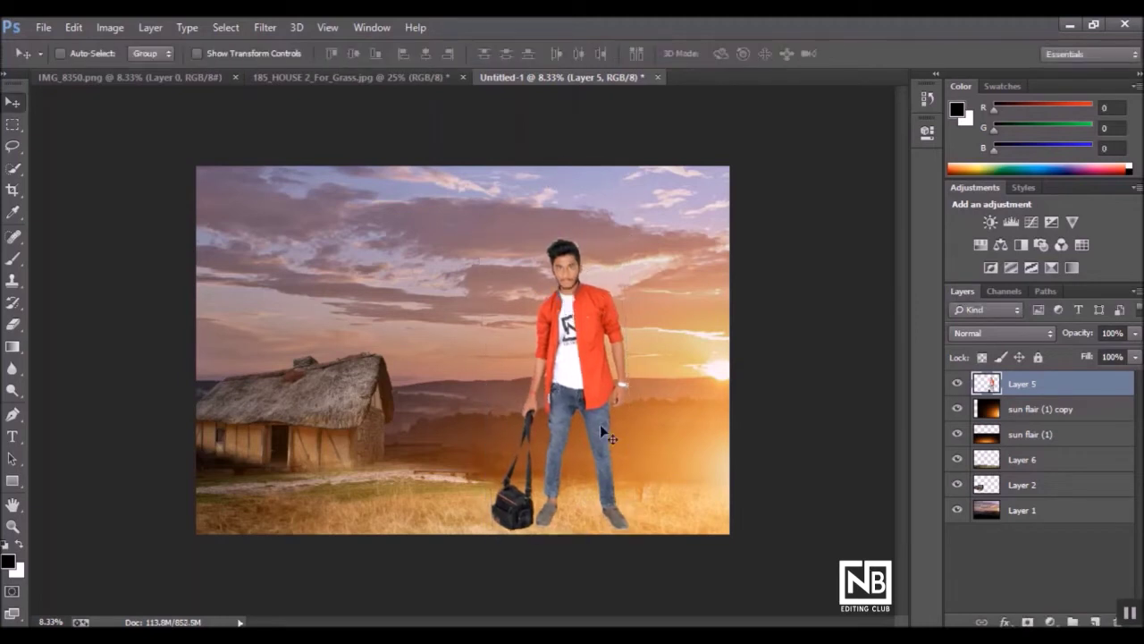
- Close the 185_HOUSE_2_For_Grass and IMG_8350 source documents
left_click(1024, 508)
left_click(384, 75)
left_click(462, 77)
left_click(581, 262)
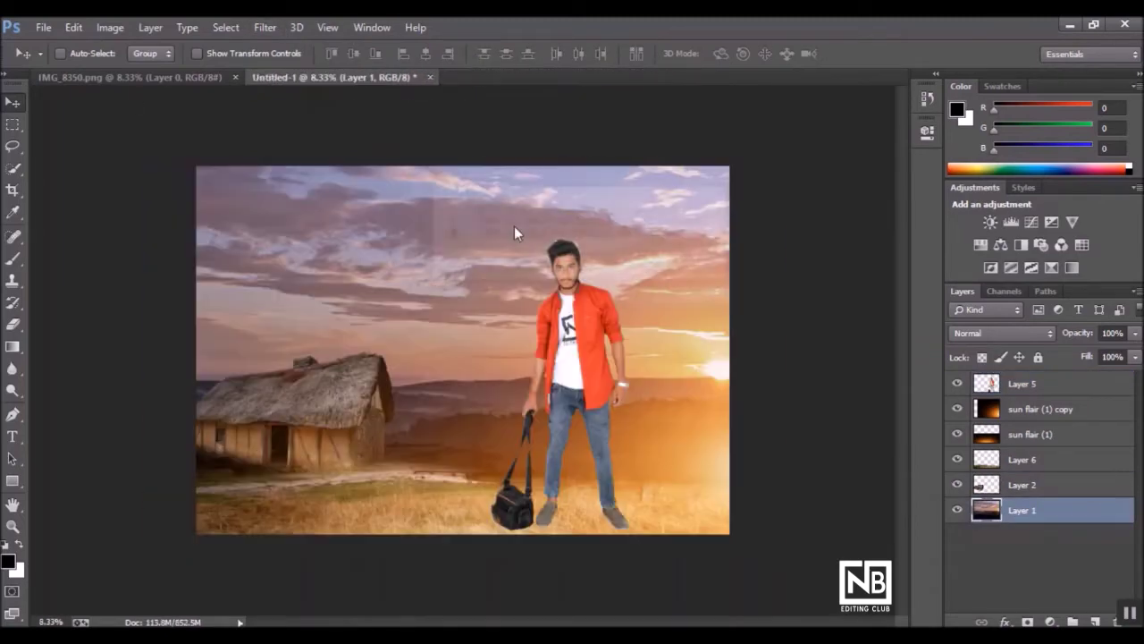
left_click(237, 78)
- Raise the sunset background Layer 1's contrast to +10 with the Camera Raw Filter
left_click(265, 27)
left_click(312, 128)
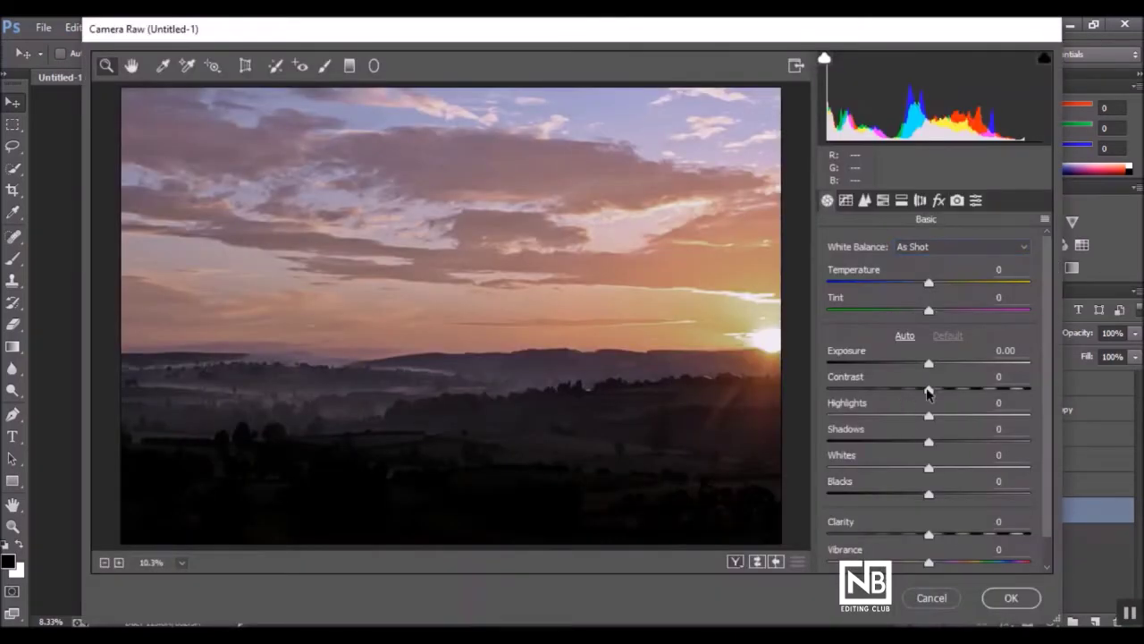
left_click_drag(929, 391, 938, 390)
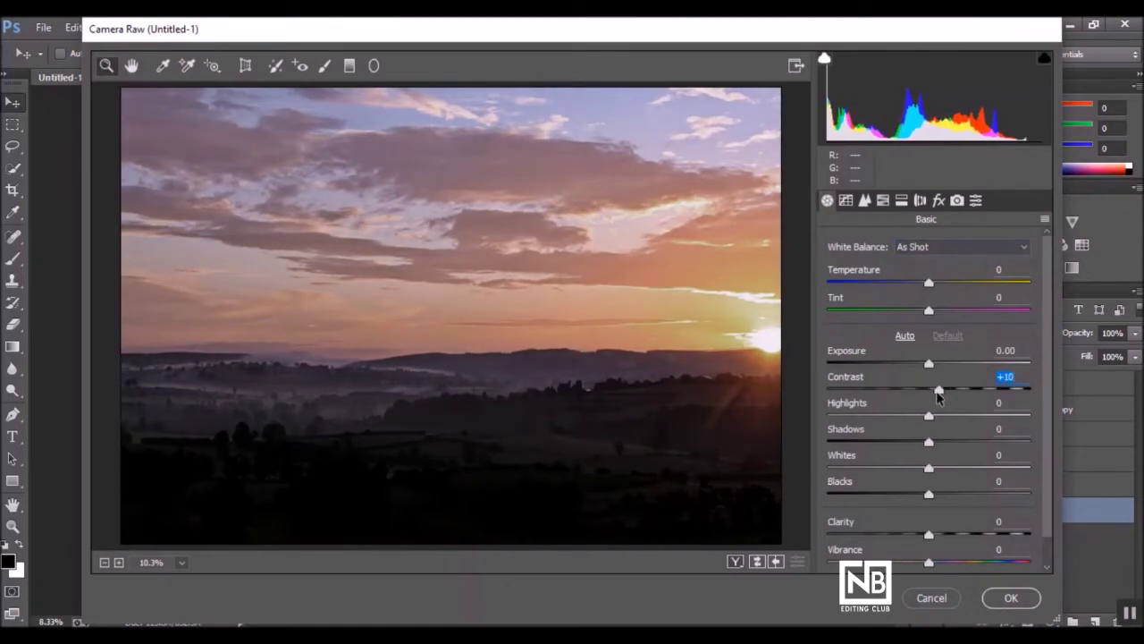
left_click(1010, 597)
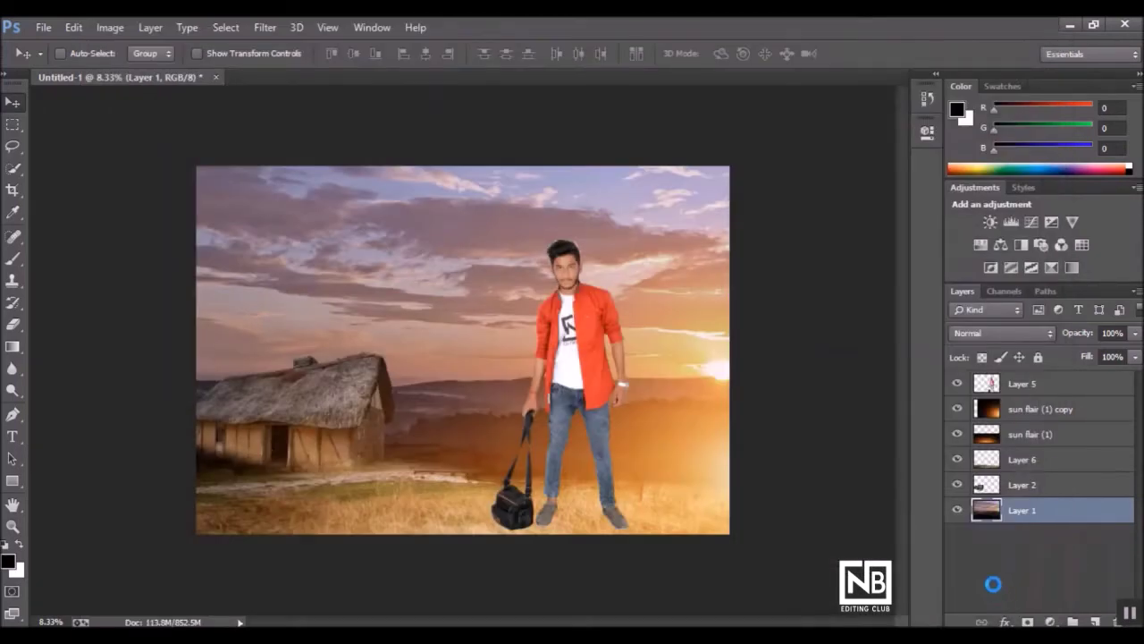
left_click(1024, 485)
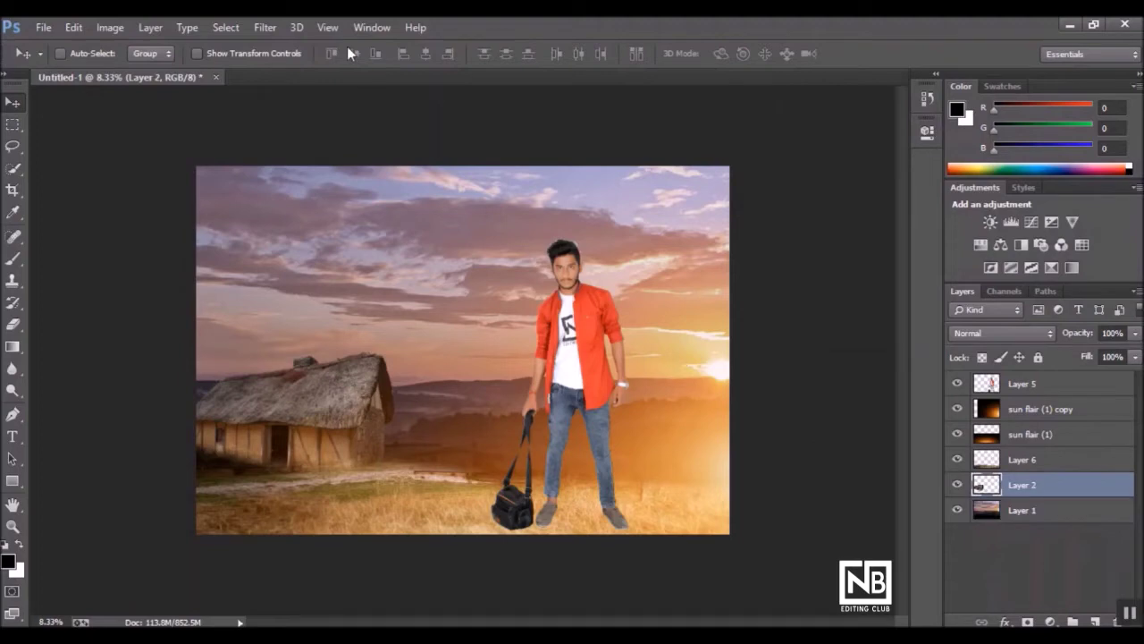
- Lower the cottage Layer 2's brightness to -39 with Image > Adjustments > Brightness/Contrast
left_click(73, 27)
left_click(72, 27)
left_click(110, 27)
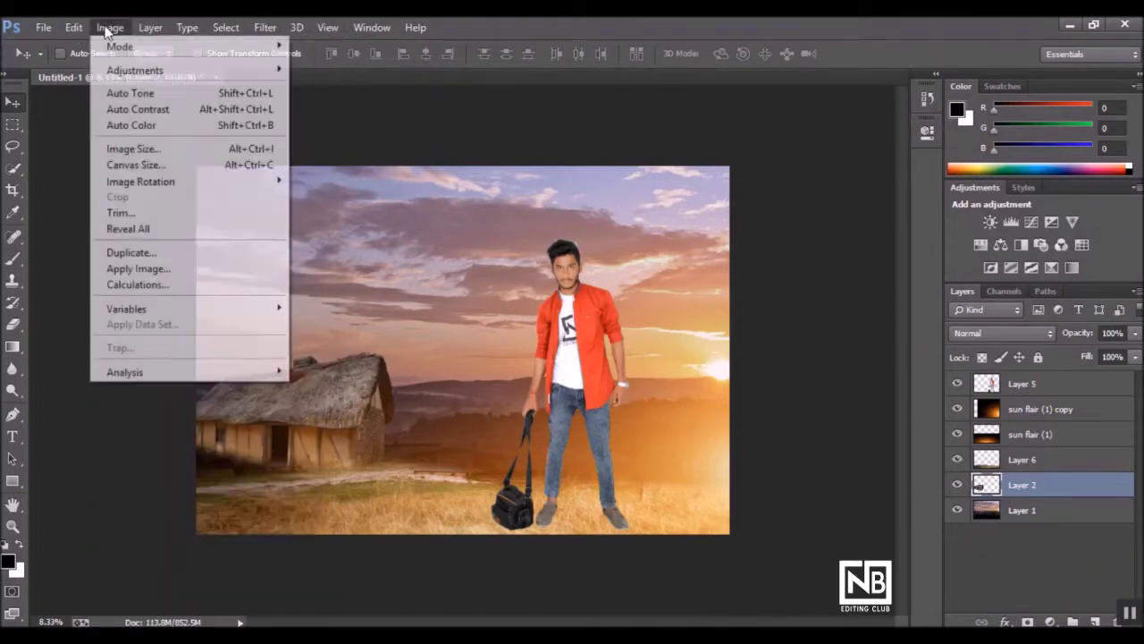
left_click(364, 70)
left_click_drag(577, 181, 879, 125)
mouse_move(824, 163)
left_mouse_down()
mouse_move(834, 170)
mouse_move(803, 175)
mouse_move(853, 204)
left_mouse_up()
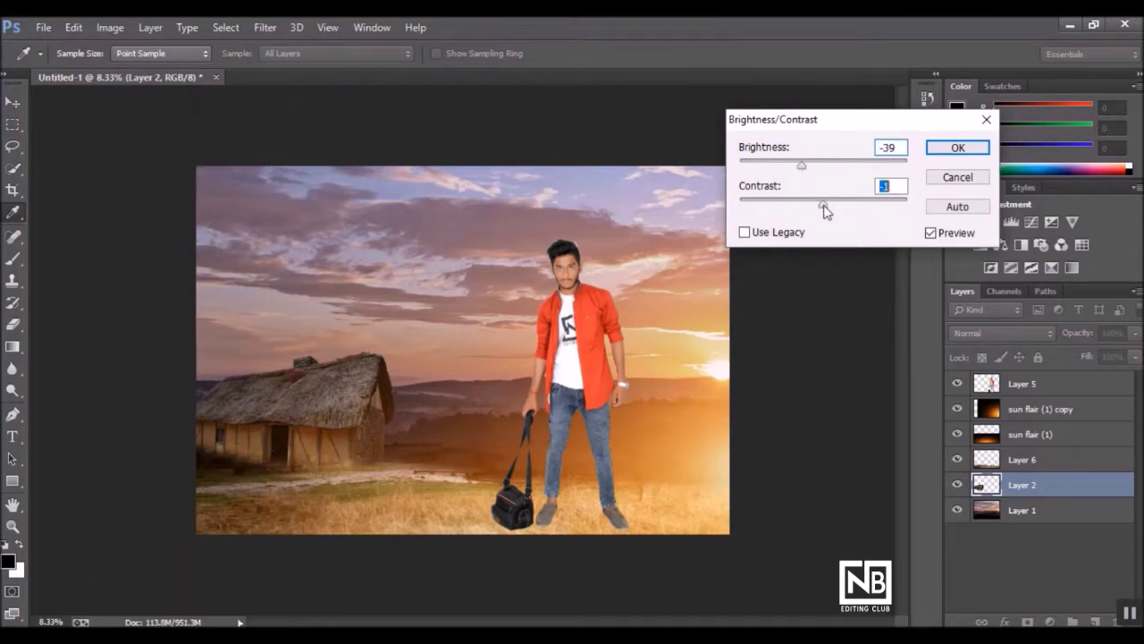
left_click(943, 154)
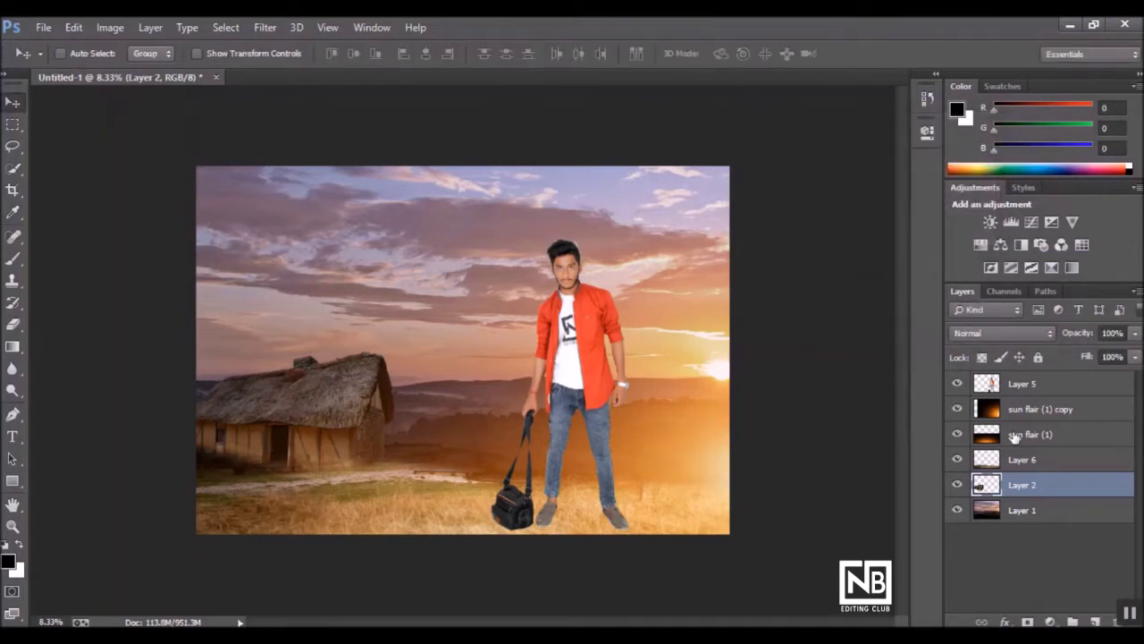
- Add a Brightness/Contrast adjustment layer above Layer 6 with lowered brightness
left_click(1019, 458)
left_click(1048, 621)
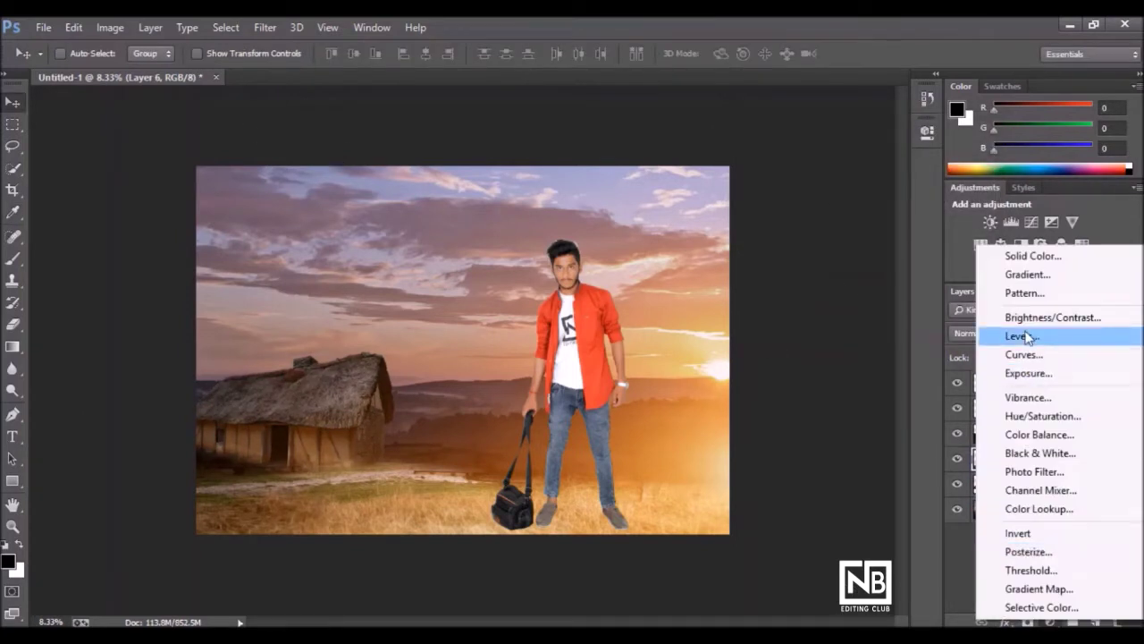
left_click(1019, 316)
left_click_drag(782, 216, 761, 216)
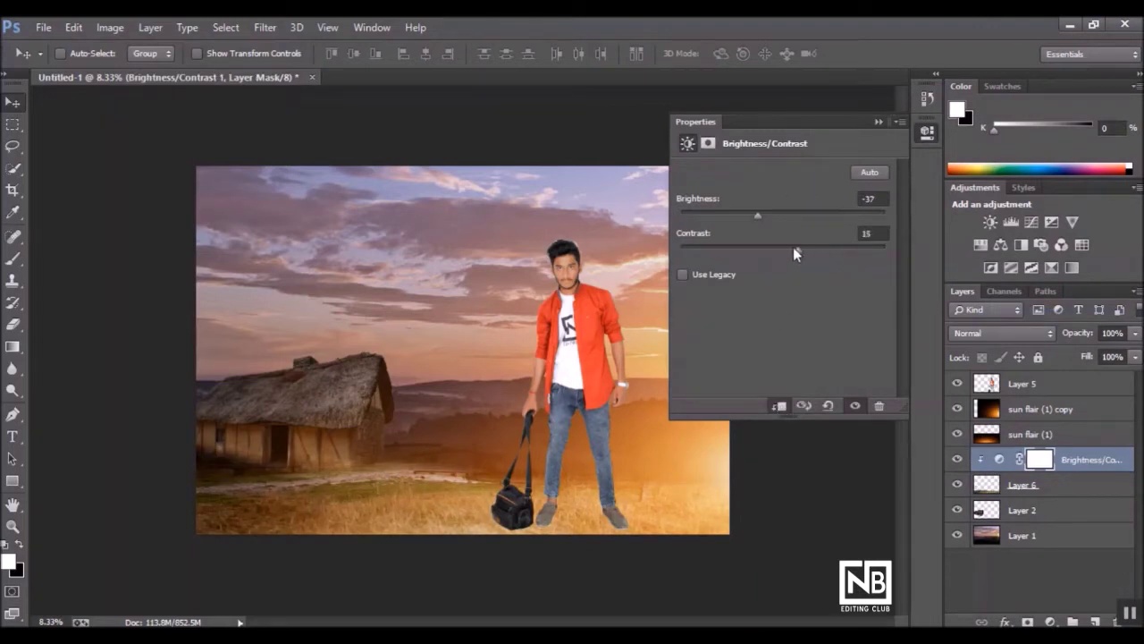
left_click(876, 148)
- Merge the brightness adjustment layer down into Layer 6
key("ctrl+minus")
key("ctrl+plus")
key("ctrl+minus")
key("ctrl+minus")
key("ctrl+plus")
key("ctrl+plus")
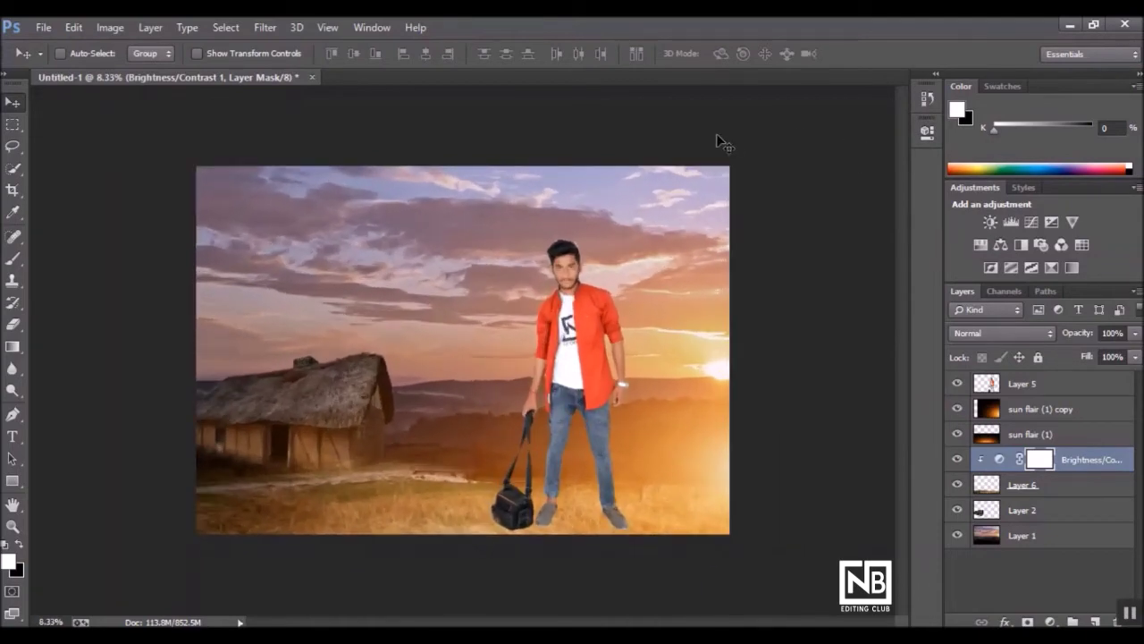
right_click(1058, 456)
left_click(760, 498)
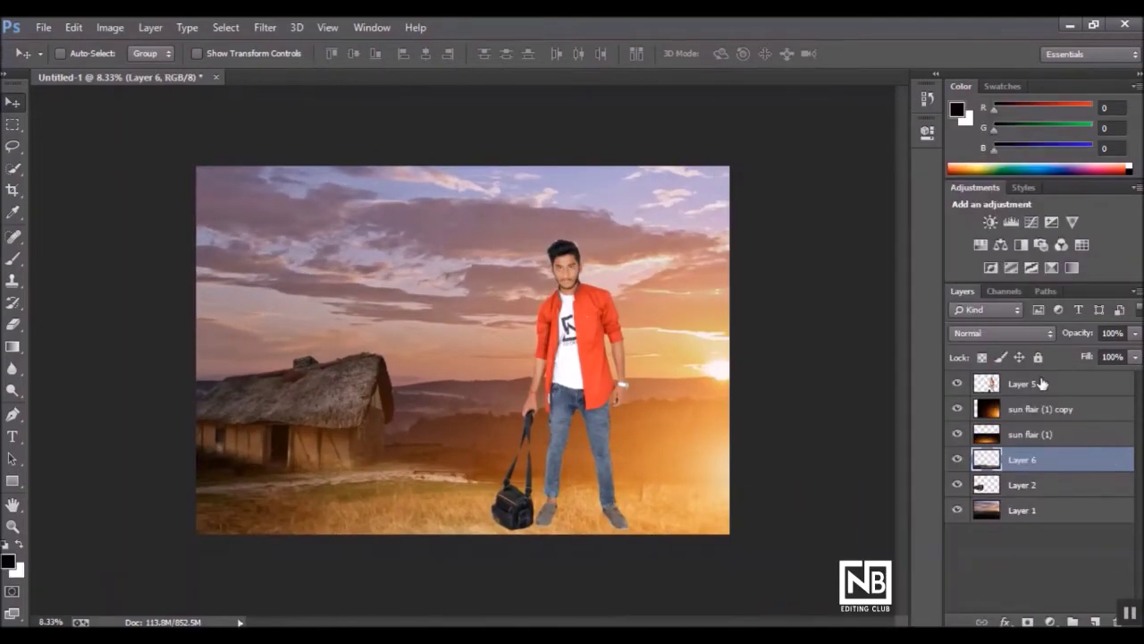
- Duplicate the man's Layer 5 with Ctrl+J
key("ctrl+minus")
key("ctrl+plus")
key("ctrl+minus")
left_click(1037, 382)
key("ctrl+j")
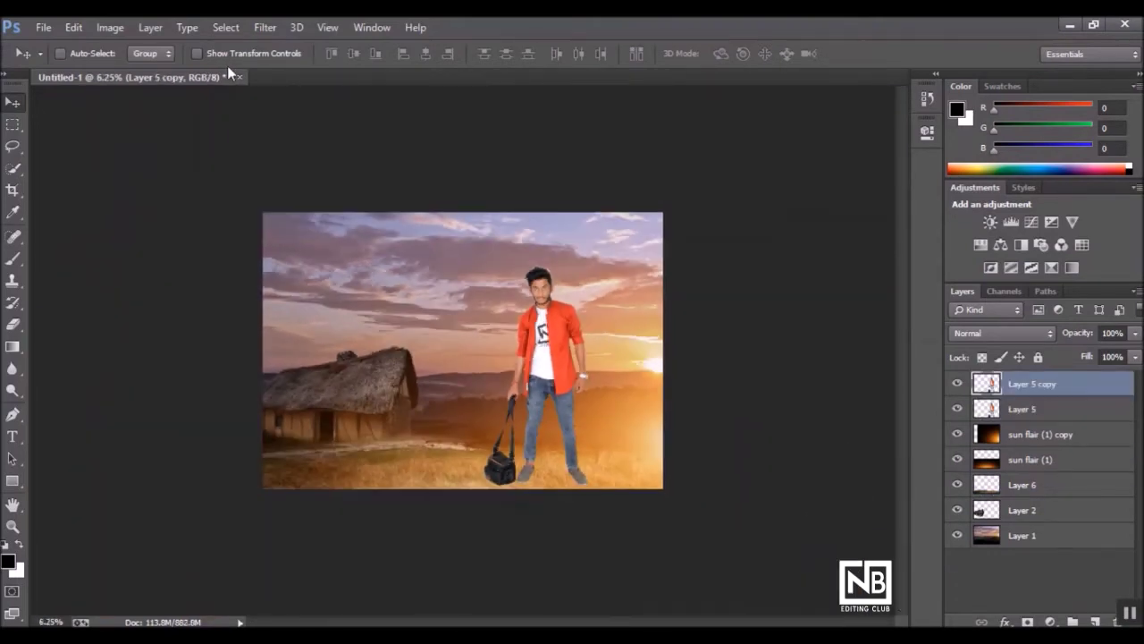
- Grade the copy in Camera Raw: Exposure +0.75, Oranges luminance +8, Red Primary Hue -36
left_click(265, 26)
left_click(314, 128)
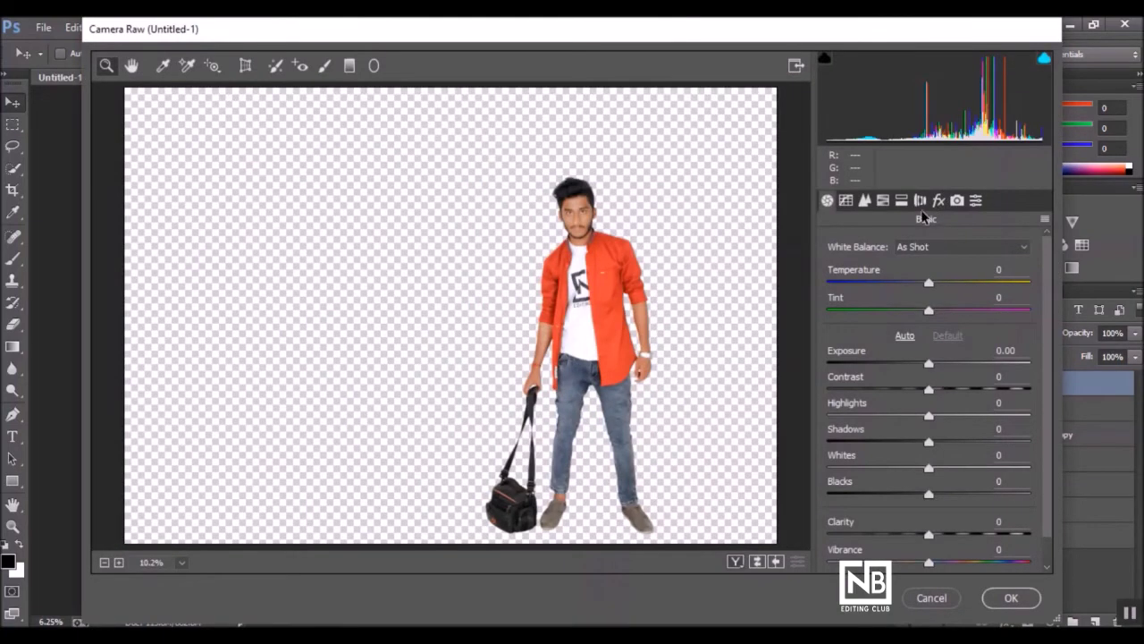
mouse_move(929, 364)
left_mouse_down()
mouse_move(945, 364)
mouse_move(927, 442)
mouse_move(896, 496)
left_mouse_up()
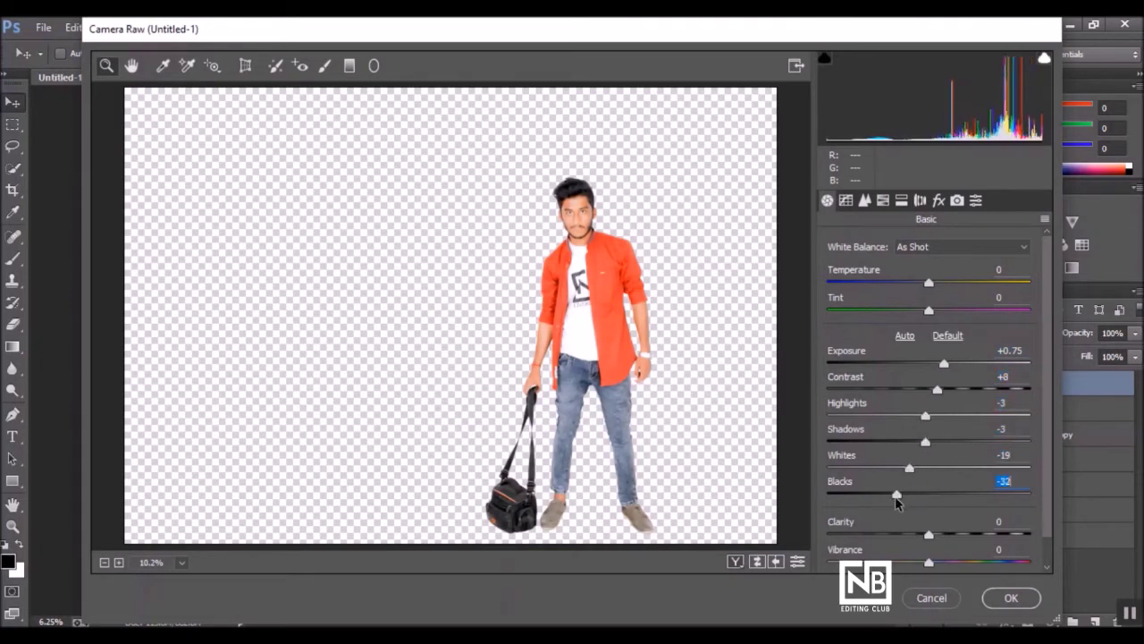
left_click(901, 200)
left_click(883, 200)
left_click_drag(934, 351, 942, 352)
left_click(956, 200)
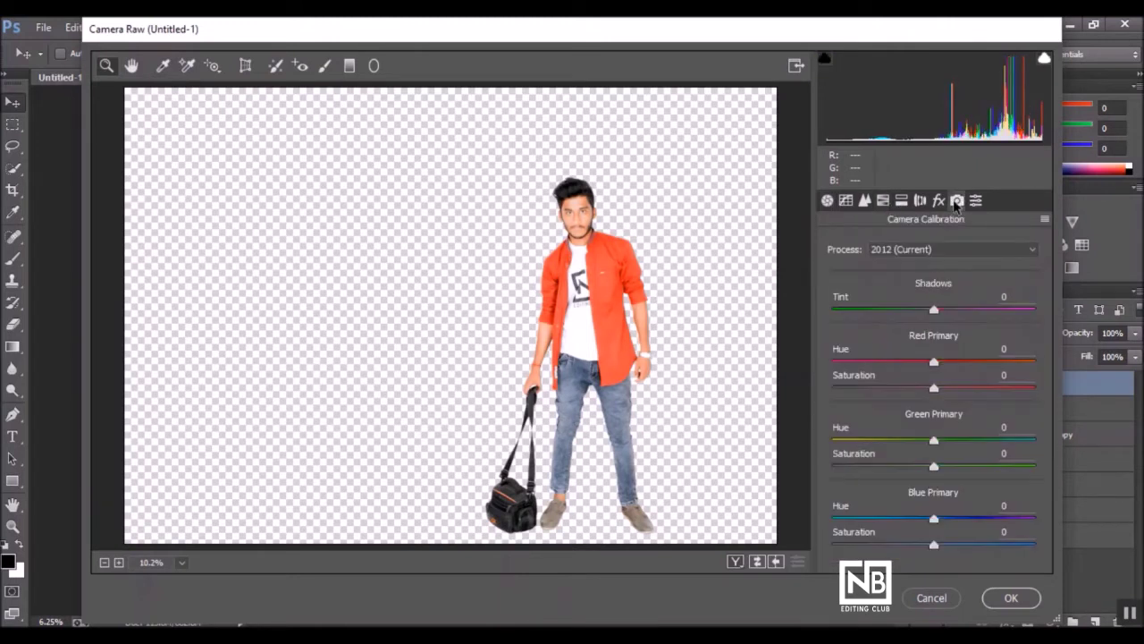
left_click_drag(931, 364, 897, 364)
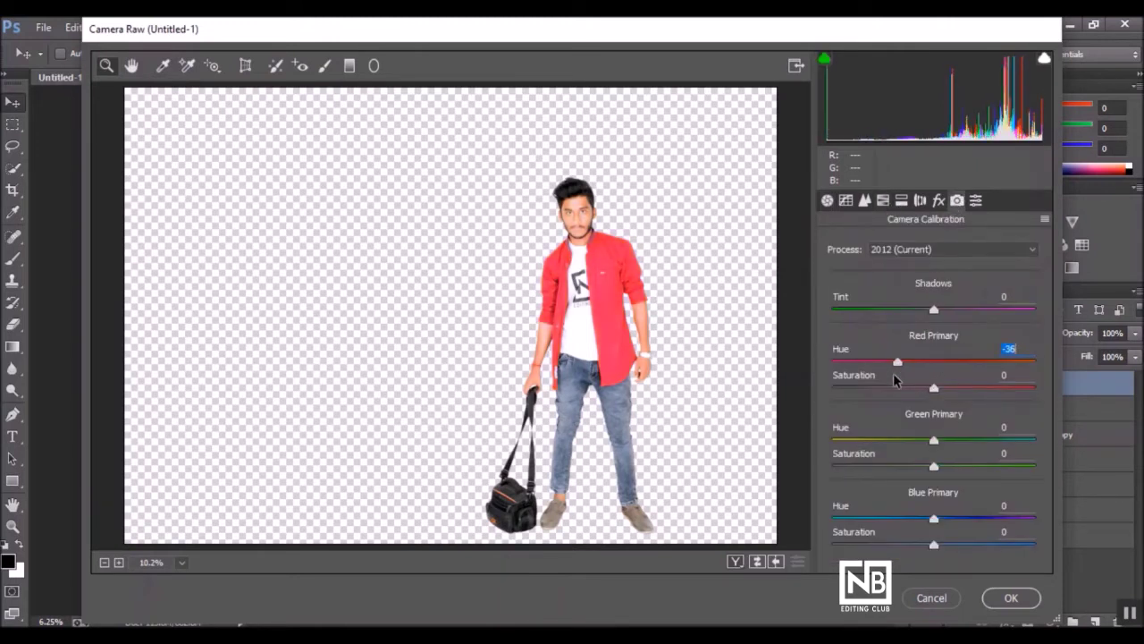
left_click(1006, 598)
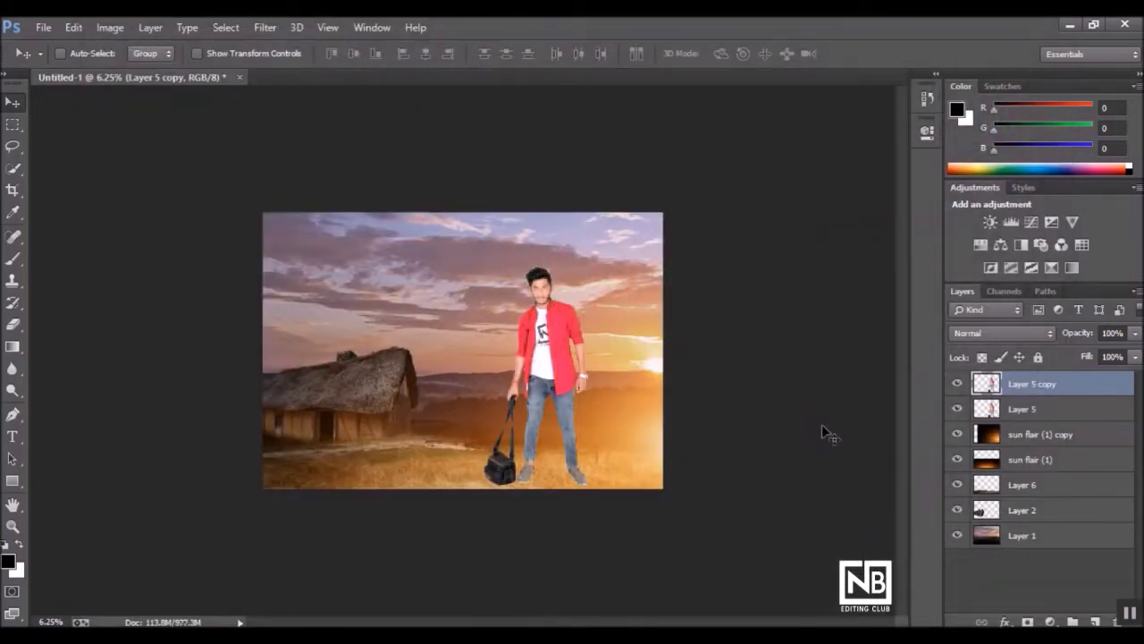
- Zoom to 25% on the man, compare the graded copy, and size the Eraser brush
key("ctrl+plus")
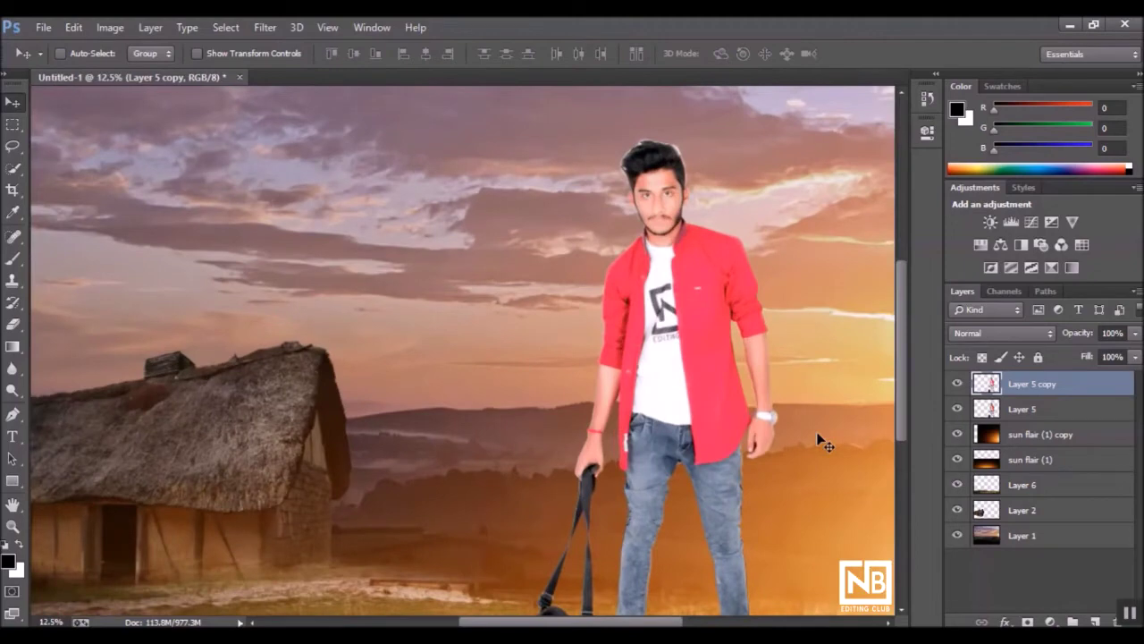
key("ctrl+plus")
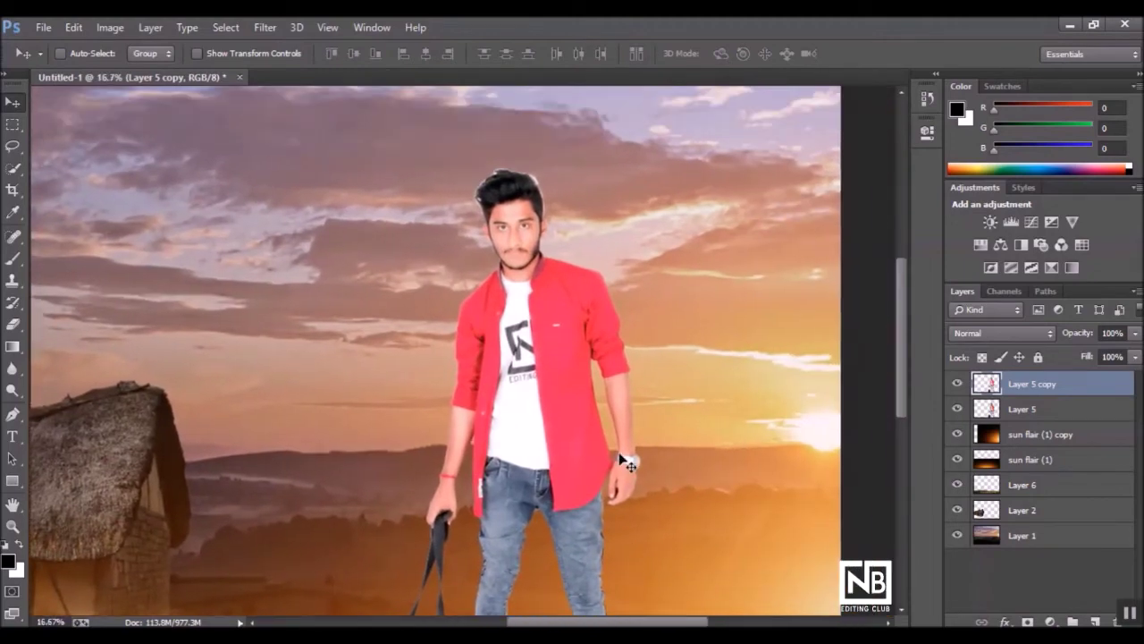
key("ctrl+plus")
key("ctrl+plus")
left_click(957, 383)
left_click(957, 384)
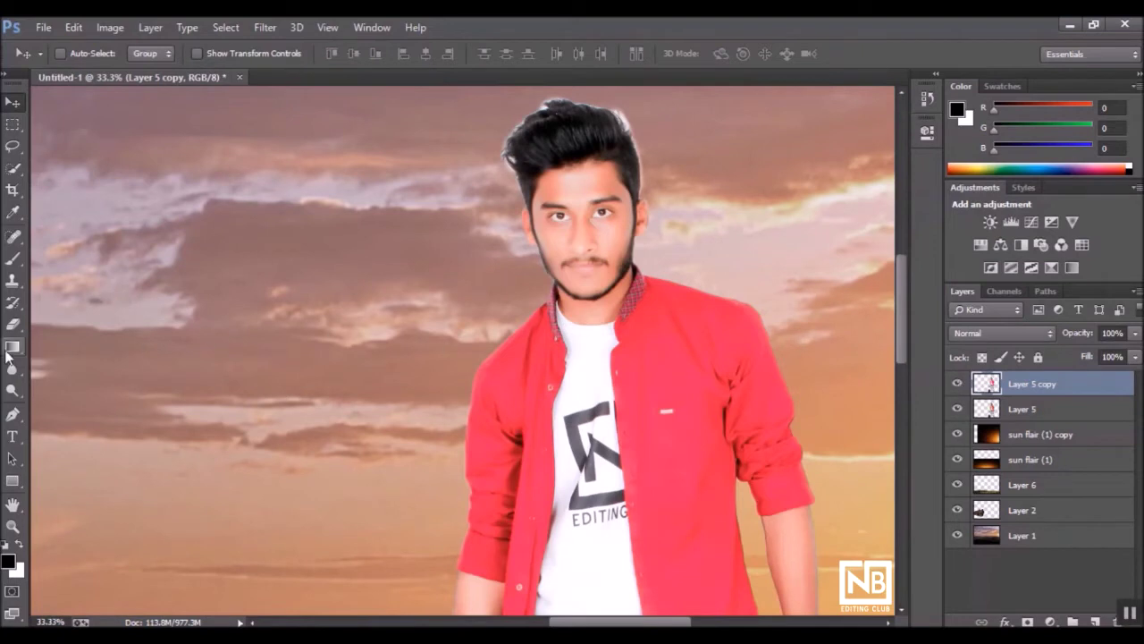
left_click(12, 324)
scroll(657, 125, "up", 1)
key("bracketleft")
key("bracketleft")
key("bracketleft")
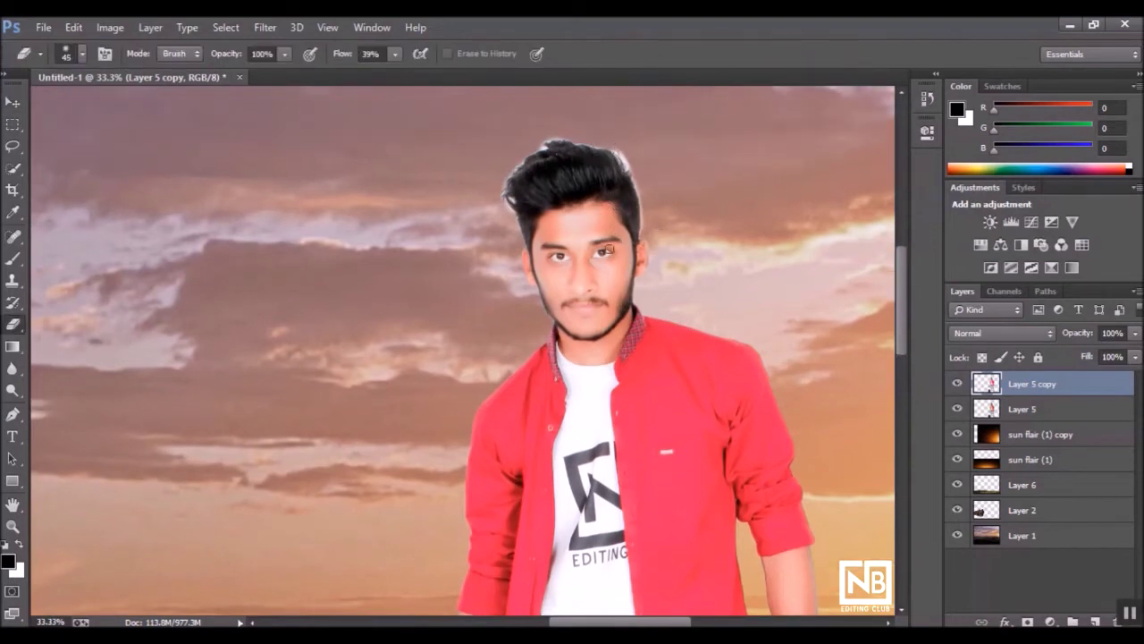
right_click(1027, 405)
left_click(513, 228)
key("bracketright")
scroll(550, 221, "up", 1)
scroll(561, 295, "down", 1)
key("bracketleft")
key("bracketleft")
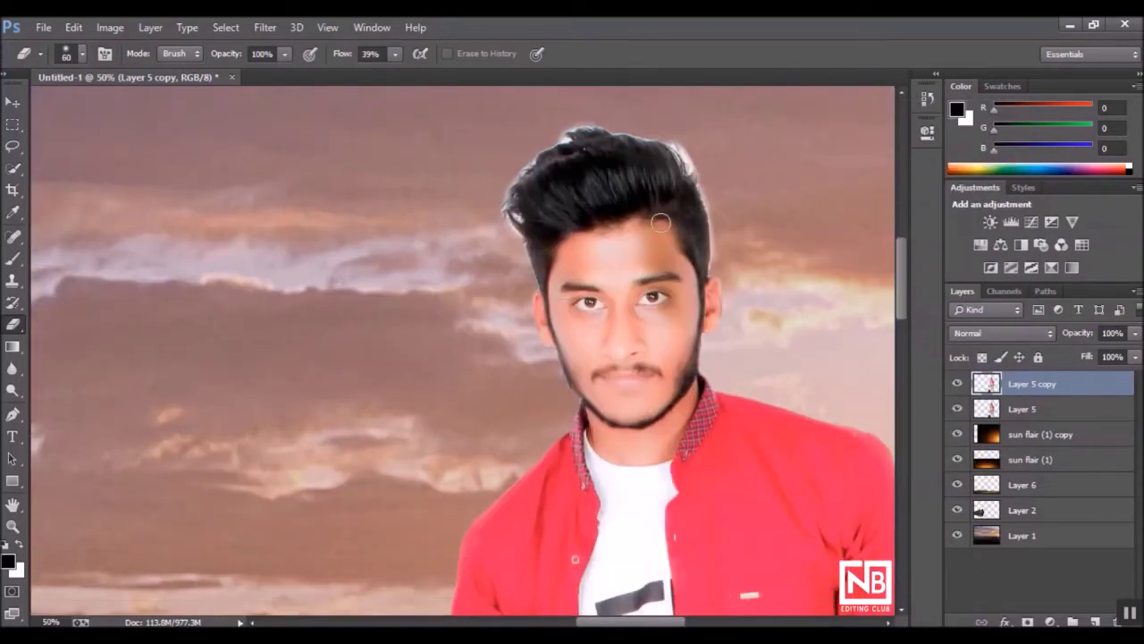
key("bracketright")
key("bracketright")
- Erase the bright fringe over the man's face, forehead and right ear
mouse_move(650, 379)
left_mouse_down()
mouse_move(662, 304)
mouse_move(637, 234)
mouse_move(608, 250)
mouse_move(645, 334)
mouse_move(599, 300)
mouse_move(568, 354)
mouse_move(590, 343)
mouse_move(639, 420)
mouse_move(668, 417)
mouse_move(661, 456)
mouse_move(626, 447)
left_mouse_up()
key("bracketright")
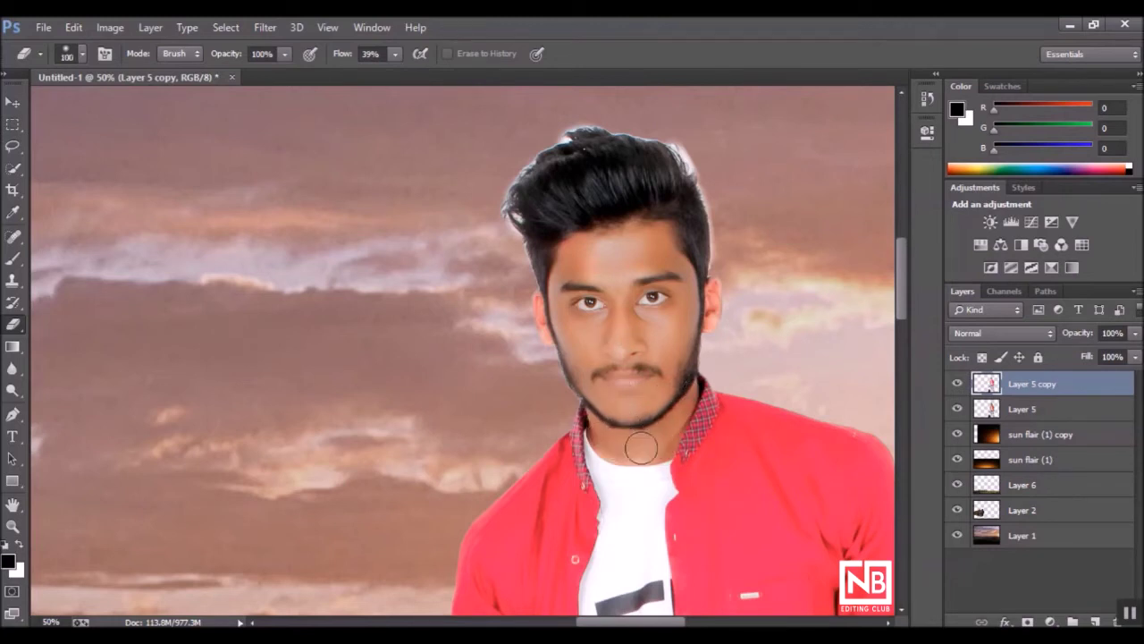
key("bracketleft")
key("bracketleft")
key("bracketleft")
left_click_drag(714, 286, 710, 323)
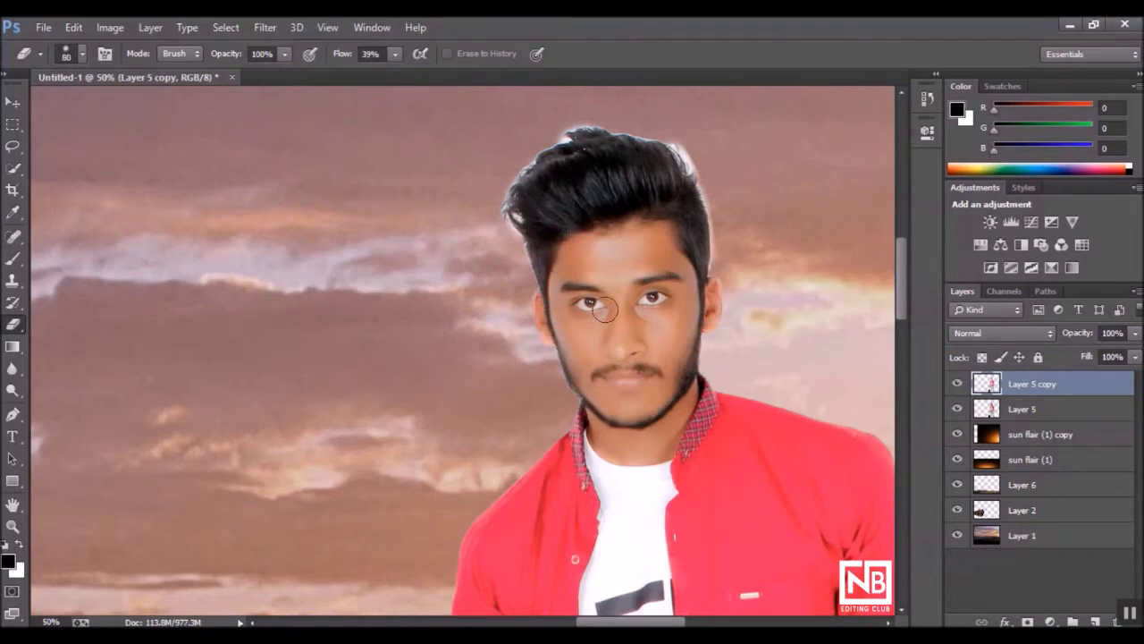
- Erase the light halo along the upper arm, forearm and left hand
scroll(619, 390, "down", 1)
scroll(581, 376, "down", 4)
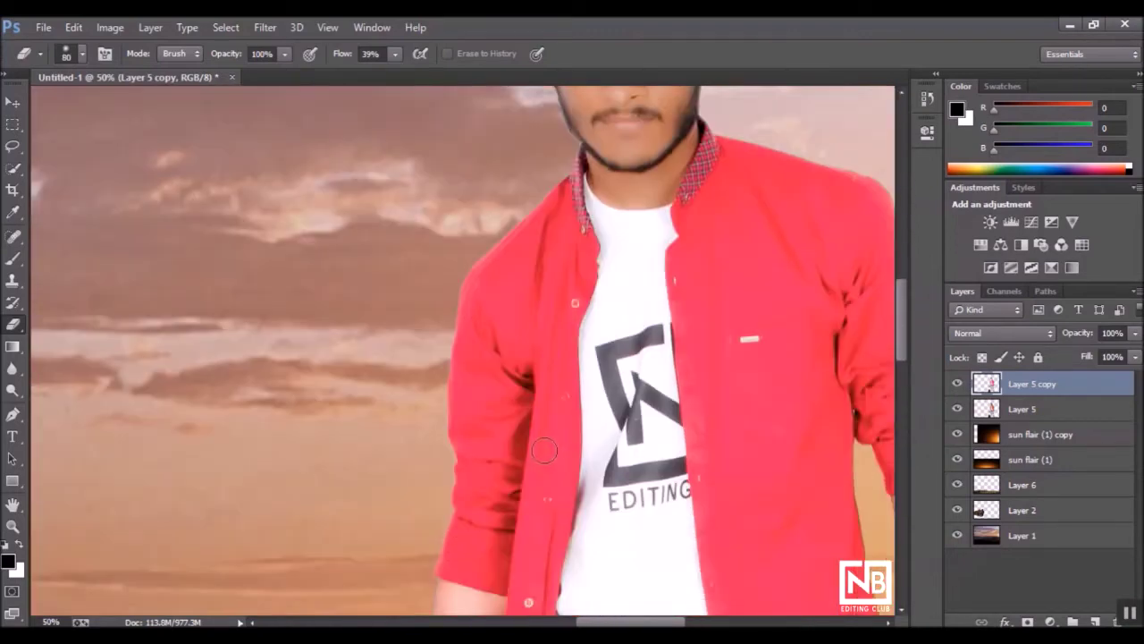
scroll(500, 340, "down", 5)
mouse_move(452, 312)
left_mouse_down()
mouse_move(432, 334)
mouse_move(450, 309)
mouse_move(493, 322)
mouse_move(463, 429)
mouse_move(421, 434)
mouse_move(447, 379)
left_mouse_up()
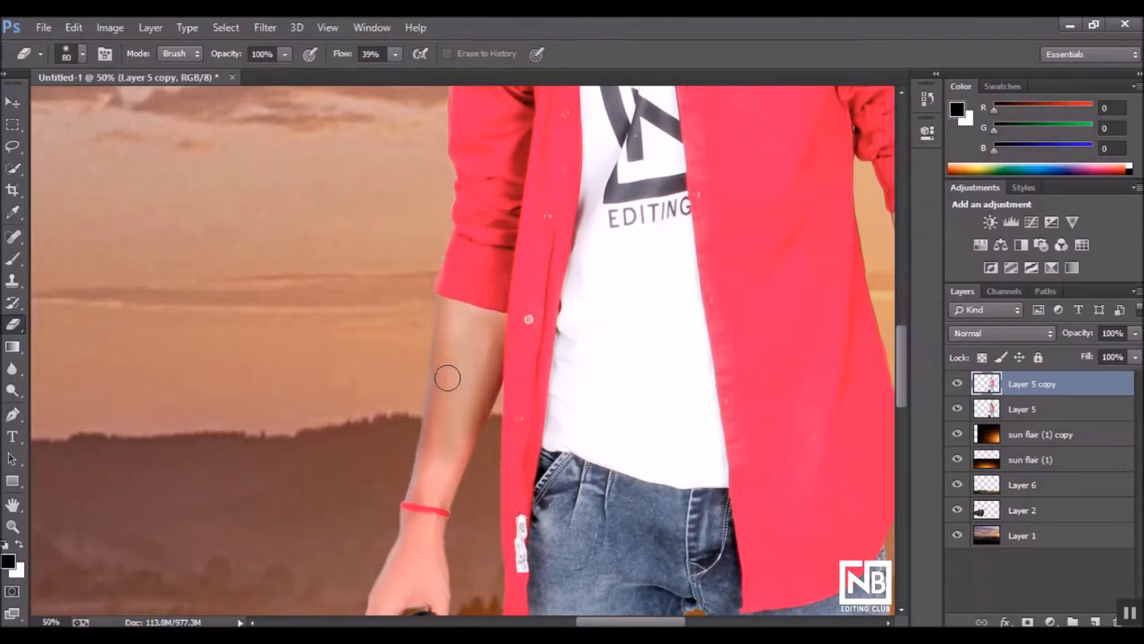
scroll(447, 379, "down", 2)
key("bracketright")
mouse_move(435, 305)
left_mouse_down()
mouse_move(447, 248)
mouse_move(437, 378)
mouse_move(460, 332)
mouse_move(393, 461)
mouse_move(425, 420)
left_mouse_up()
scroll(421, 429, "down", 2)
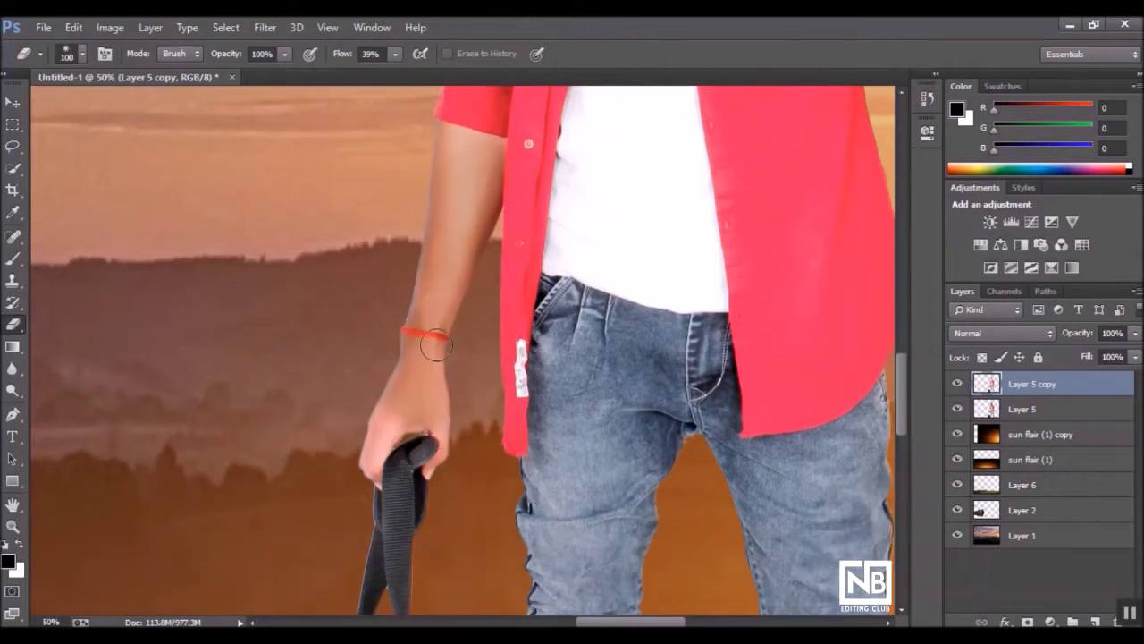
left_click_drag(396, 412, 363, 498)
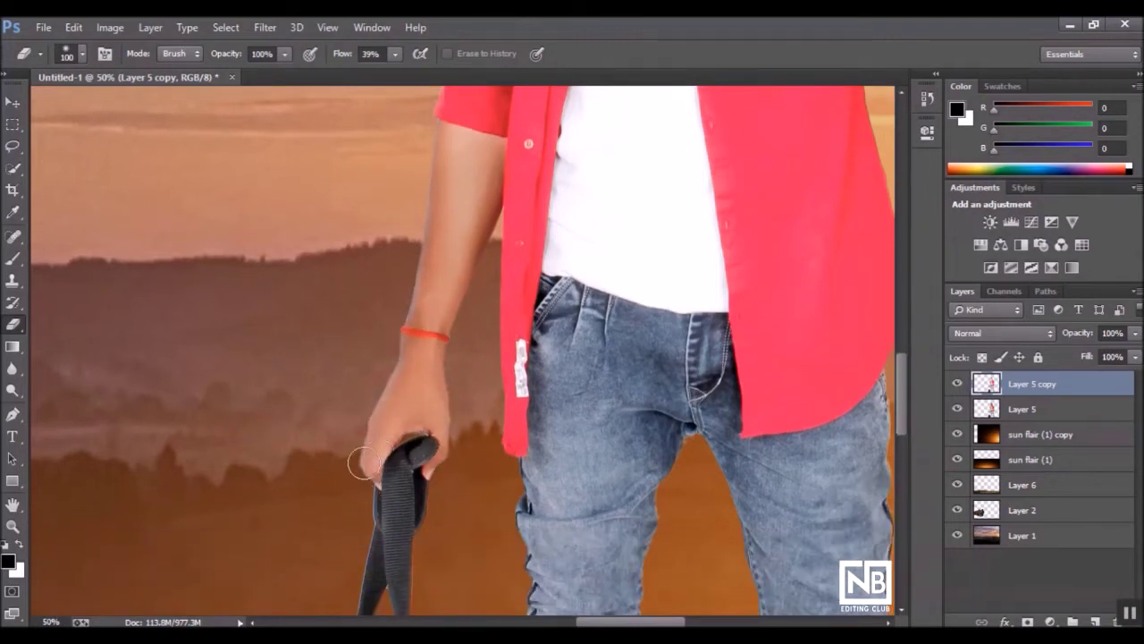
scroll(458, 594, "right", 5)
scroll(626, 171, "up", 3)
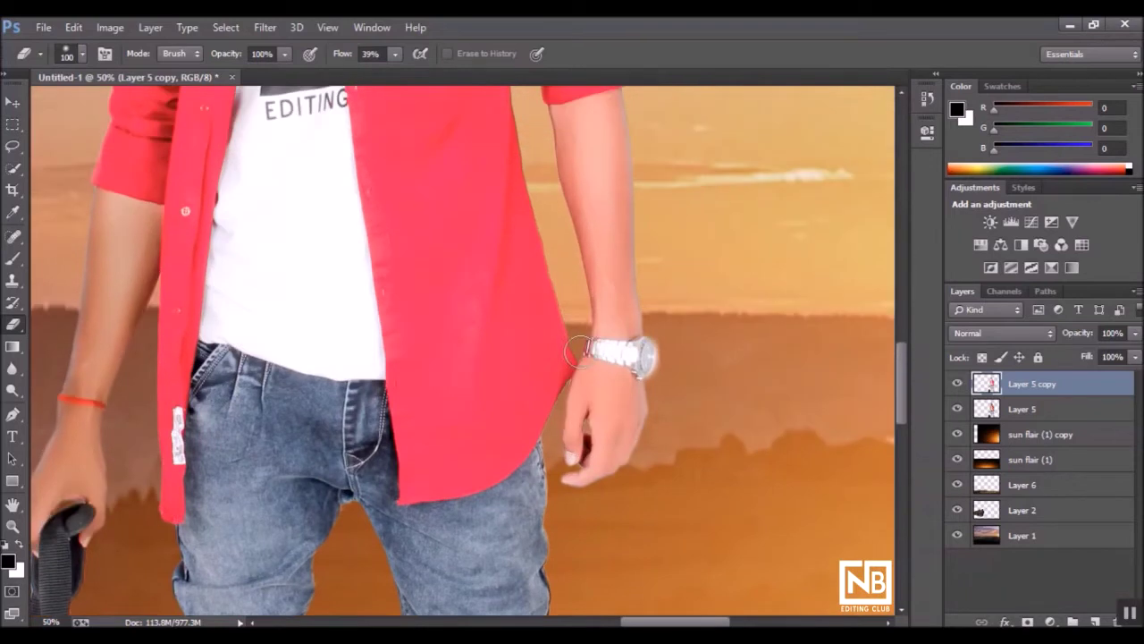
- Erase the halo along the right arm, around the watch, and the lower hand and fingers
mouse_move(601, 180)
left_mouse_down()
mouse_move(613, 314)
mouse_move(644, 199)
left_mouse_up()
key("bracketleft")
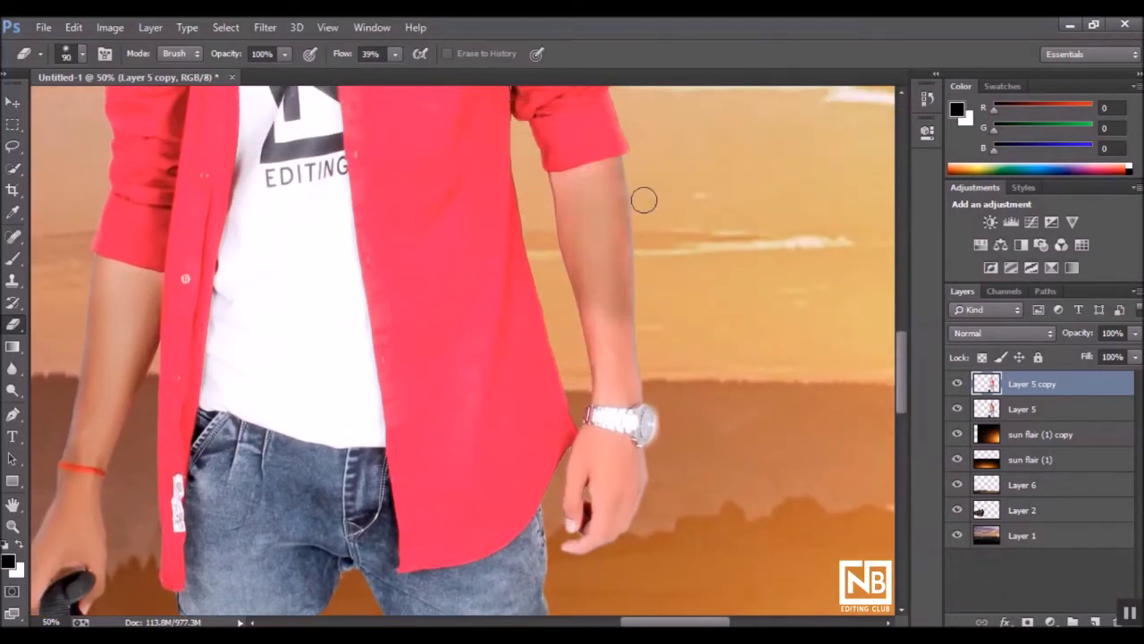
key("bracketright")
mouse_move(571, 182)
left_mouse_down()
mouse_move(569, 218)
mouse_move(634, 319)
mouse_move(626, 411)
left_mouse_up()
key("bracketright")
left_click_drag(586, 309, 591, 375)
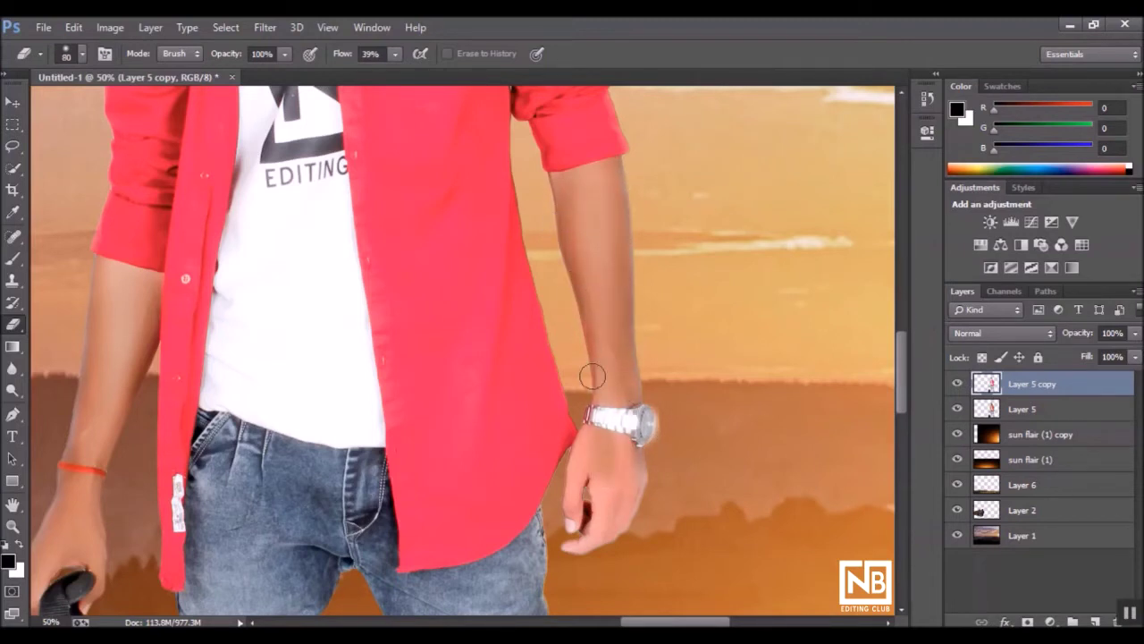
scroll(623, 277, "down", 2)
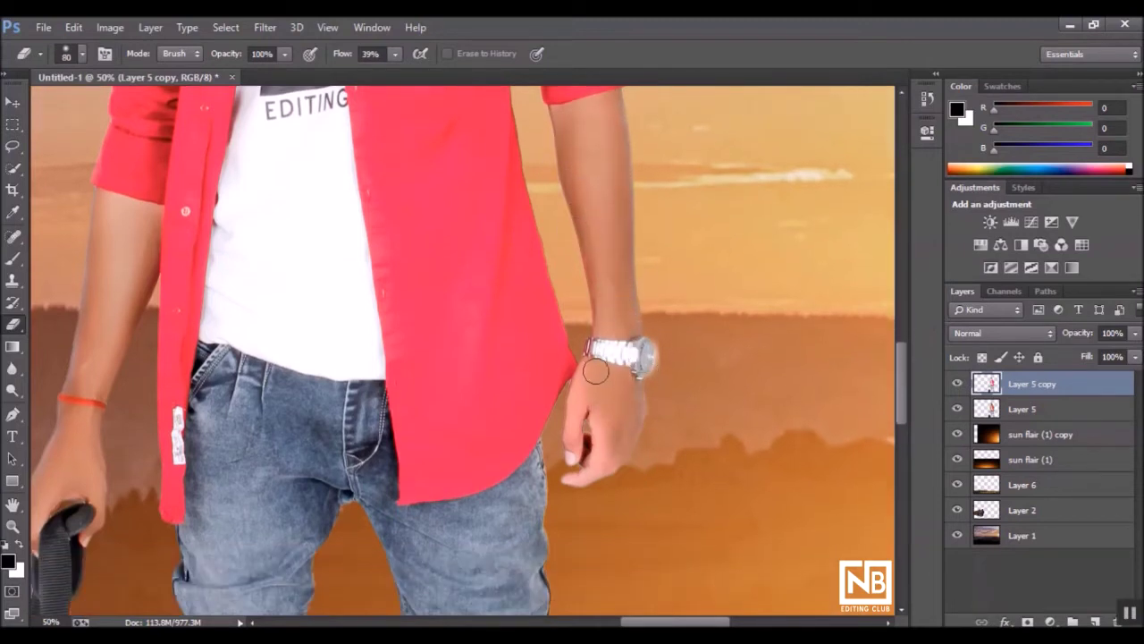
left_click_drag(595, 370, 589, 378)
left_click_drag(578, 437, 607, 498)
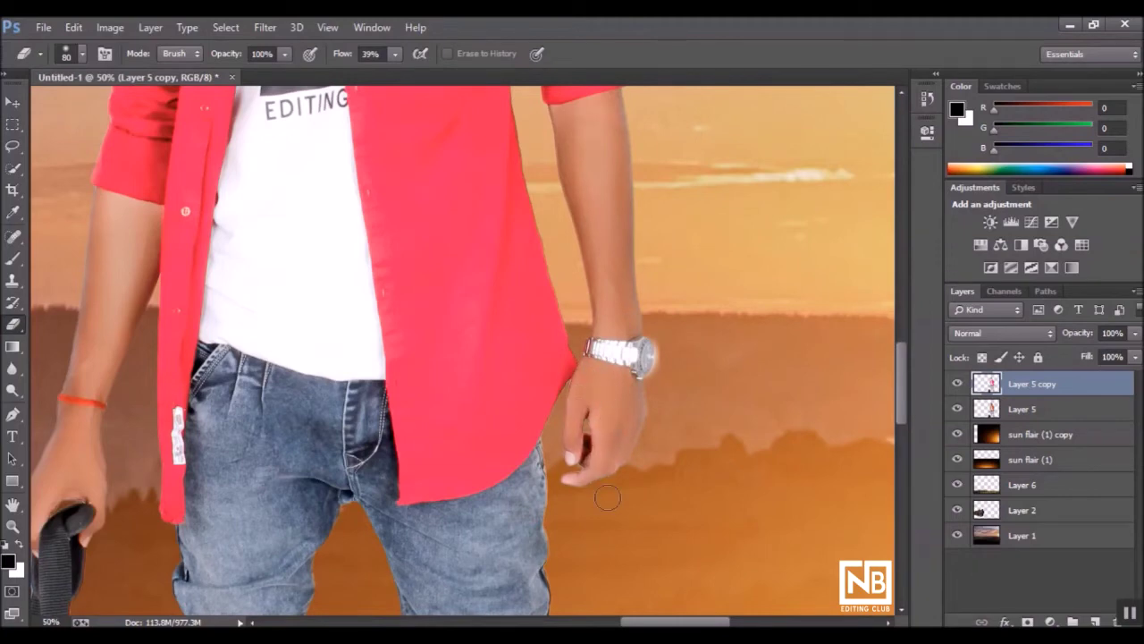
key("ctrl+minus")
key("ctrl+minus")
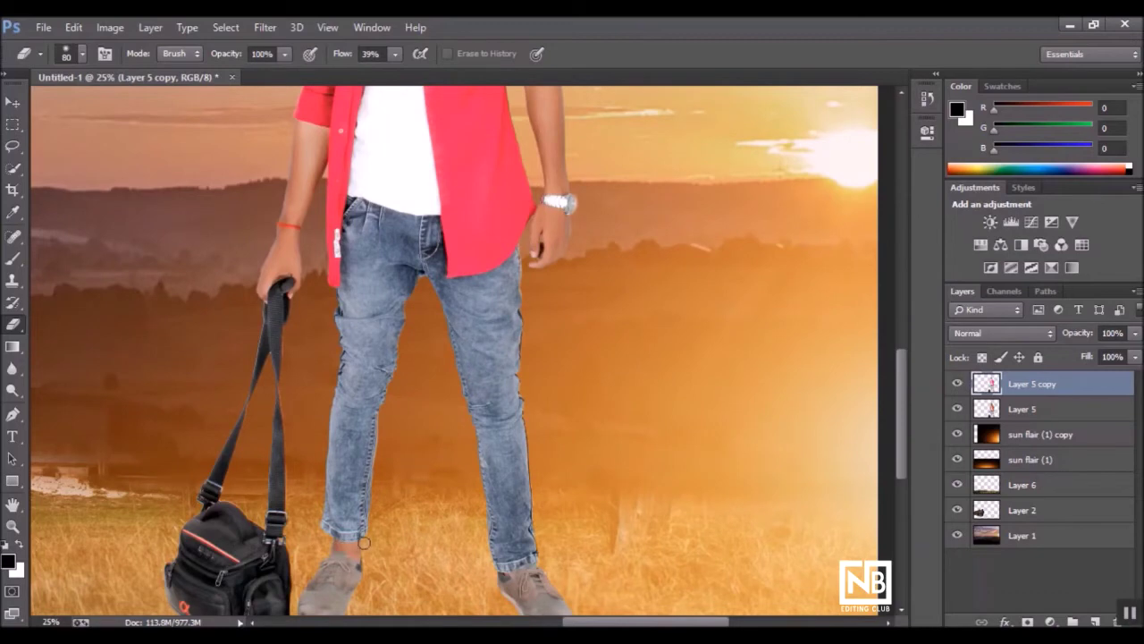
scroll(311, 543, "down", 3)
scroll(311, 543, "up", 1)
scroll(311, 543, "down", 1)
right_click(1028, 384)
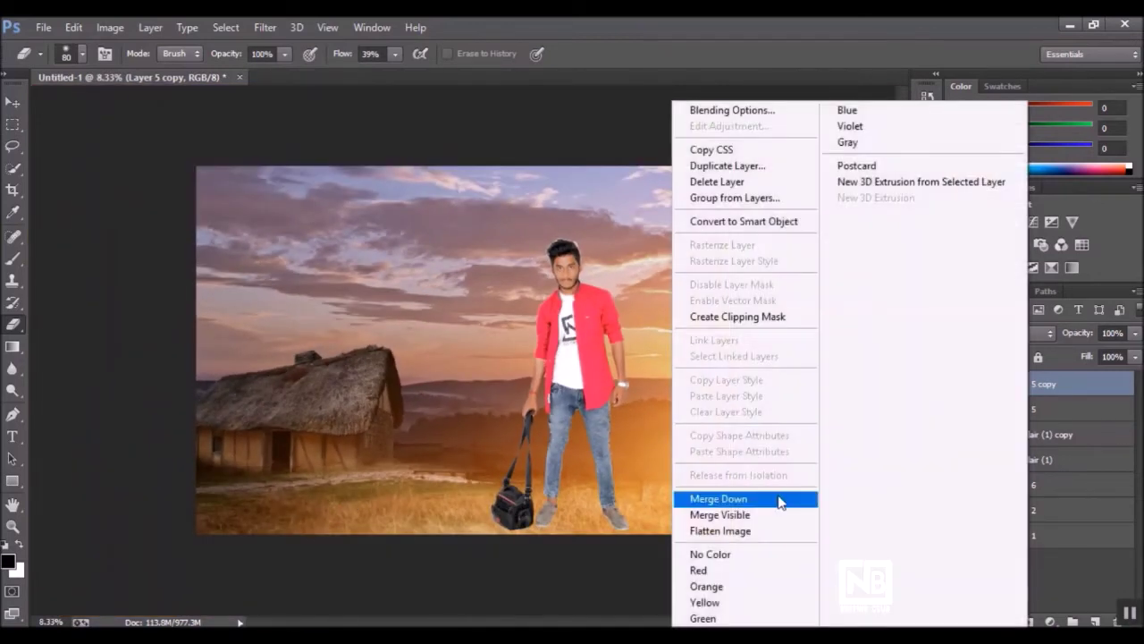
- Merge the Layer 5 copy down into Layer 5 and scroll up to the man's head
left_click(784, 498)
scroll(794, 441, "up", 2)
scroll(764, 452, "up", 1)
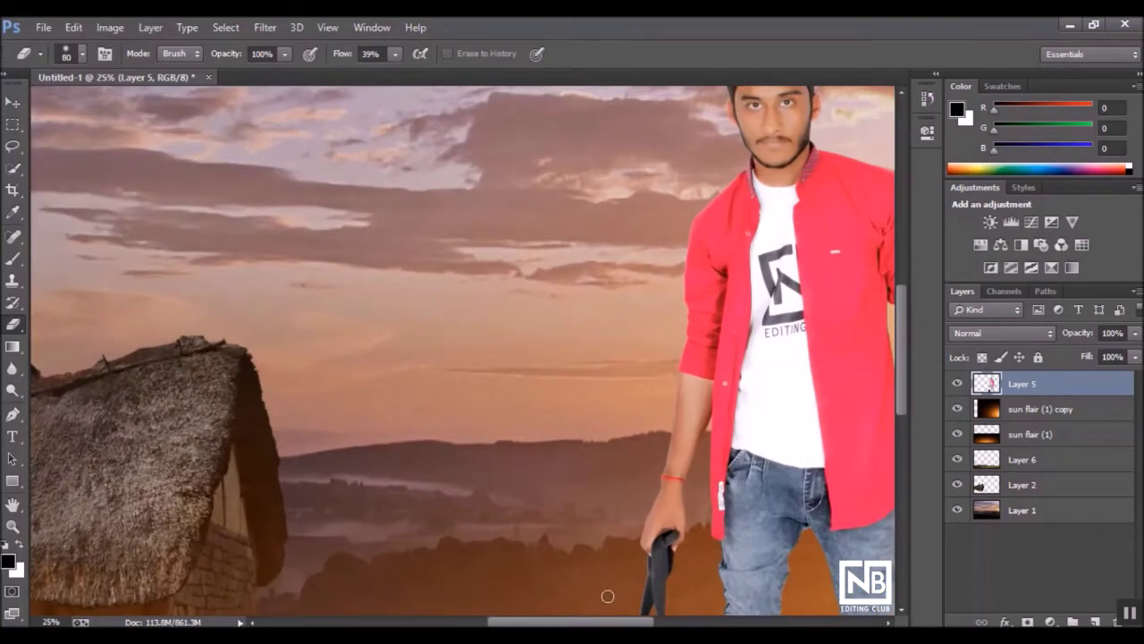
scroll(764, 451, "right", 3)
scroll(360, 457, "up", 2)
scroll(241, 296, "up", 3)
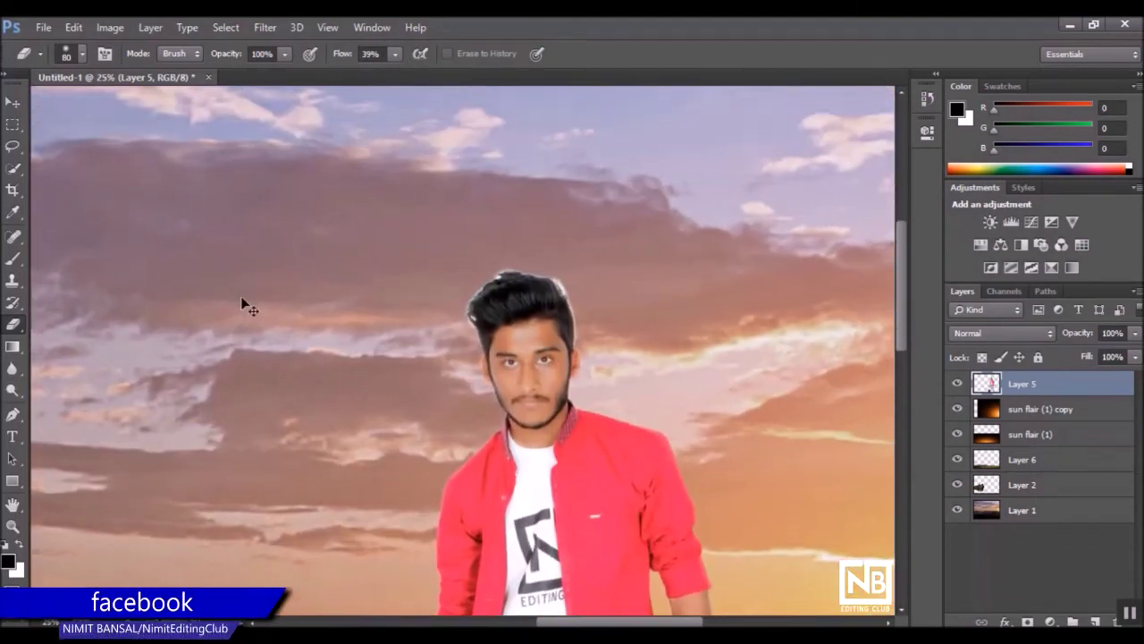
scroll(241, 299, "up", 2)
- Resize the eraser around the hair, then pick the Smudge tool
key("bracketleft")
key("bracketleft")
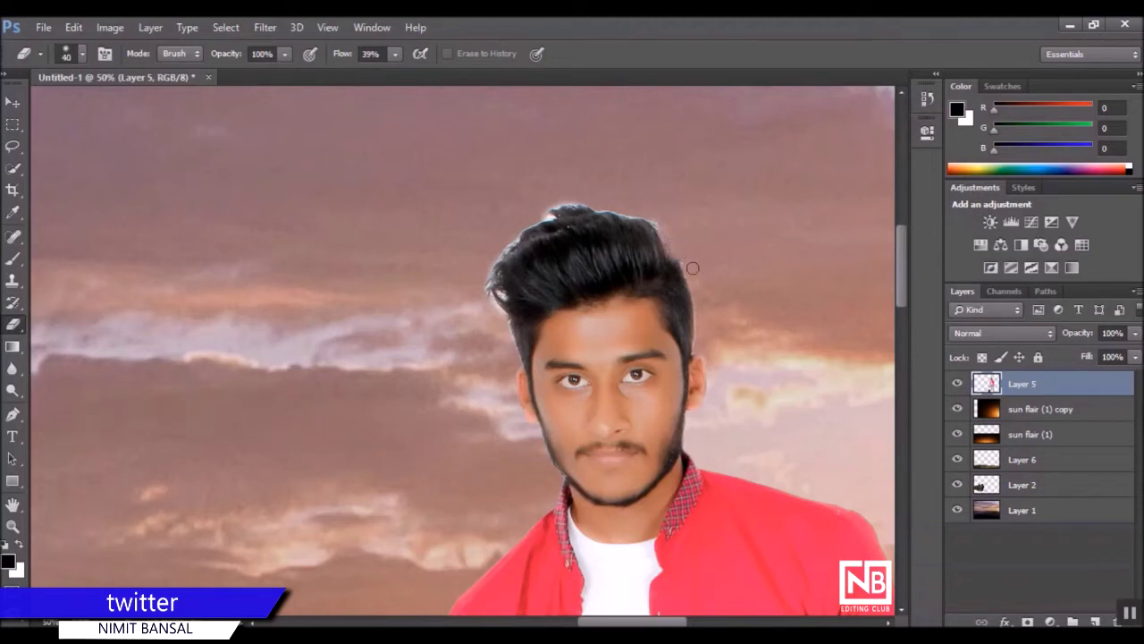
key("bracketright")
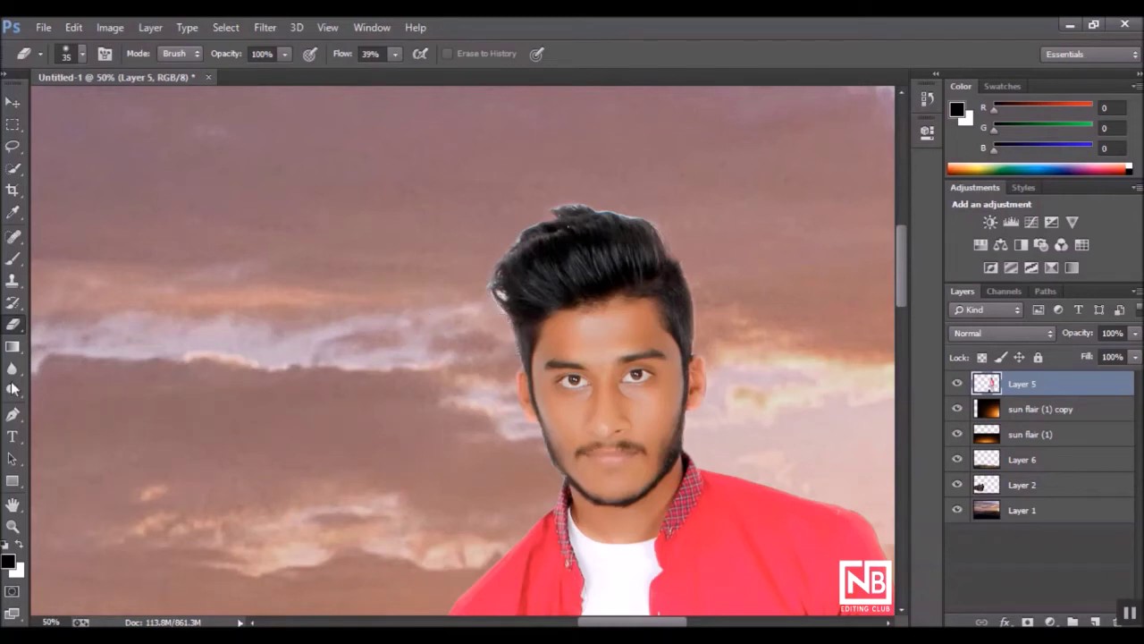
right_click(12, 366)
left_click(56, 402)
- Set the Smudge brush to 46 px and strength 38%, then smudge the top and left of the hair
right_click(421, 351)
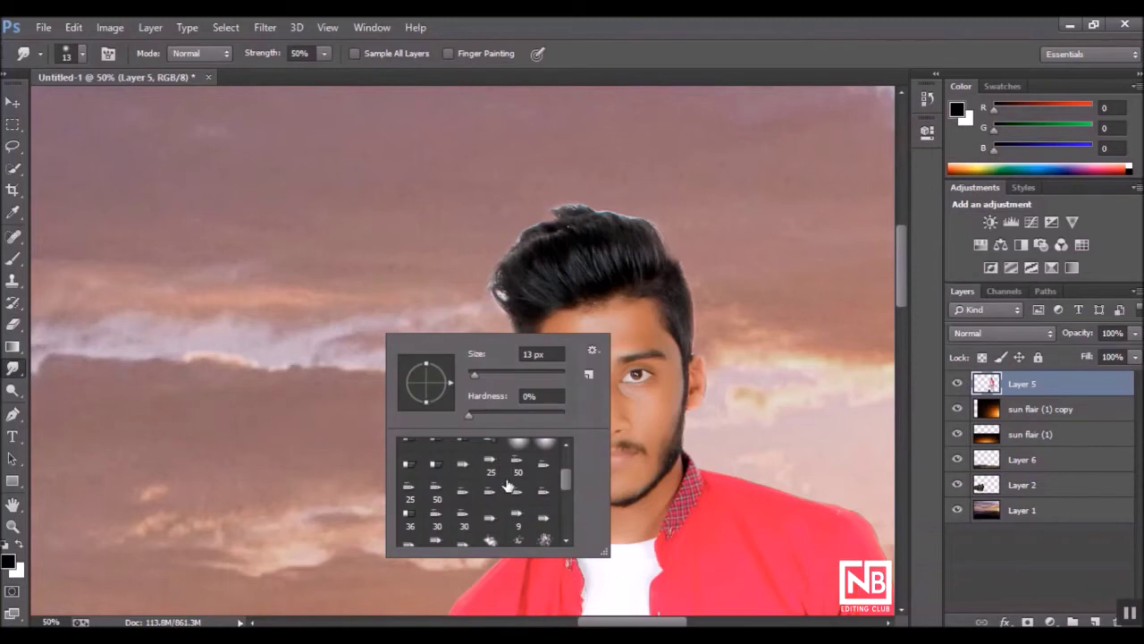
left_click(462, 518)
left_click(323, 66)
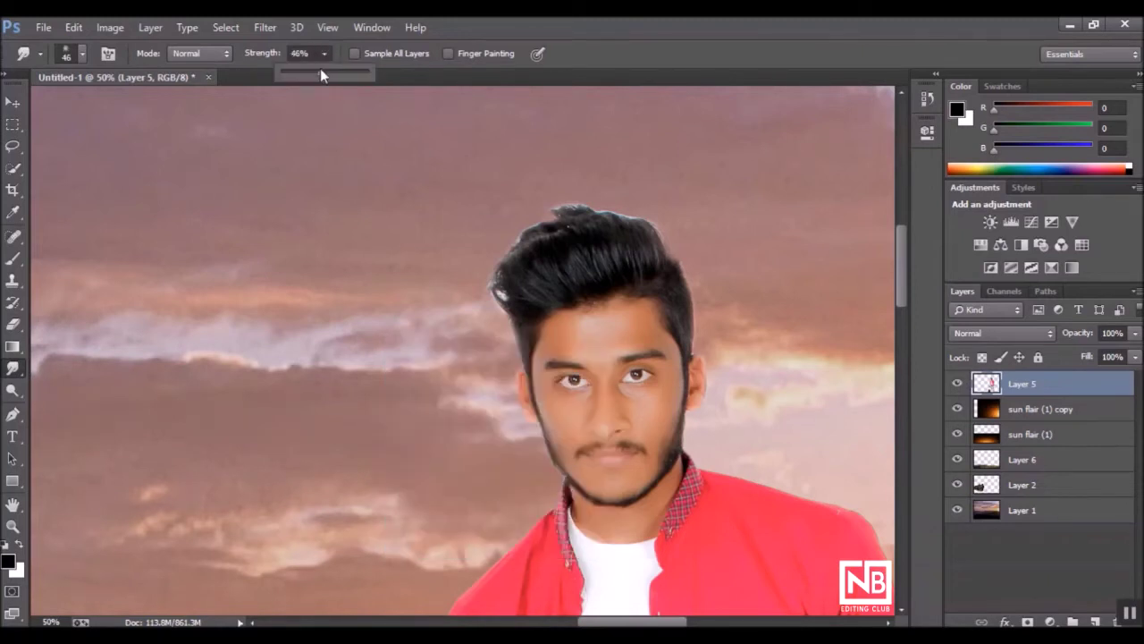
key("bracketright")
key("bracketright")
key("bracketright")
left_click_drag(646, 230, 646, 179)
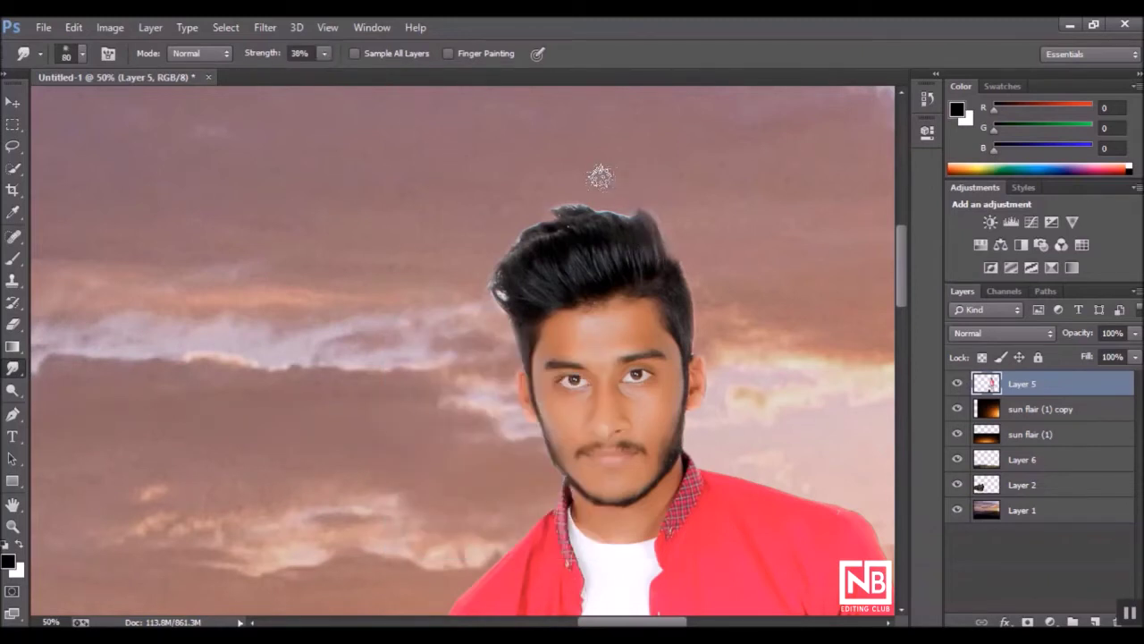
mouse_move(641, 239)
left_mouse_down()
mouse_move(613, 187)
mouse_move(593, 189)
mouse_move(617, 240)
mouse_move(563, 192)
mouse_move(613, 218)
mouse_move(613, 205)
mouse_move(613, 247)
mouse_move(604, 217)
mouse_move(537, 243)
mouse_move(504, 224)
mouse_move(545, 238)
mouse_move(506, 268)
mouse_move(480, 258)
mouse_move(522, 307)
left_mouse_up()
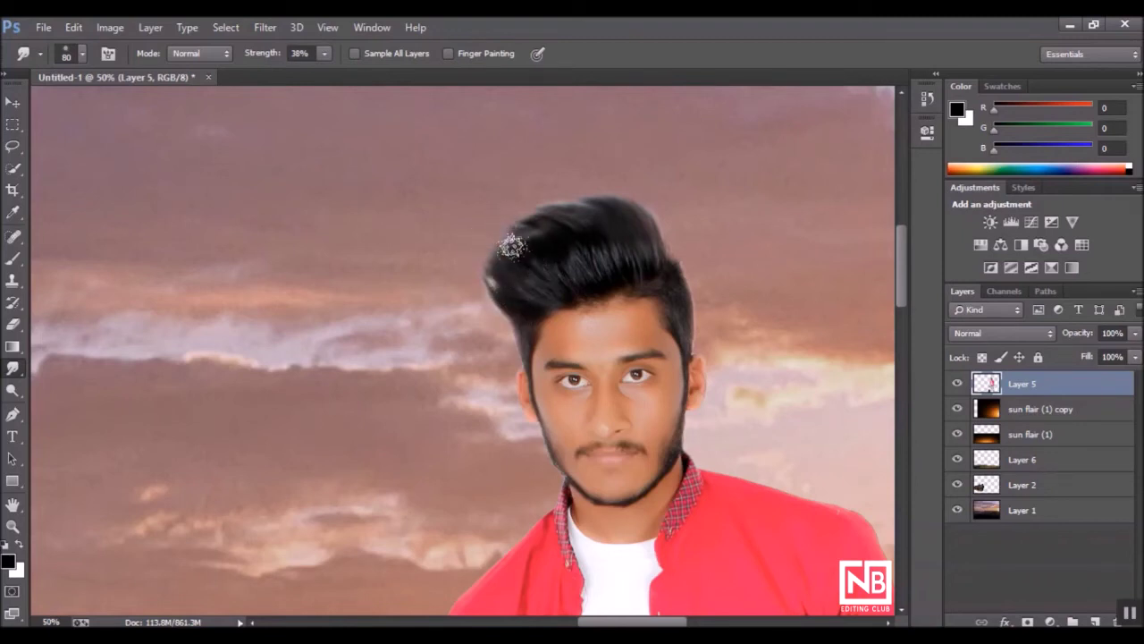
mouse_move(513, 268)
left_mouse_down()
mouse_move(638, 265)
mouse_move(621, 245)
mouse_move(573, 286)
left_mouse_up()
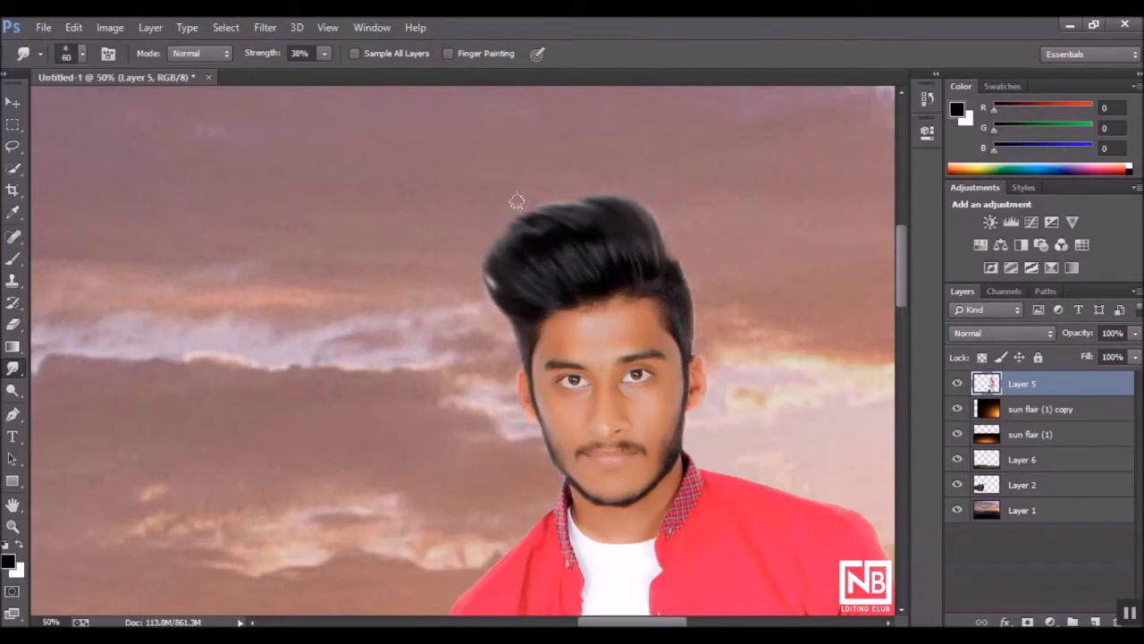
- Smooth the hair's right edge with a larger smudge brush and review the whole composite
key("bracketright")
key("bracketright")
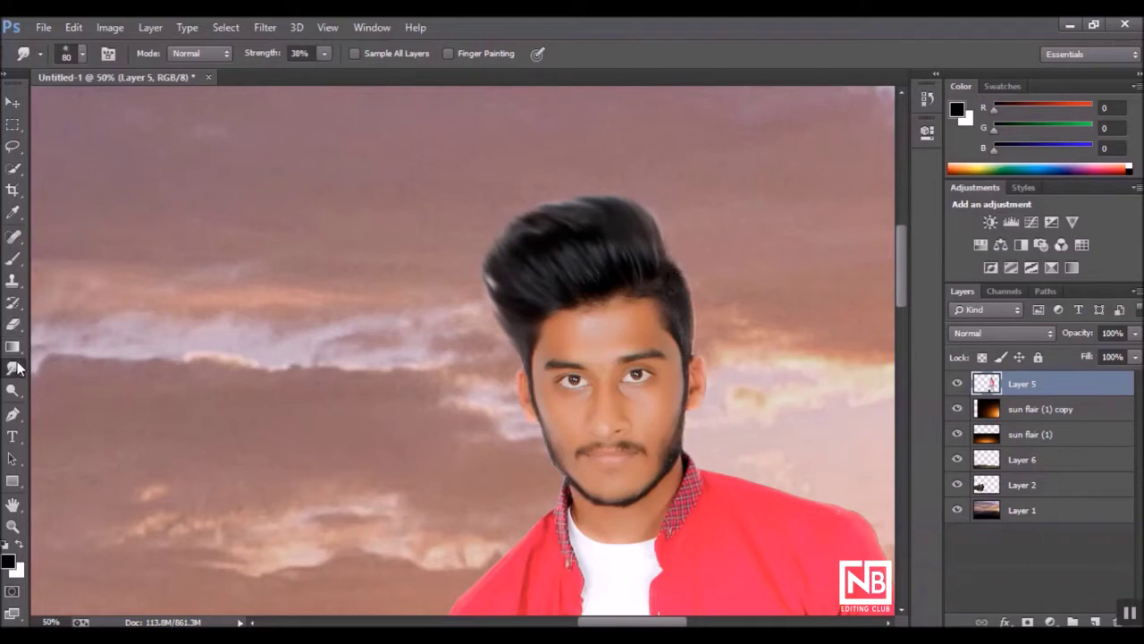
right_click(588, 236)
key("Escape")
mouse_move(687, 258)
left_mouse_down()
mouse_move(699, 334)
mouse_move(704, 281)
left_mouse_up()
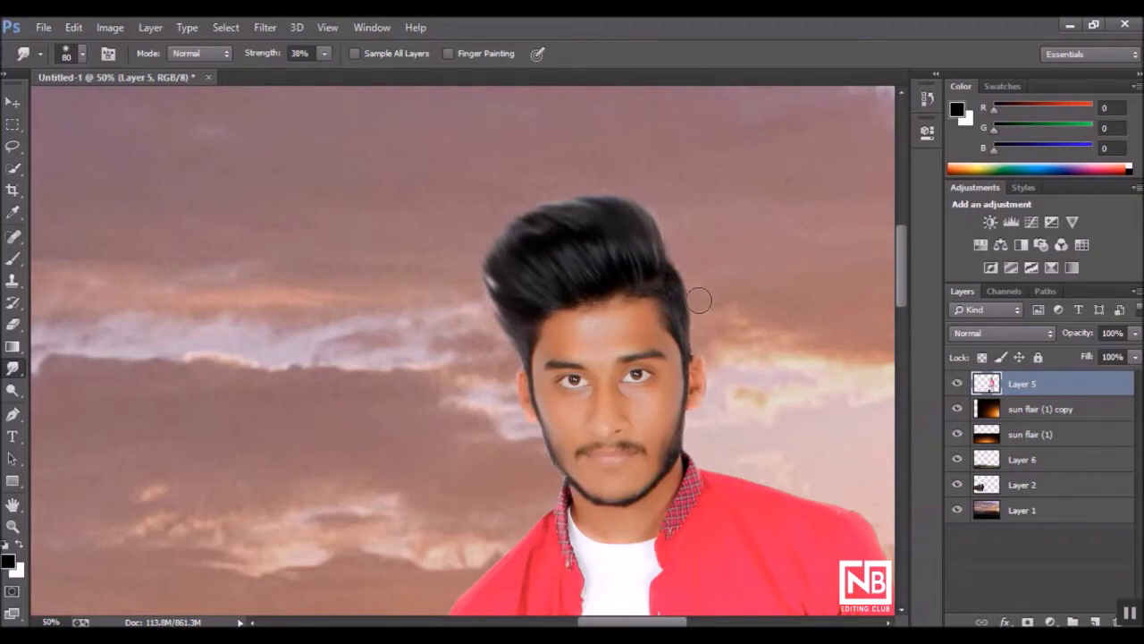
key("ctrl+minus")
key("ctrl+minus")
key("ctrl+minus")
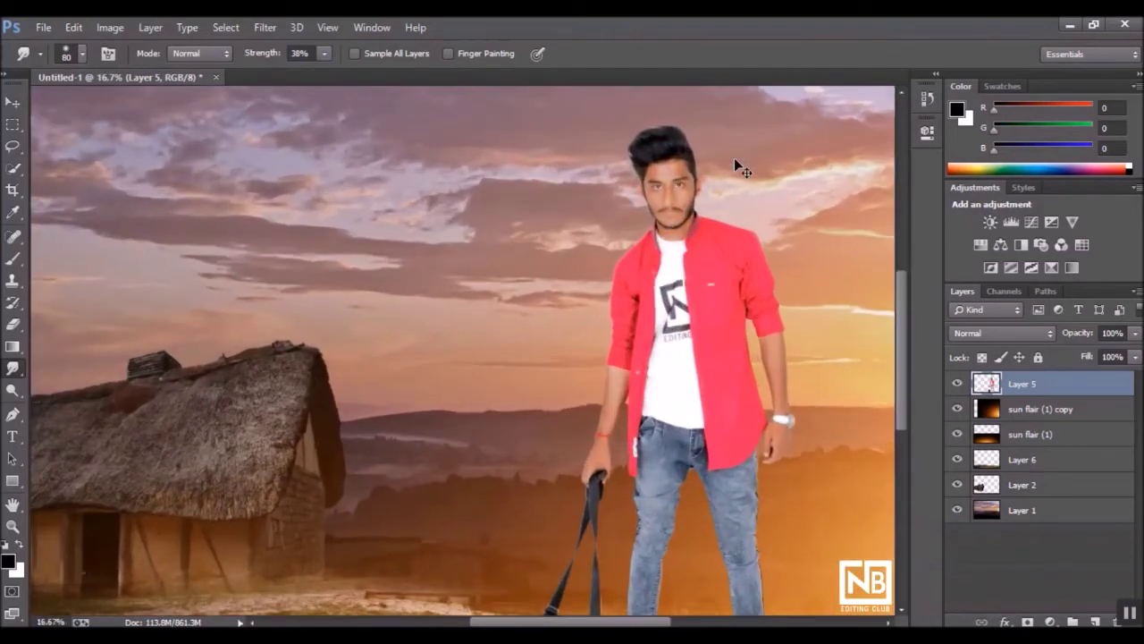
key("ctrl+plus")
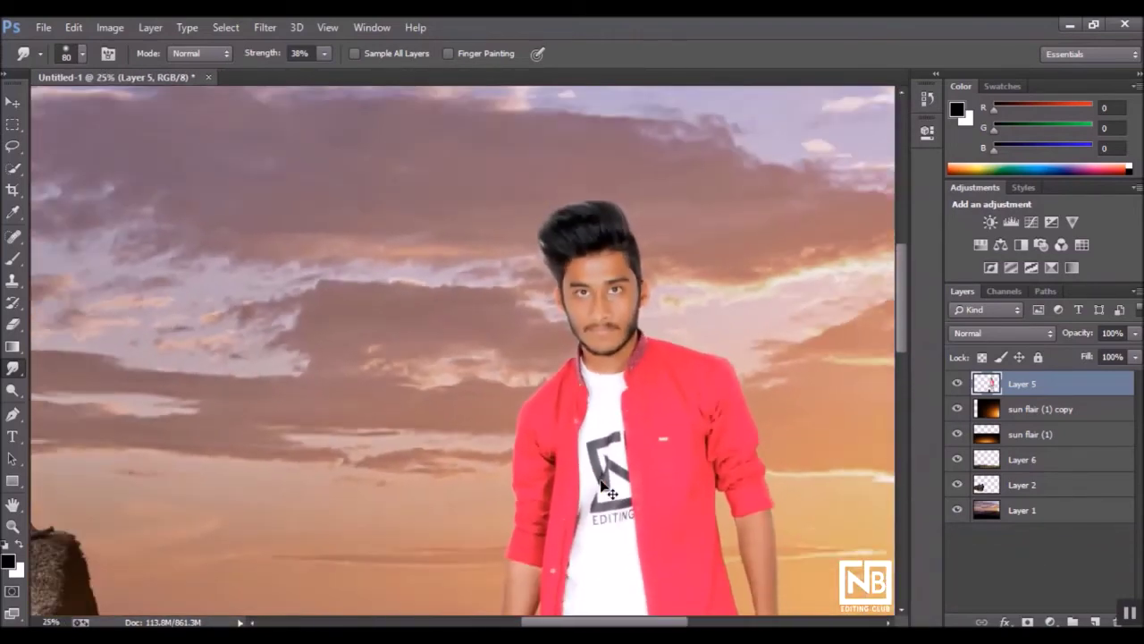
key("ctrl+minus")
key("ctrl+minus")
key("ctrl+minus")
left_click(264, 27)
- Grade the man's Layer 5 in Camera Raw with Exposure +0.35, Contrast +7 and brighter Oranges luminance
key("Escape")
key("ctrl+shift+a")
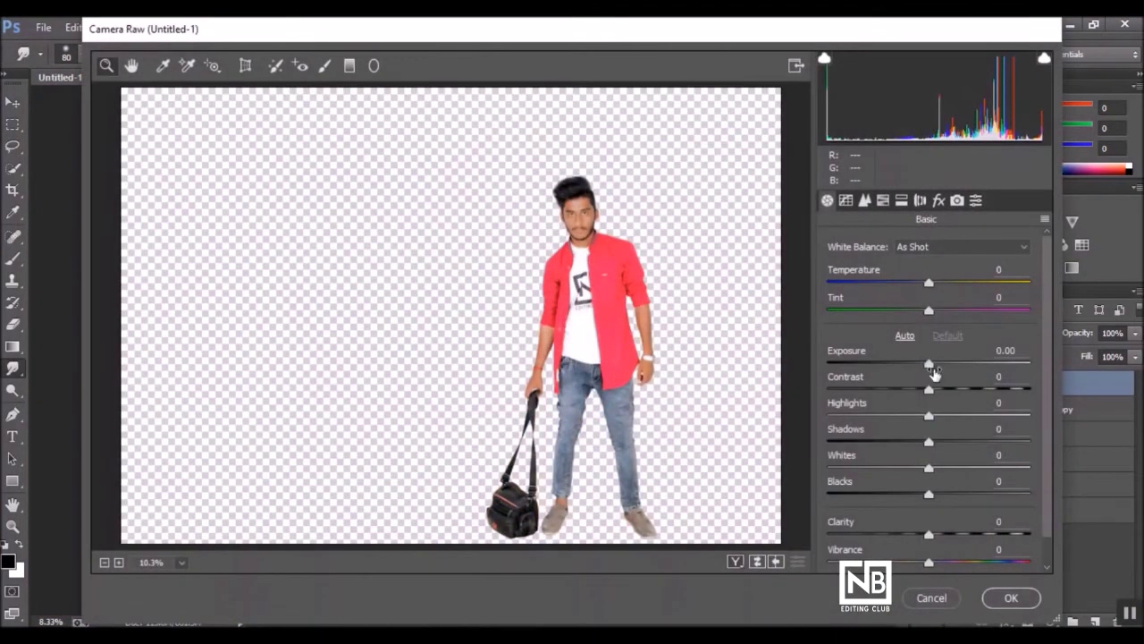
mouse_move(931, 366)
left_mouse_down()
mouse_move(935, 388)
mouse_move(947, 364)
mouse_move(936, 364)
left_mouse_up()
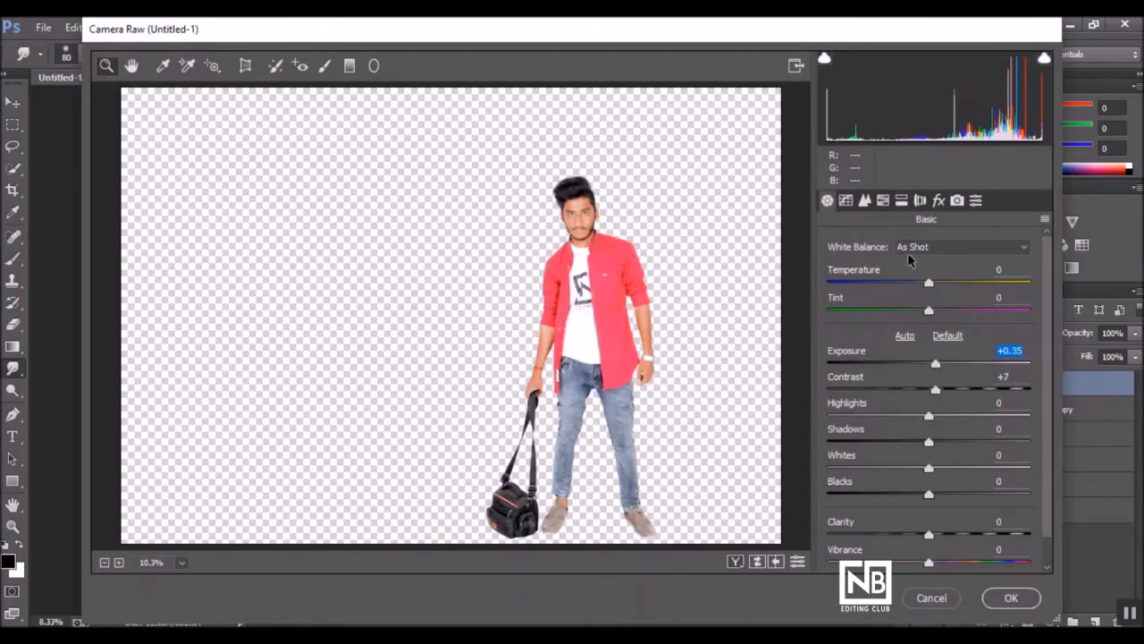
left_click(899, 200)
left_click(882, 202)
left_click_drag(934, 350, 946, 350)
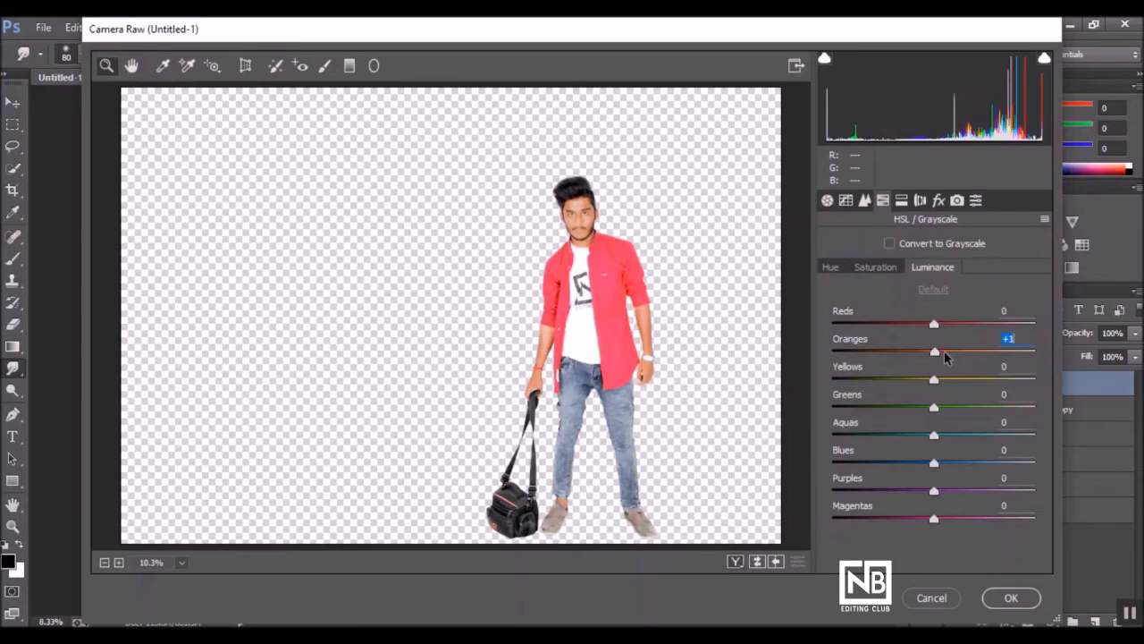
left_click(1011, 597)
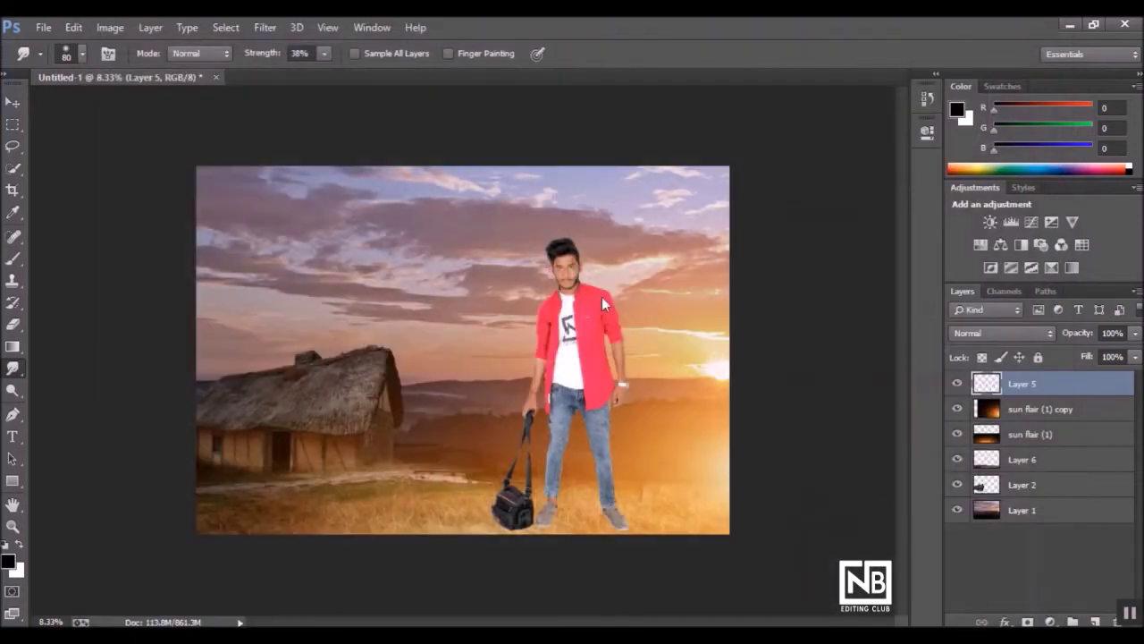
key("ctrl+plus")
key("ctrl+plus")
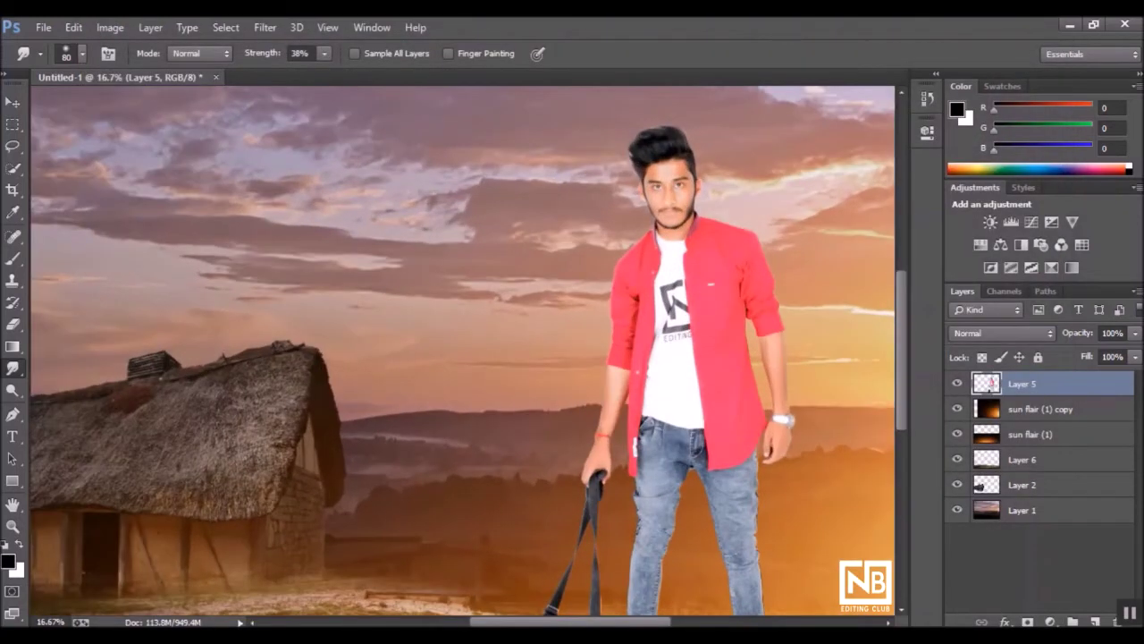
- Zoom in closely on the man's face and switch to the Smudge tool
key("ctrl+plus")
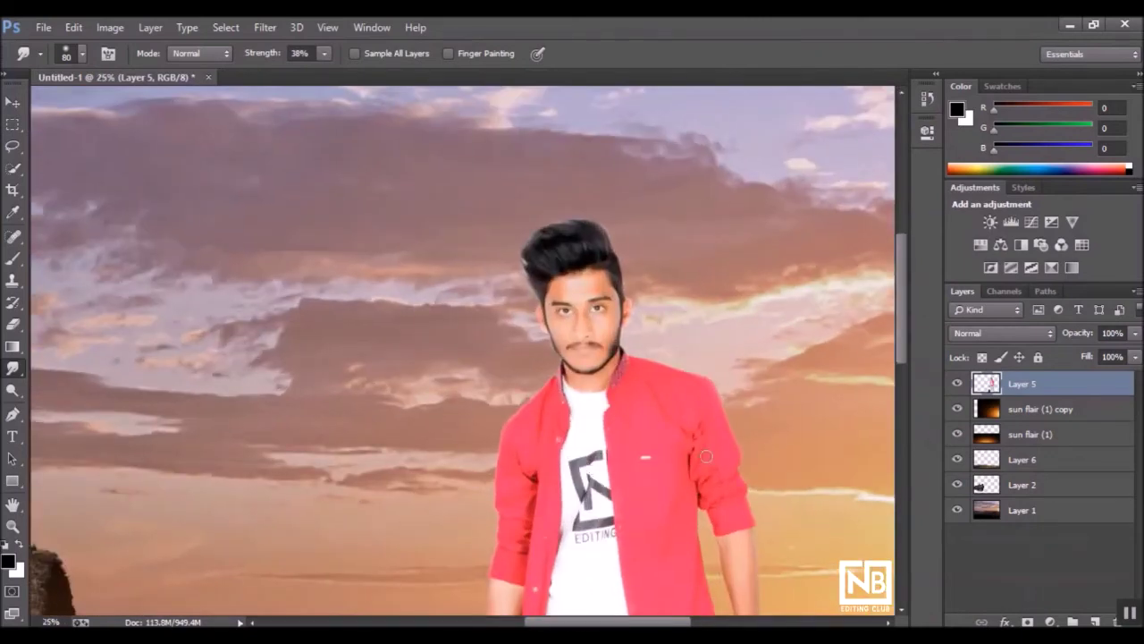
key("ctrl+plus")
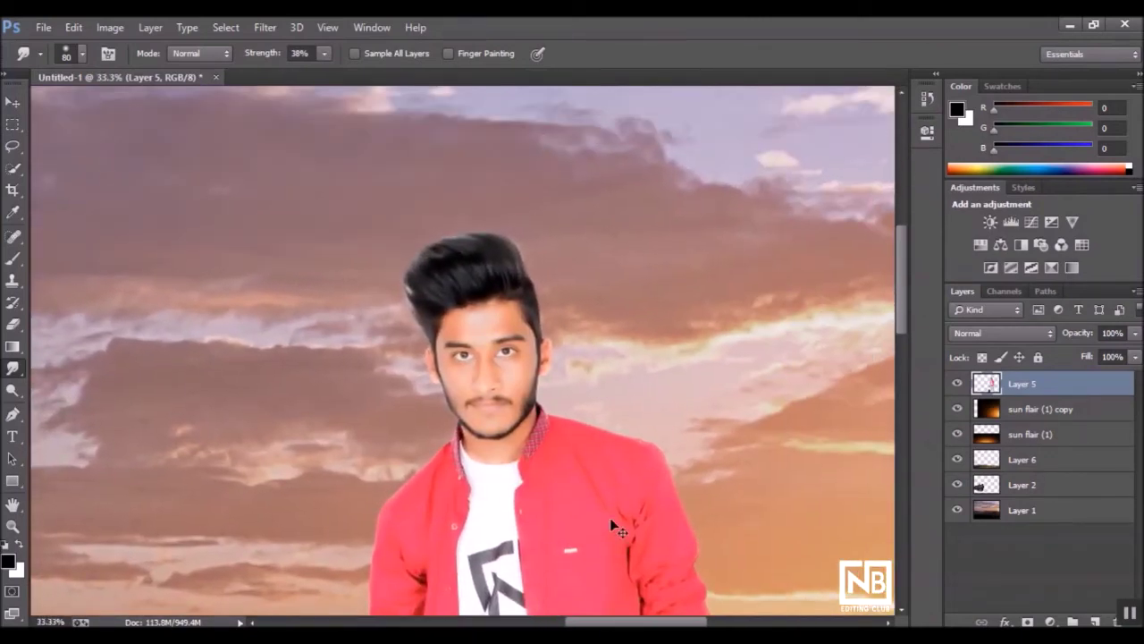
key("ctrl+plus")
left_click(13, 324)
scroll(232, 348, "down", 2)
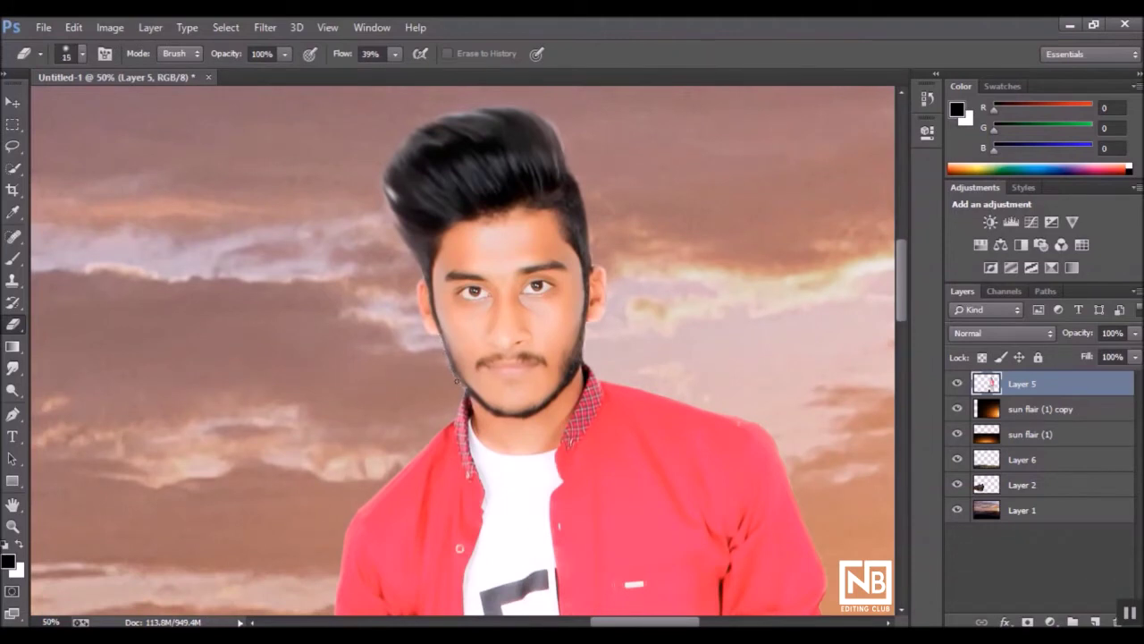
left_click(12, 367)
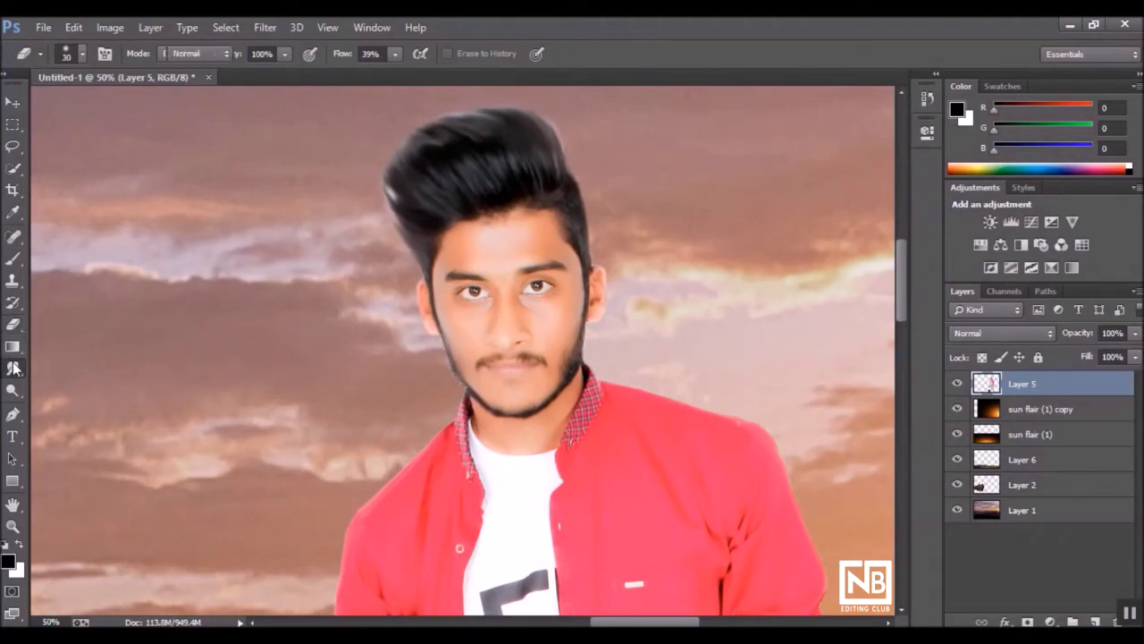
- Give the Smudge tool a hard round brush, shrunk to 25 px at 18% strength
right_click(534, 389)
scroll(535, 393, "down", 3)
scroll(534, 395, "down", 2)
left_click(503, 411)
left_click(325, 53)
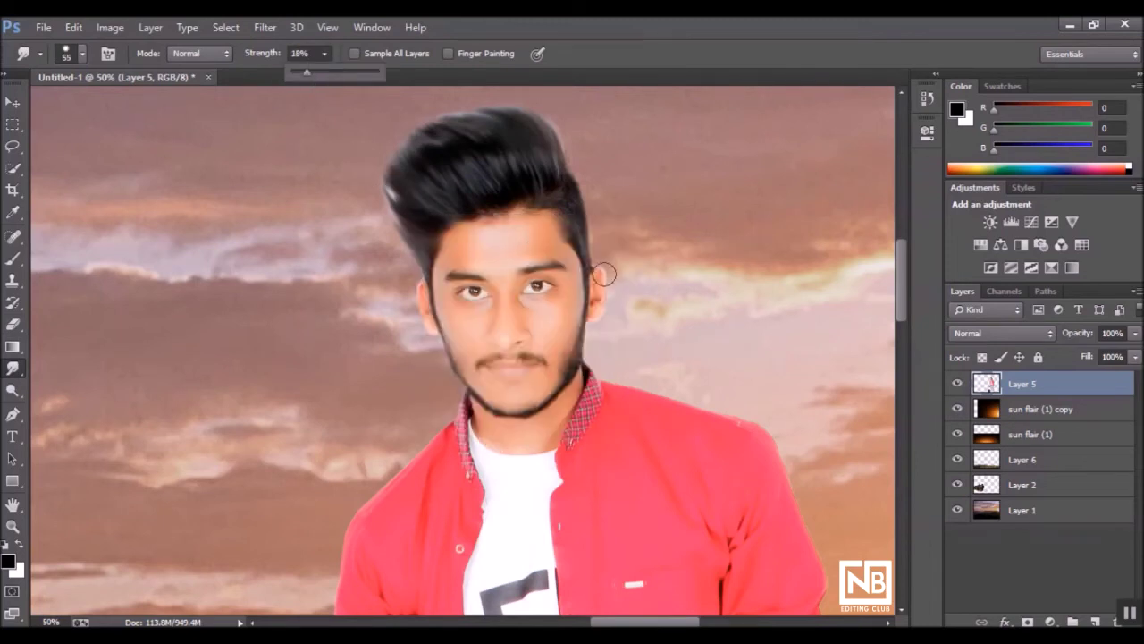
left_click(518, 227)
key("bracketleft")
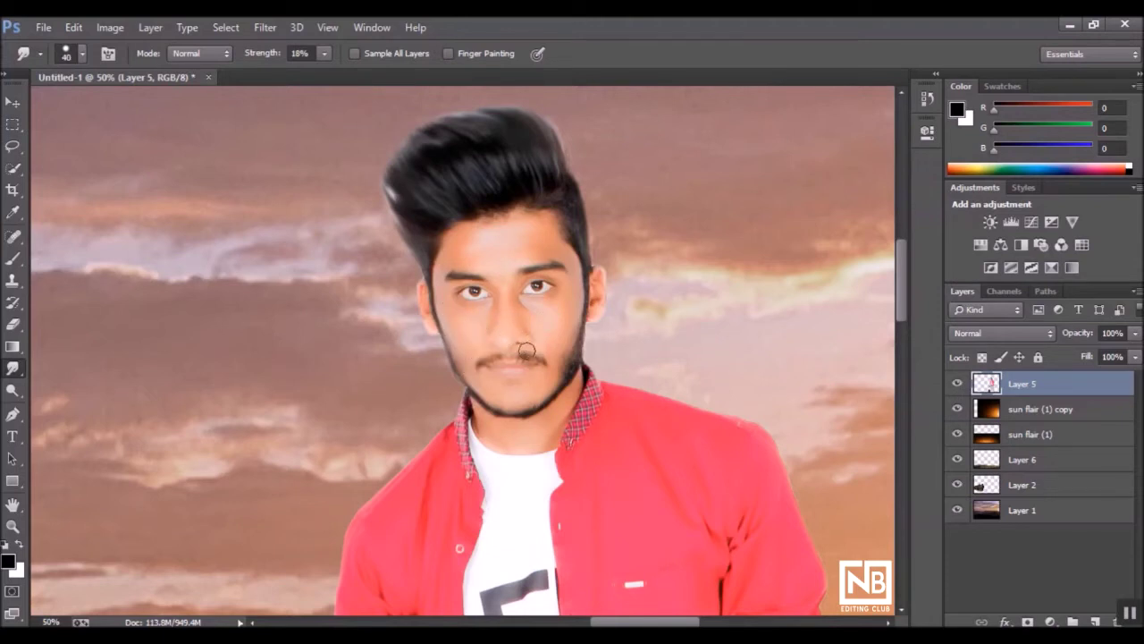
- Zoom closer on the face and reselect the Smudge tool
key("ctrl+plus")
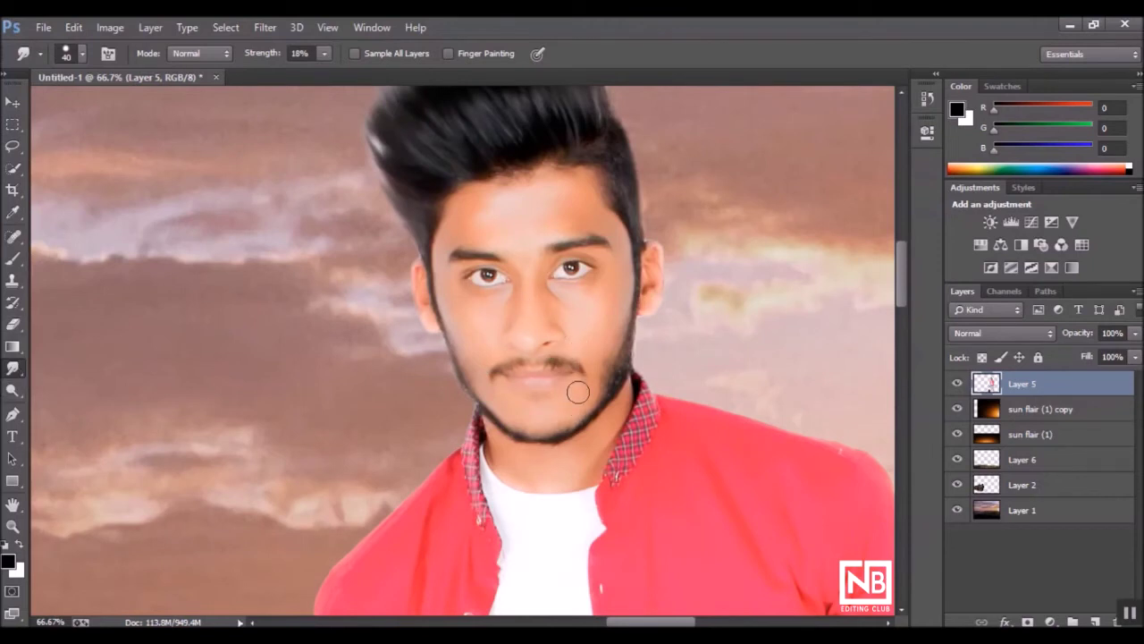
key("p")
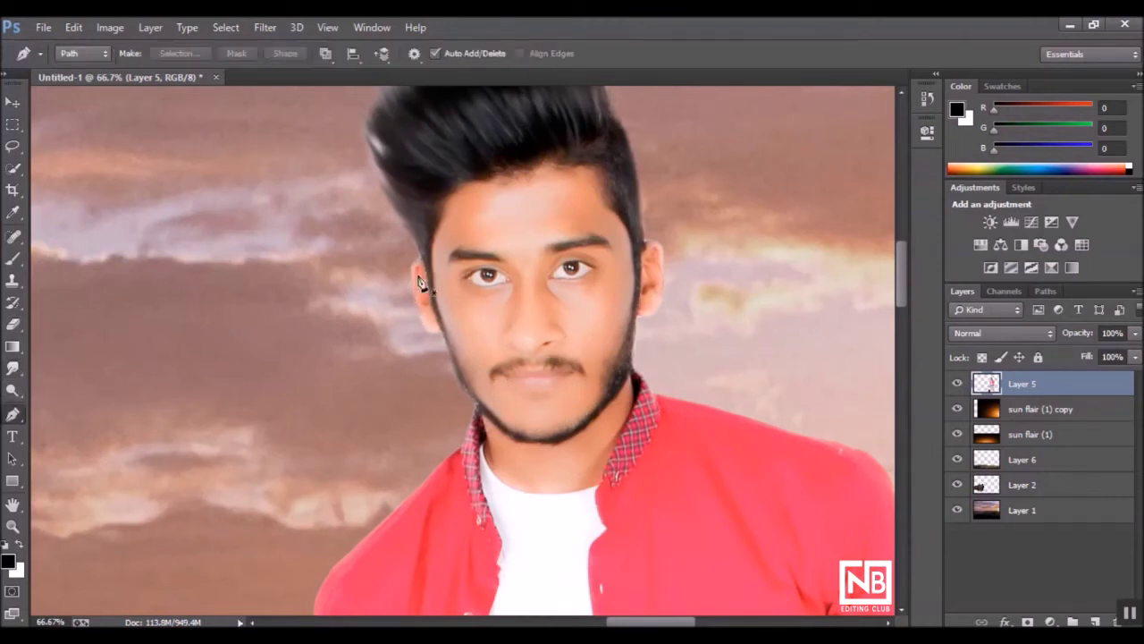
left_click(12, 346)
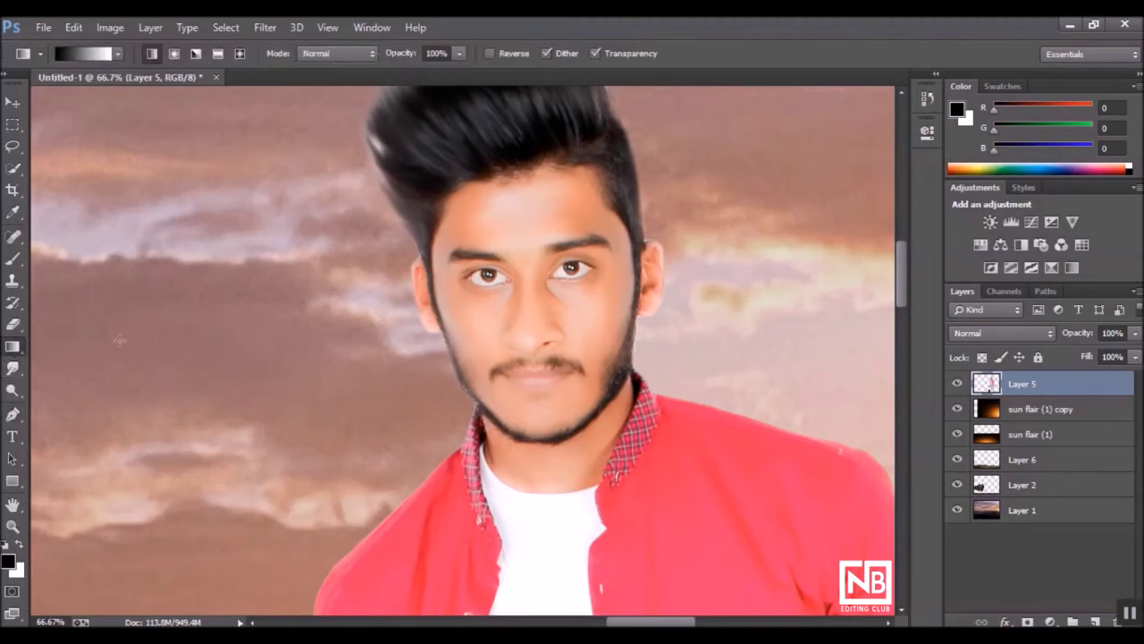
left_click(13, 368)
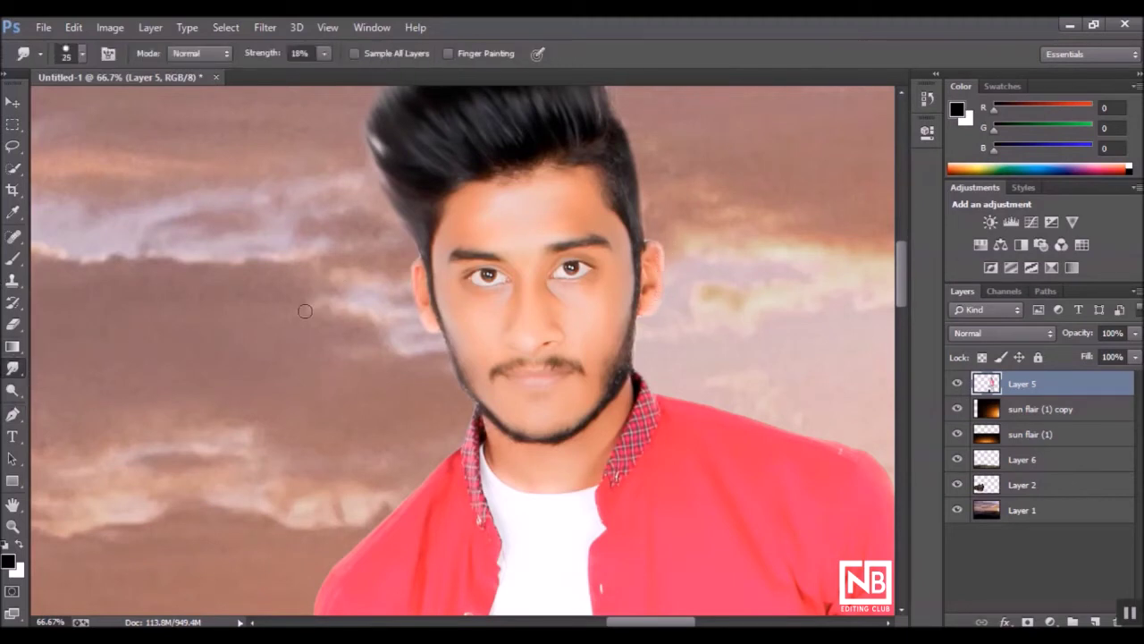
scroll(475, 313, "down", 2)
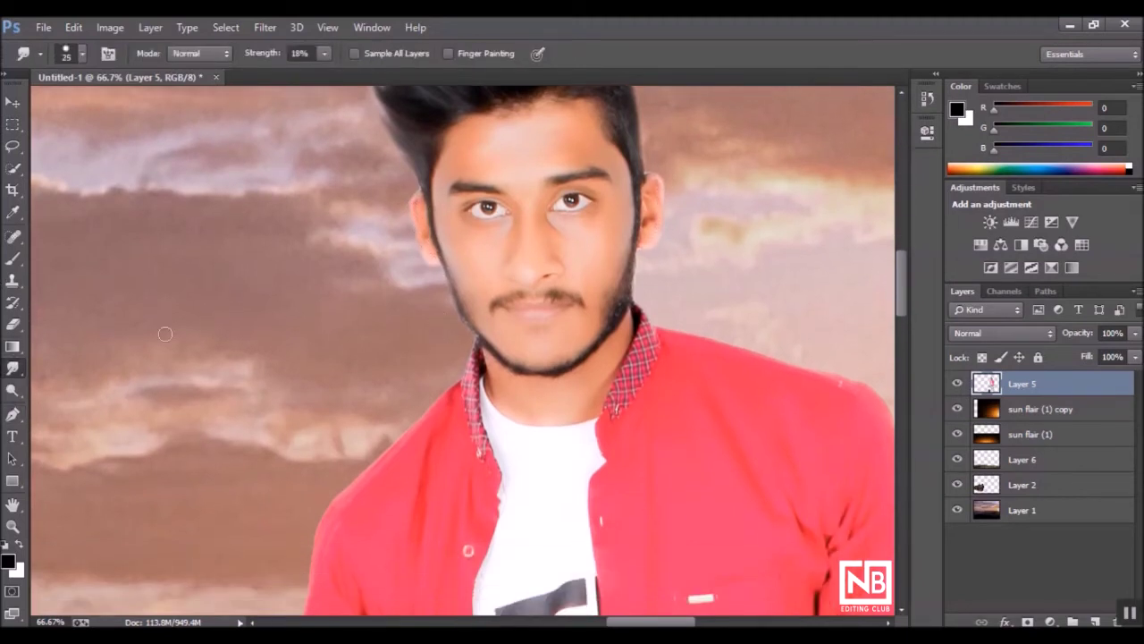
- Enlarge the smudge brush and smooth the edge of the man's upper arm
left_click(13, 323)
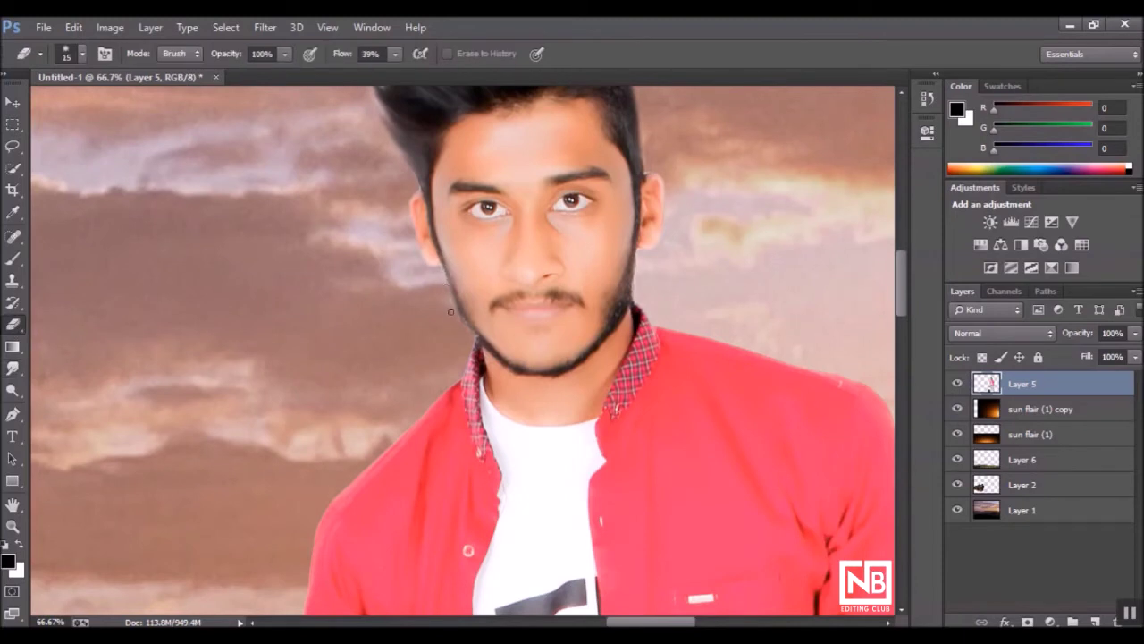
left_click(13, 366)
scroll(45, 365, "down", 3)
scroll(133, 345, "down", 5)
scroll(137, 345, "down", 5)
scroll(268, 286, "down", 4)
key("bracketright")
key("bracketright")
key("bracketright")
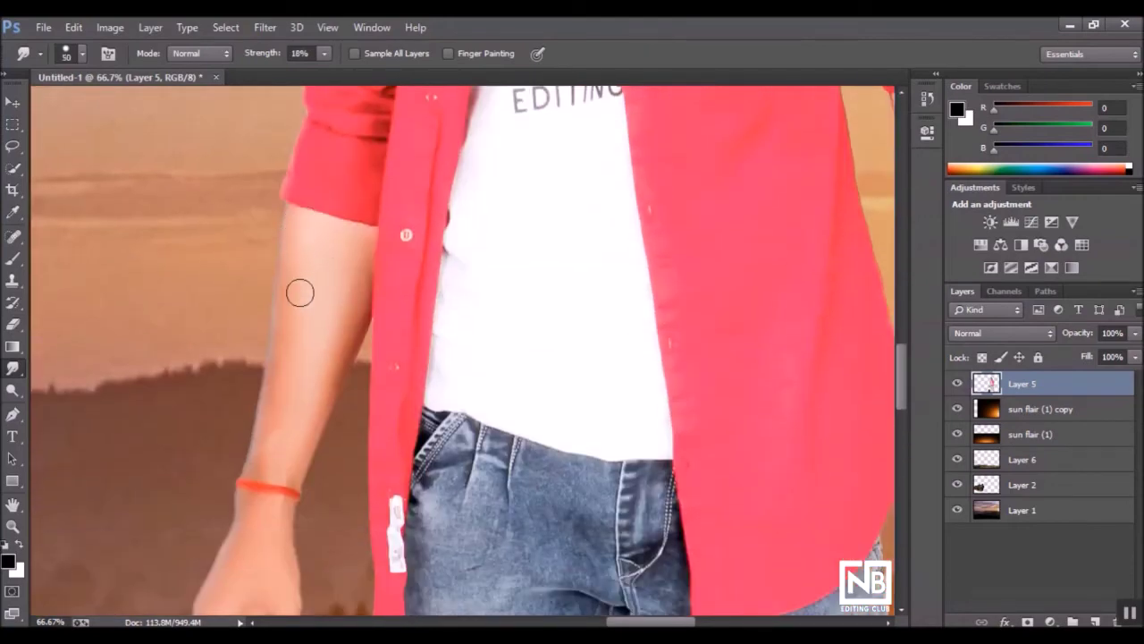
mouse_move(349, 236)
left_mouse_down()
mouse_move(352, 312)
mouse_move(348, 295)
mouse_move(339, 300)
left_mouse_up()
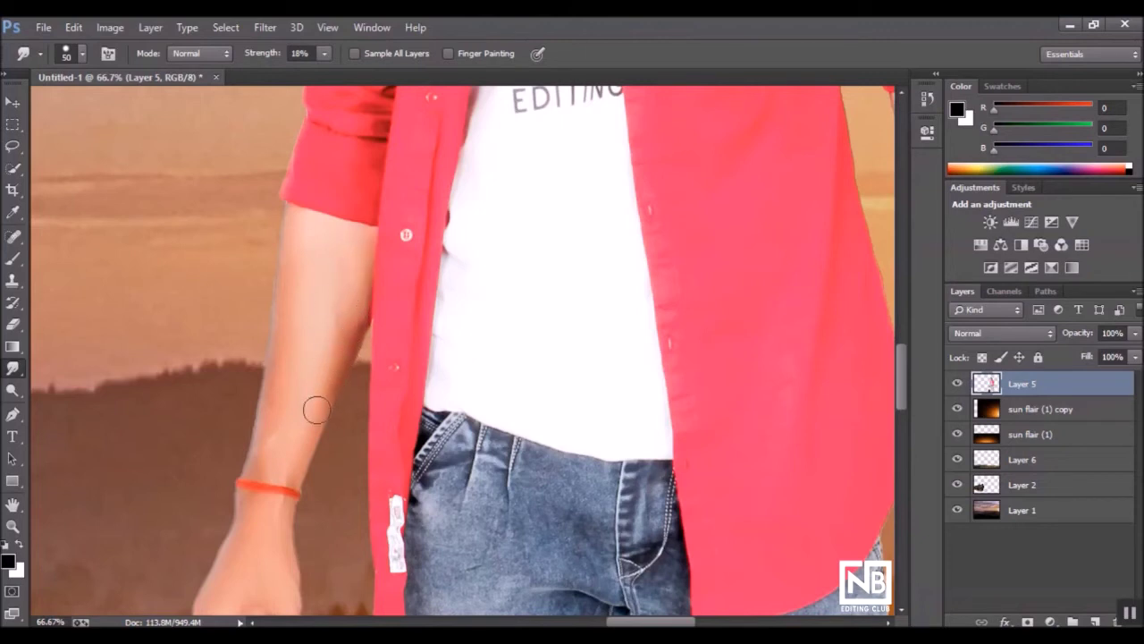
- Work down along the forearm and wrist, ending back on the Smudge tool
scroll(298, 245, "down", 2)
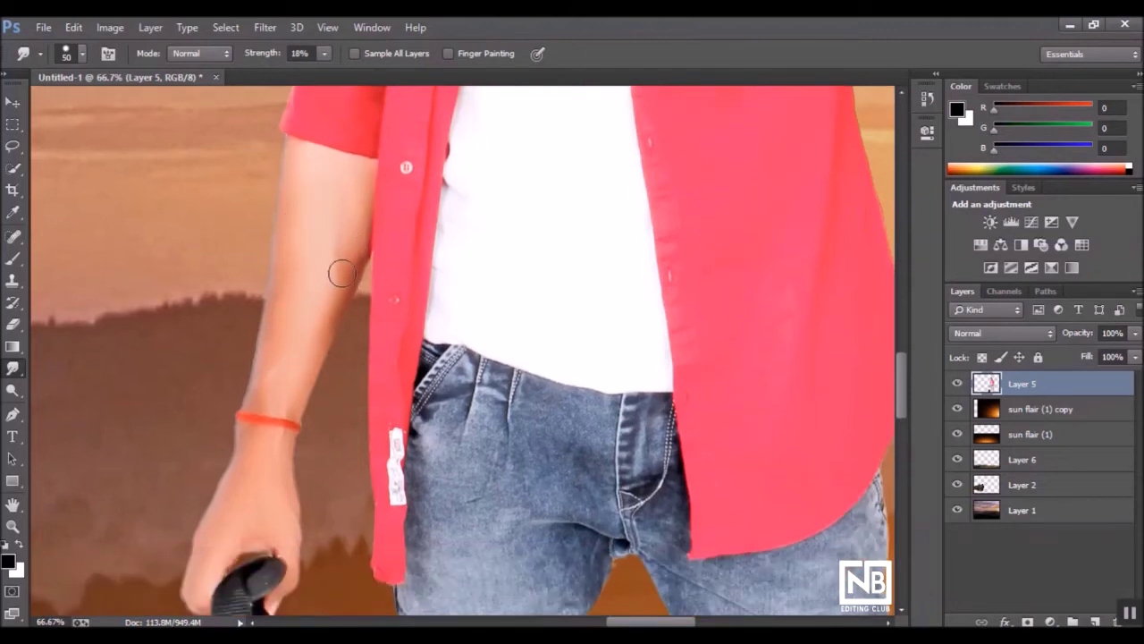
scroll(260, 393, "down", 2)
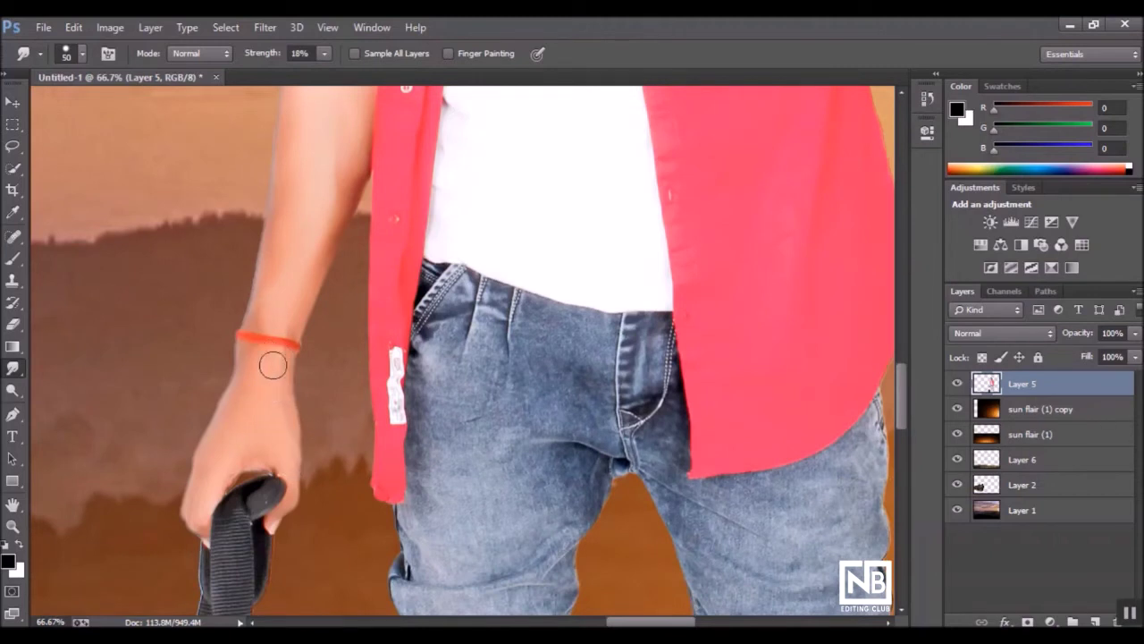
scroll(244, 402, "down", 2)
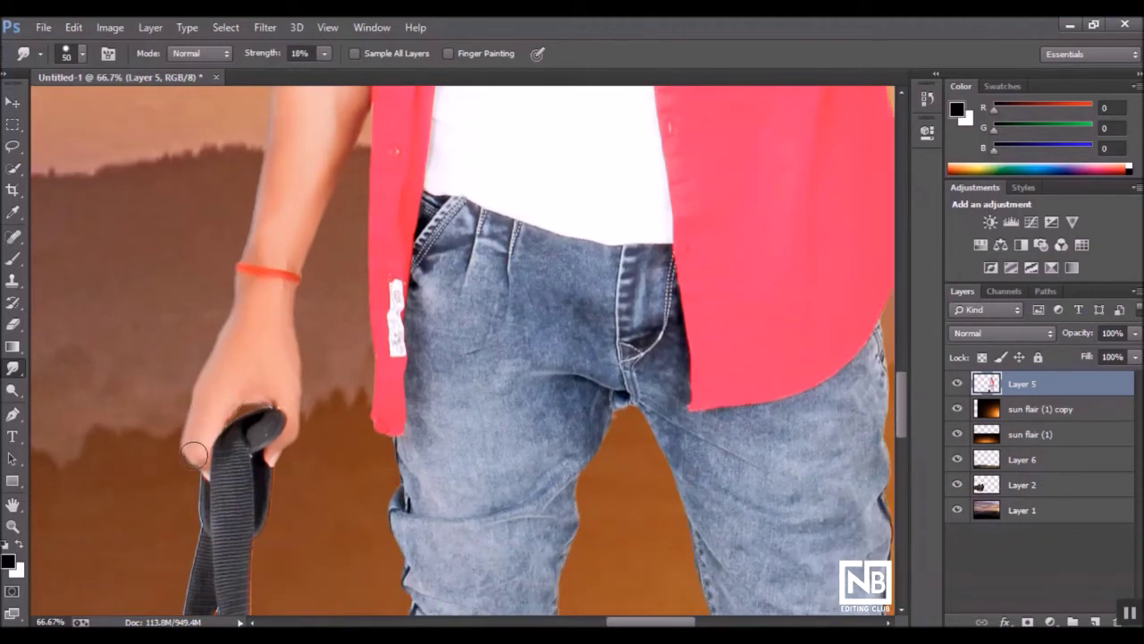
scroll(337, 568, "down", 1)
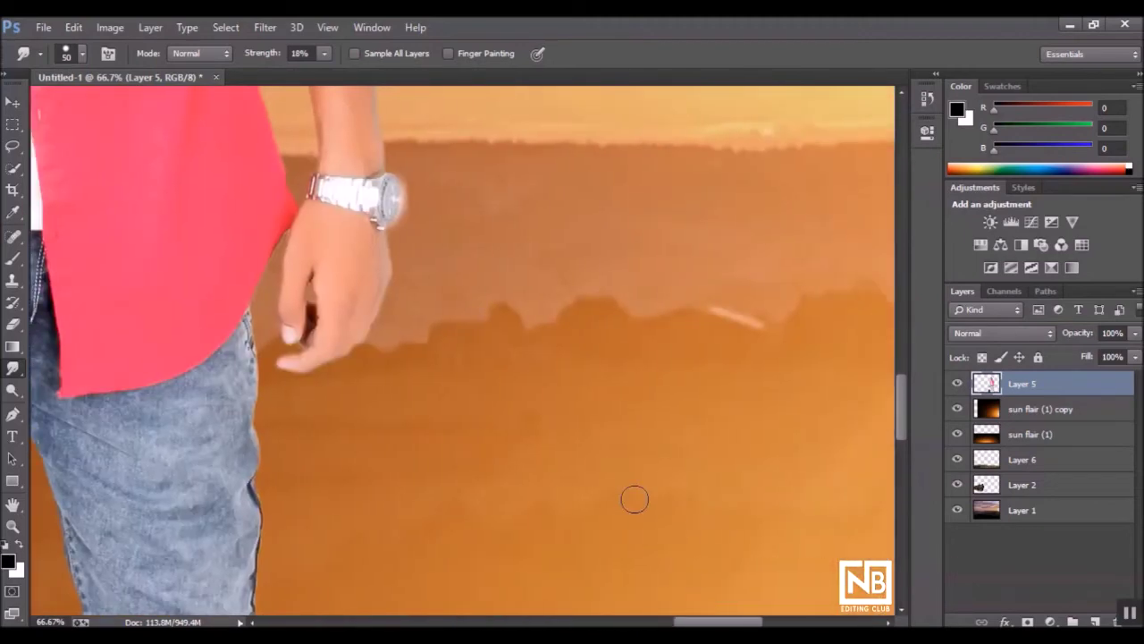
scroll(276, 179, "up", 4)
scroll(283, 169, "up", 4)
left_click(13, 303)
left_click(13, 325)
scroll(401, 499, "down", 2)
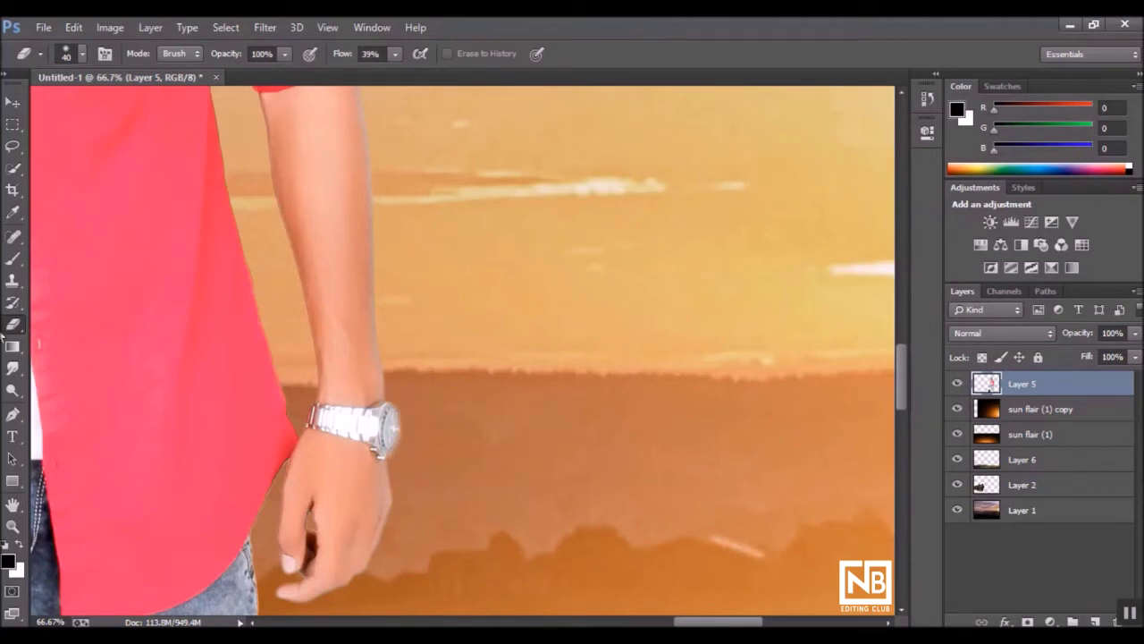
left_click(13, 368)
scroll(84, 306, "up", 4)
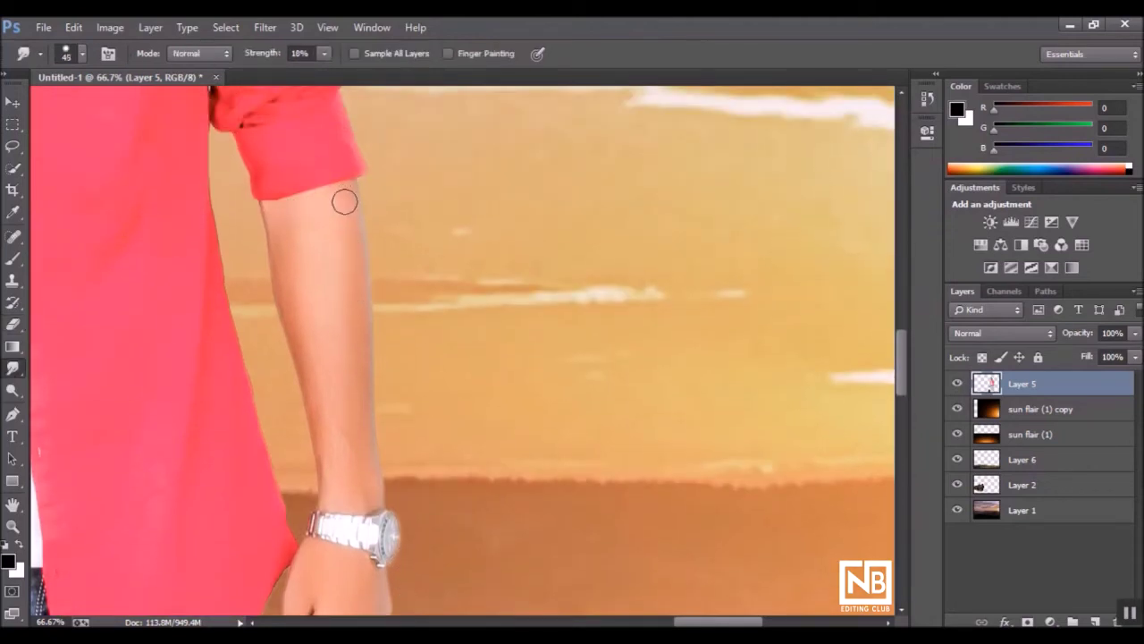
- Set smudge strength to 18% and zoom out to show the whole composite
key("1")
key("8")
scroll(335, 434, "down", 2)
scroll(349, 438, "down", 3)
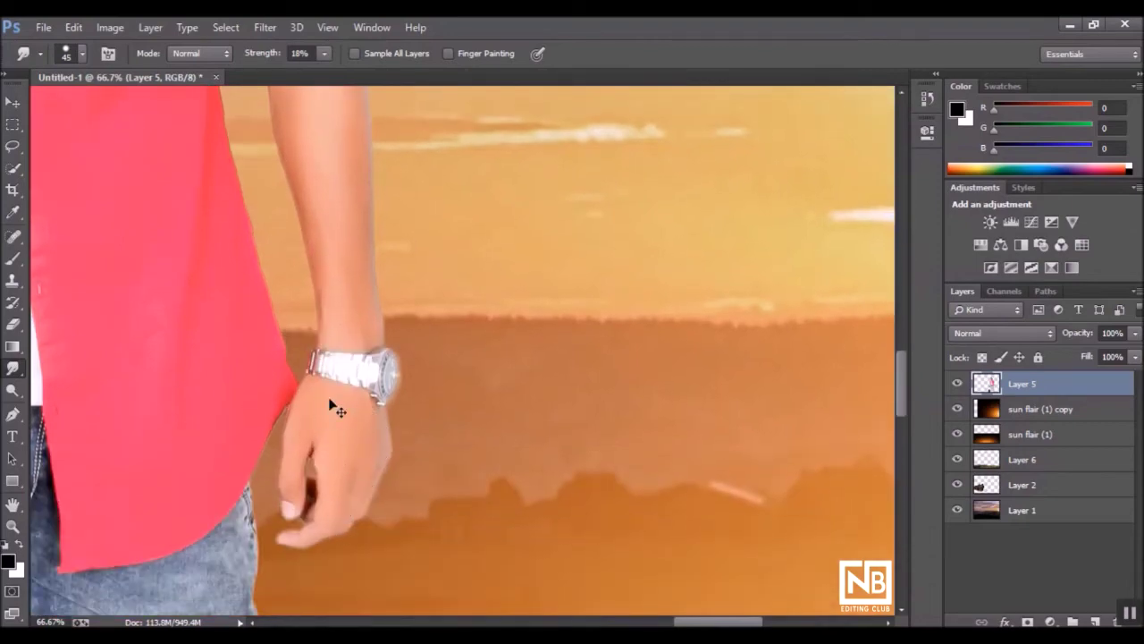
key("ctrl+minus")
key("ctrl+minus")
key("ctrl+minus")
key("ctrl+minus")
key("ctrl+minus")
key("ctrl+minus")
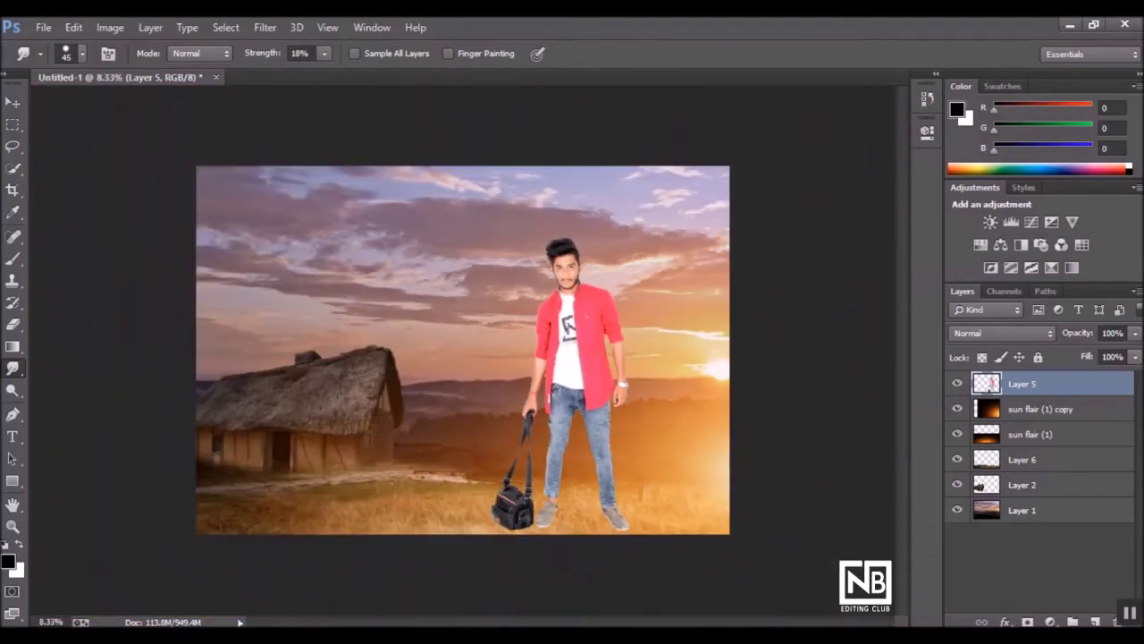
- Move the sun flair (1) copy upward and enlarge it to about 115%
left_click(1032, 409)
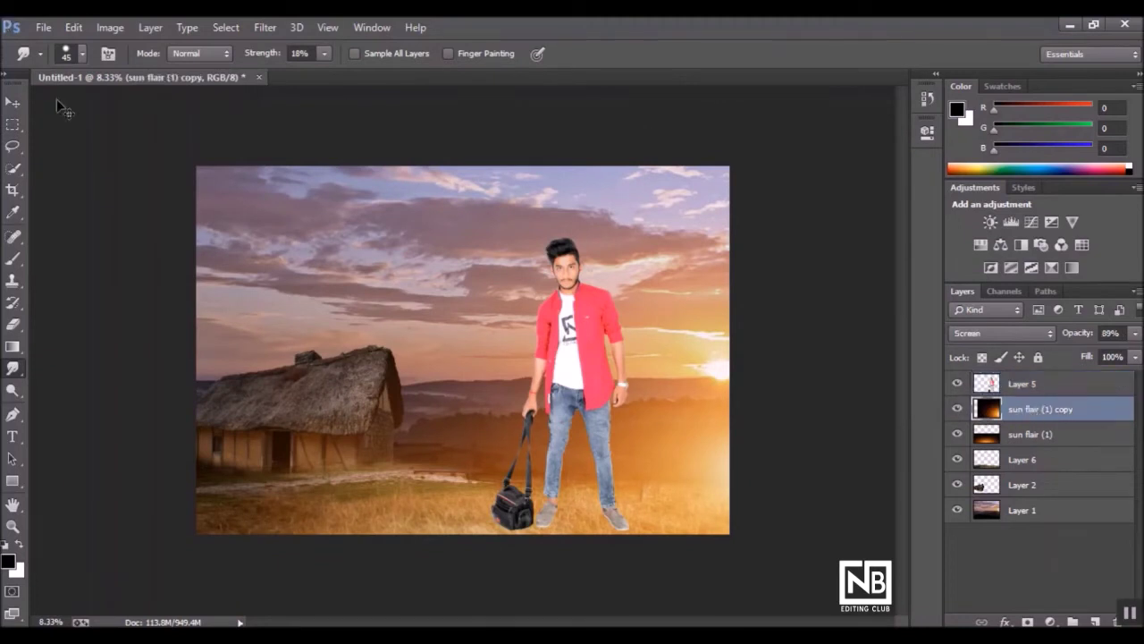
key("ctrl+t")
key("ctrl+minus")
key("ctrl+minus")
key("ctrl+minus")
mouse_move(670, 375)
left_mouse_down()
mouse_move(656, 242)
mouse_move(664, 435)
left_mouse_up()
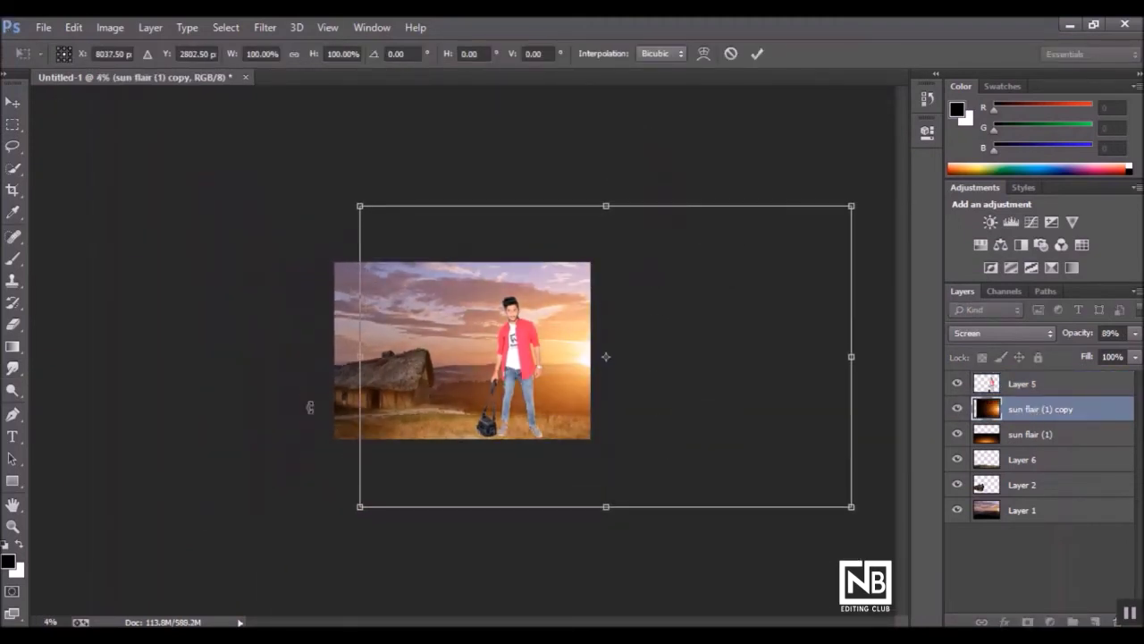
left_click_drag(364, 519, 377, 422)
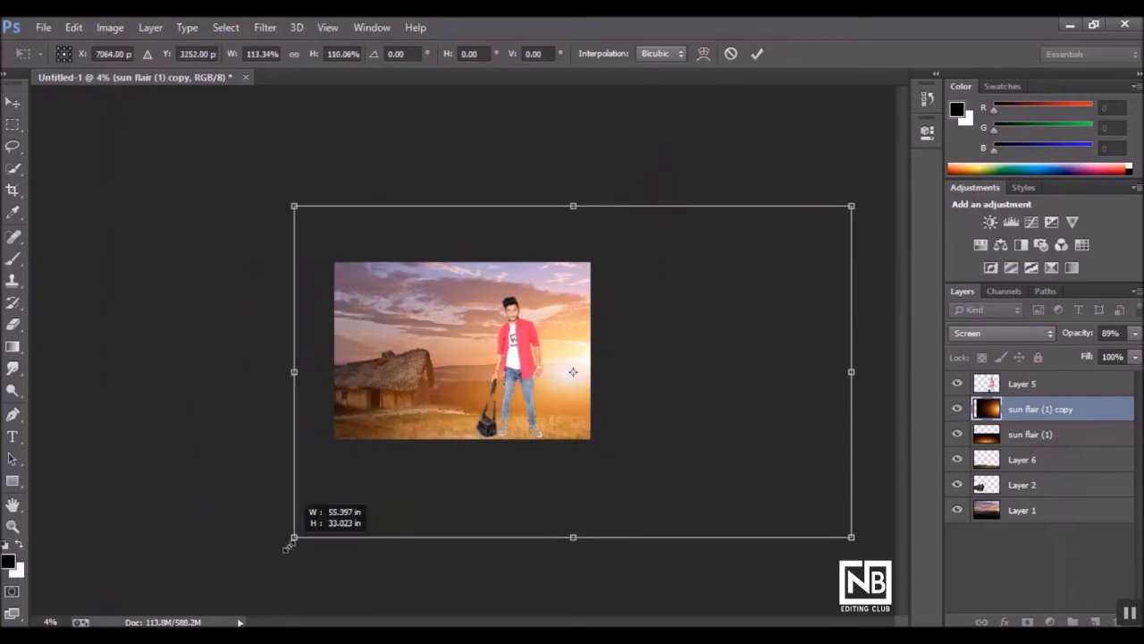
double_click(393, 413)
key("r")
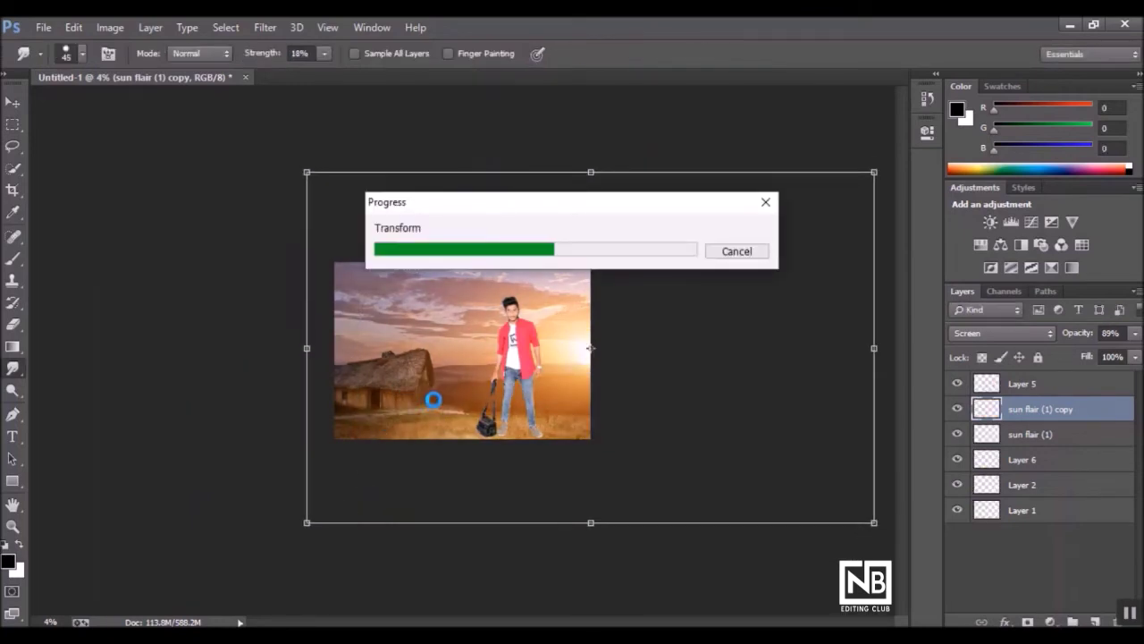
key("ctrl+plus")
key("ctrl+plus")
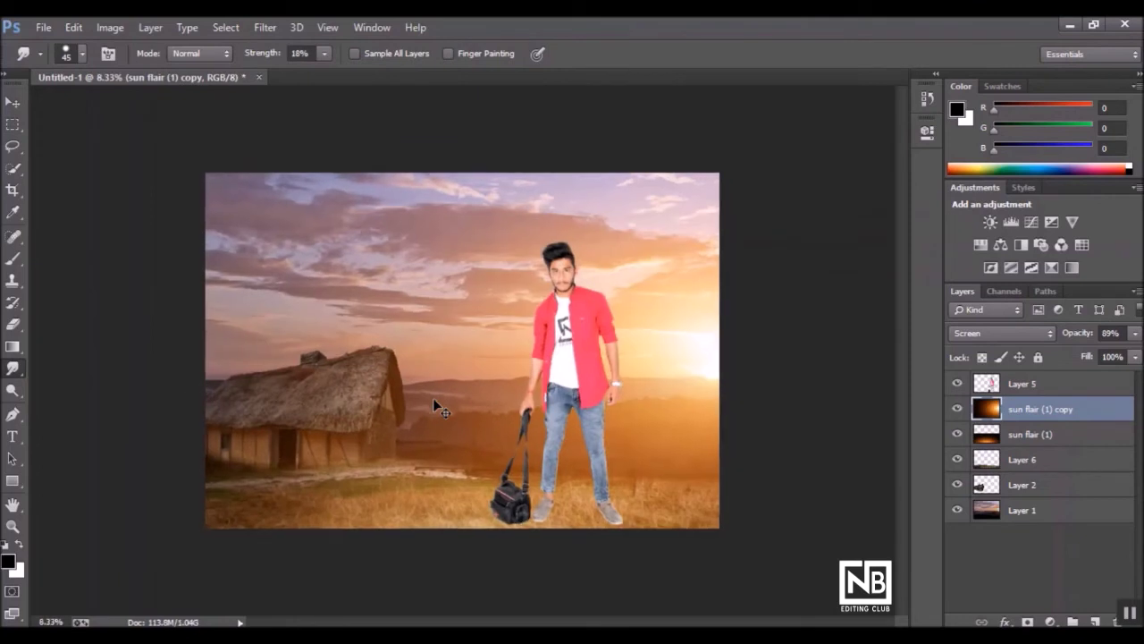
key("v")
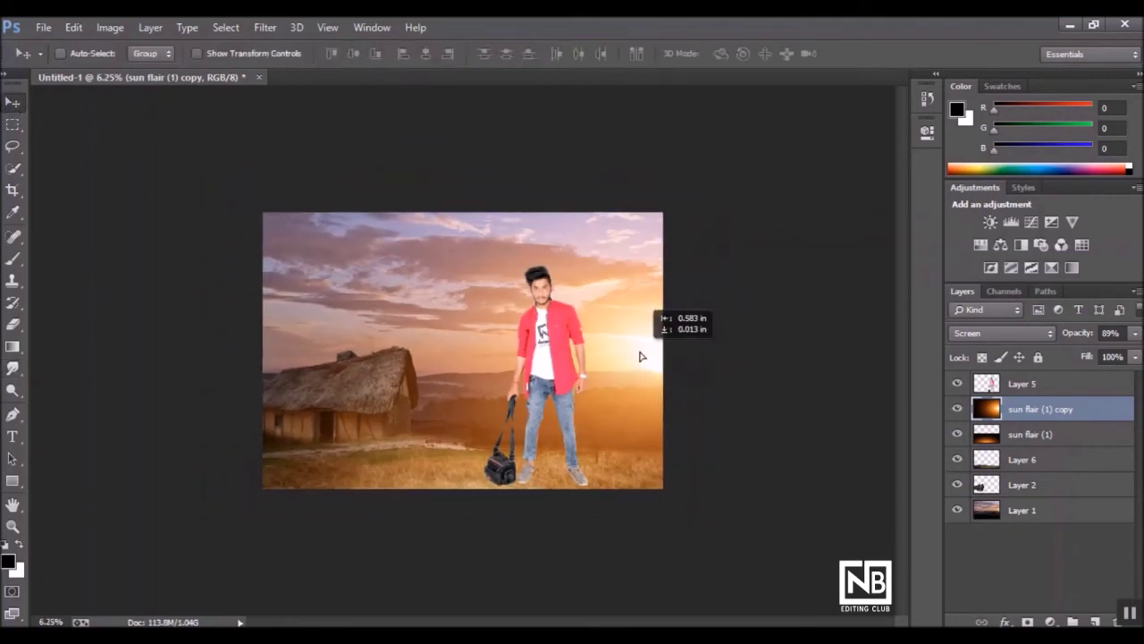
- Lower the sun flare copy's opacity, set sun flair (1) to 47%, then select Layer 1
left_click(1134, 343)
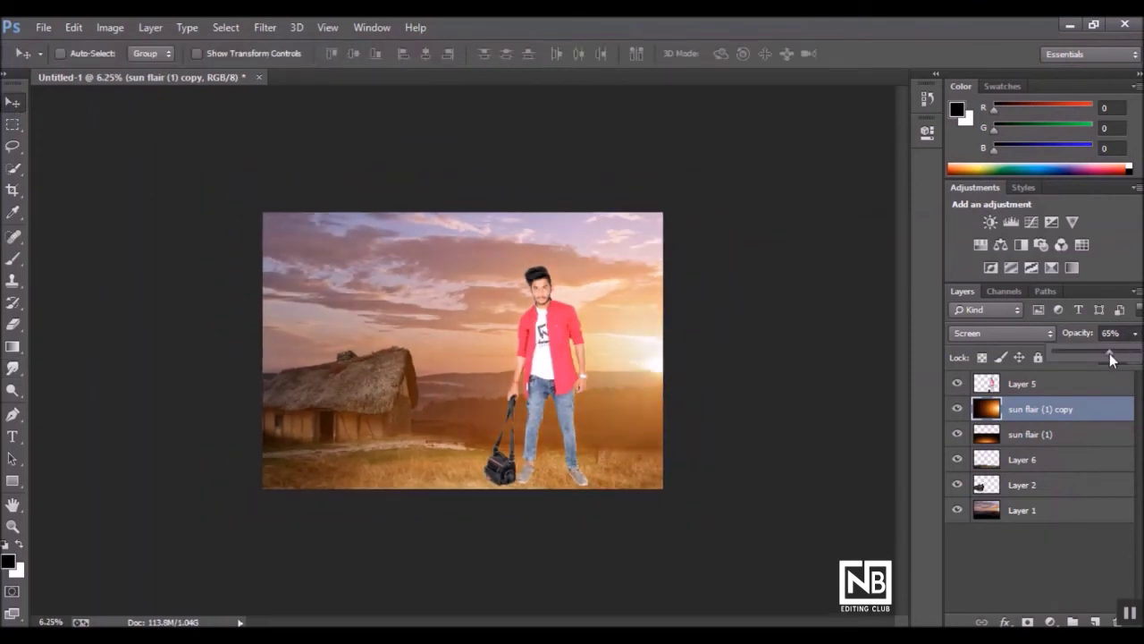
mouse_move(1109, 353)
left_mouse_down()
mouse_move(1123, 360)
mouse_move(1116, 354)
left_mouse_up()
left_click(1058, 436)
left_click(1133, 342)
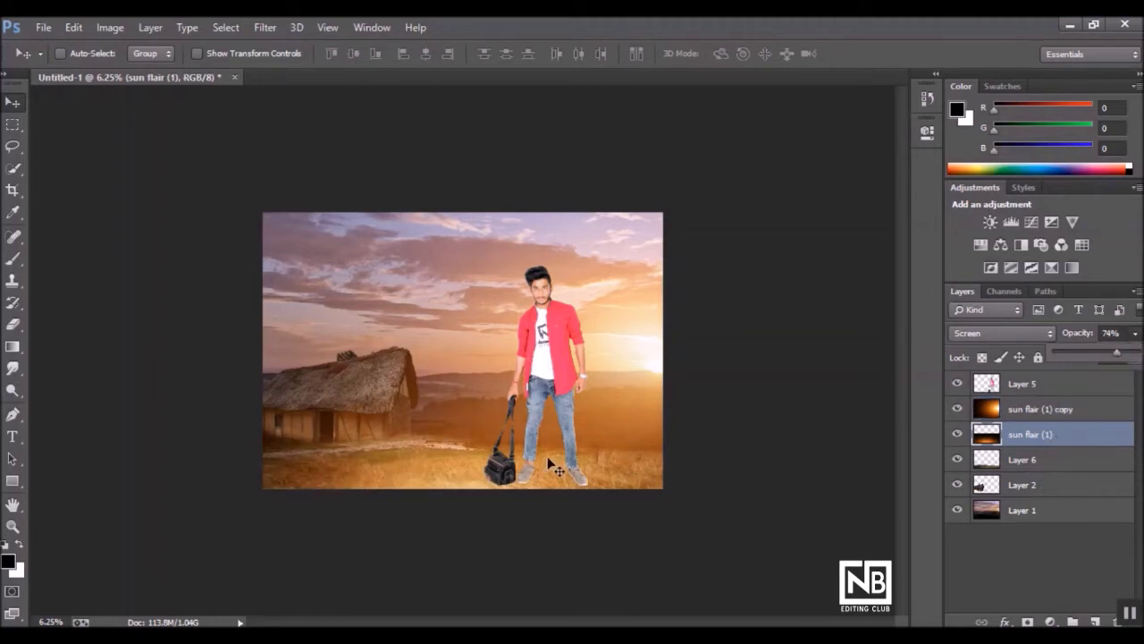
key("ctrl+plus")
left_click(1134, 332)
left_click_drag(1116, 354, 1094, 353)
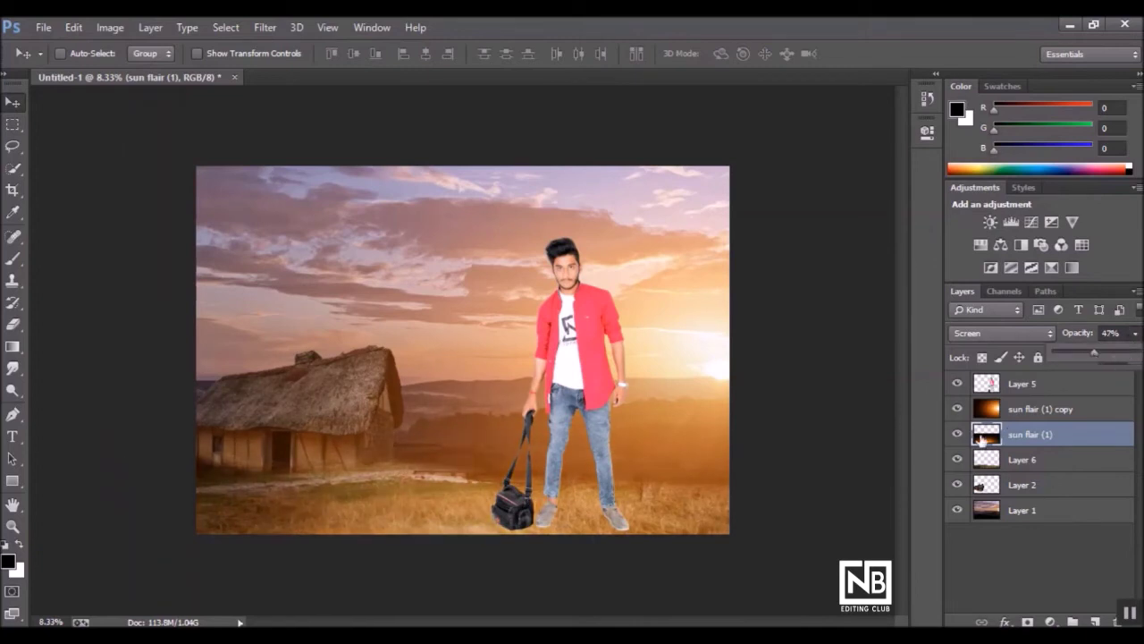
left_click(1021, 458)
key("e")
left_click(1022, 509)
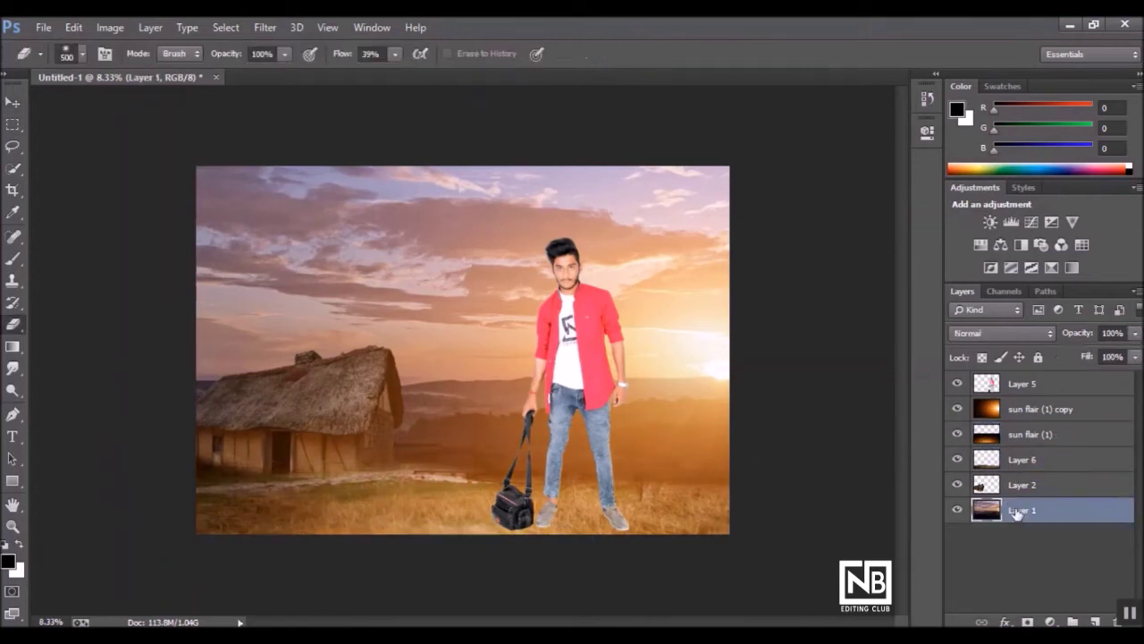
- Merge all visible layers into a single layer
right_click(1028, 512)
left_click(770, 521)
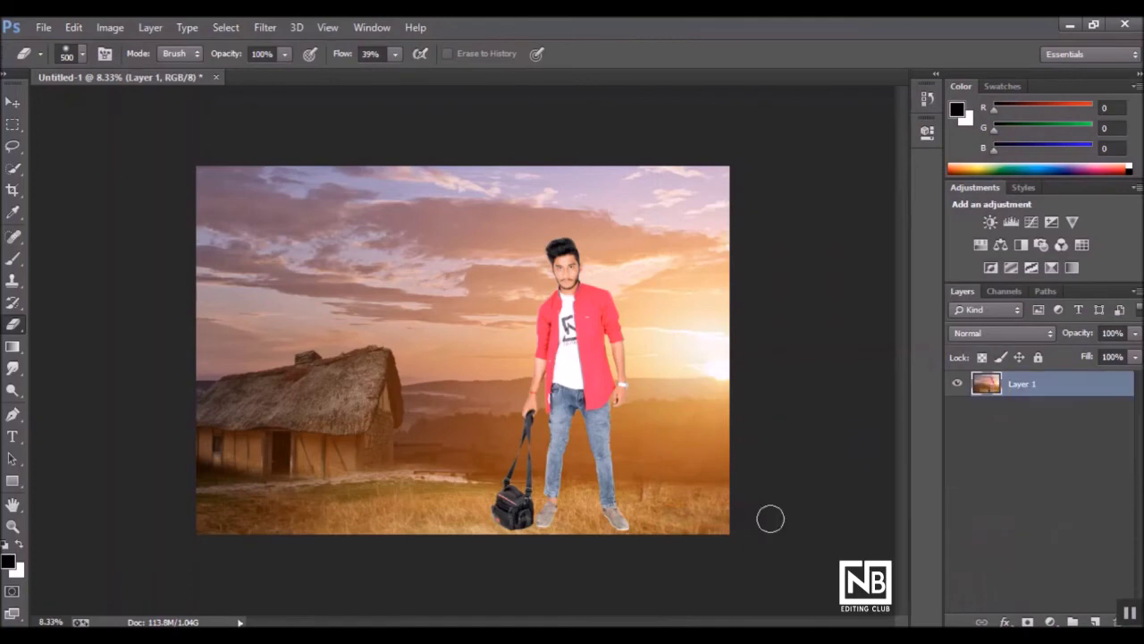
key("ctrl+plus")
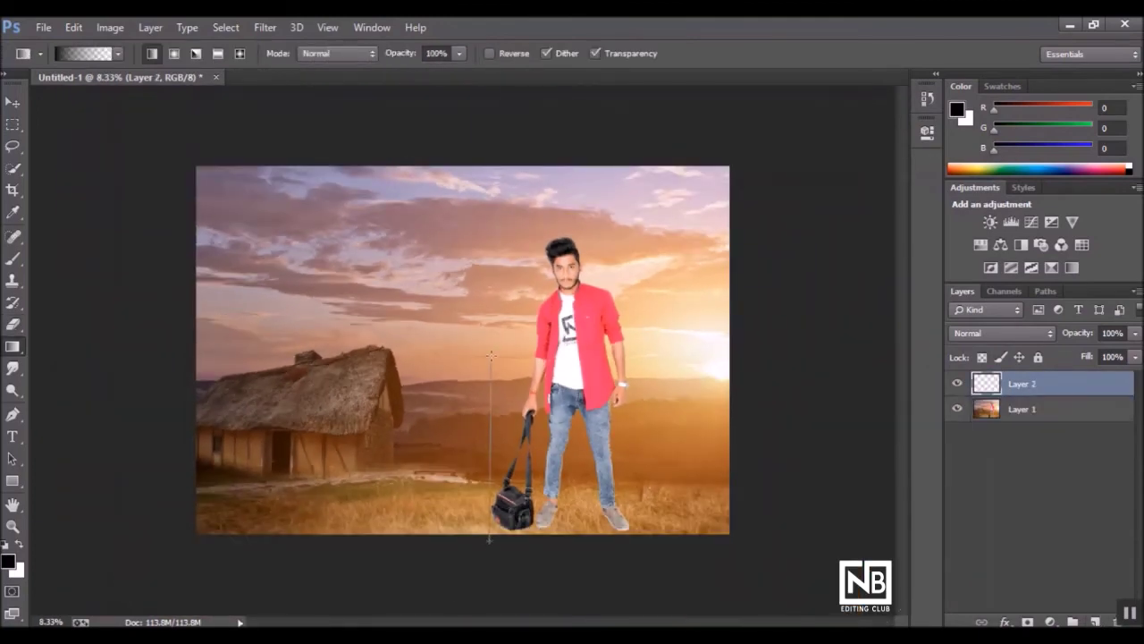
- Draw a dark bottom gradient at 85% opacity and merge it down into Layer 1
left_click_drag(490, 356, 492, 348)
left_click(1136, 334)
left_click_drag(1114, 365, 1115, 358)
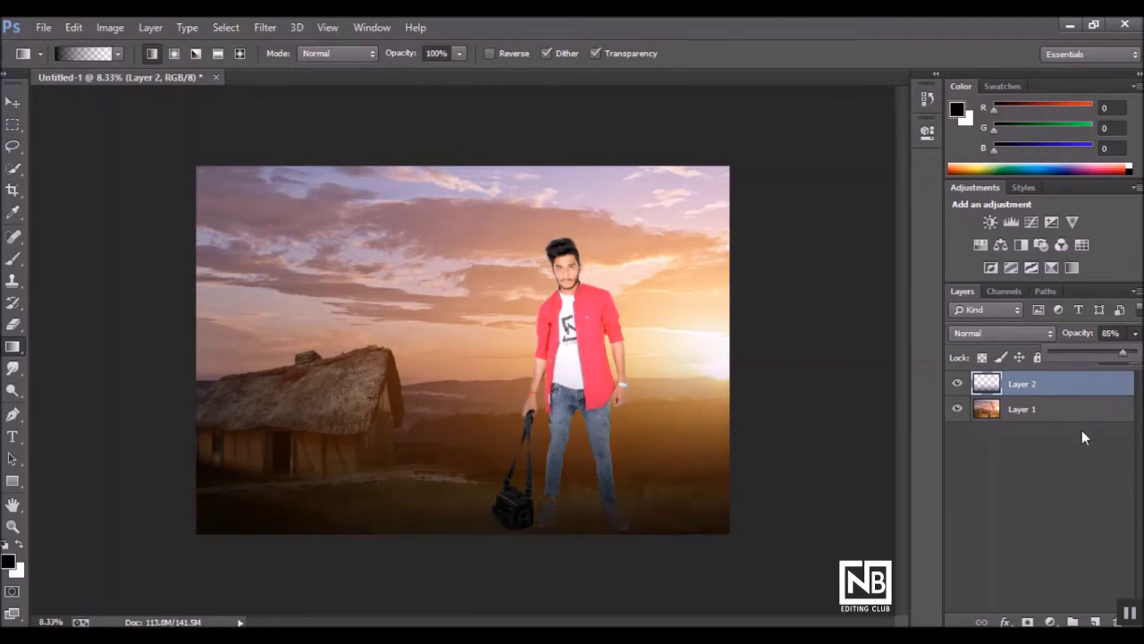
right_click(1031, 383)
left_click(838, 496)
left_click(265, 26)
left_click(300, 138)
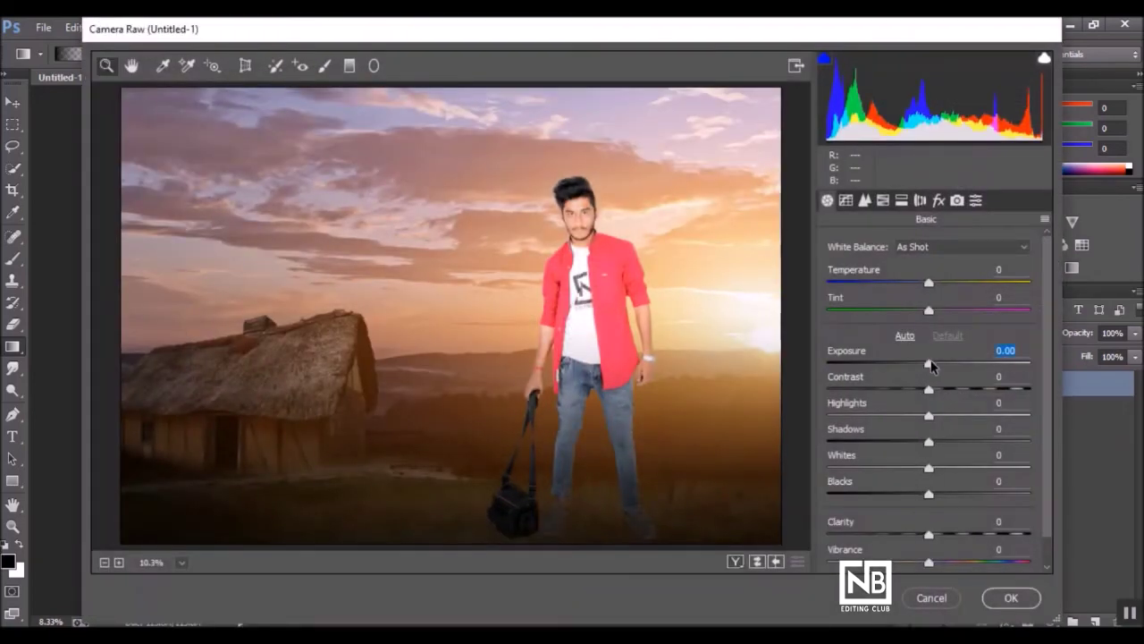
- Set Camera Raw Exposure +0.30, Highlights -27, Blacks -16, with brighter Oranges and darker Blues
mouse_move(931, 362)
left_mouse_down()
mouse_move(943, 390)
mouse_move(902, 415)
mouse_move(942, 468)
mouse_move(925, 512)
mouse_move(931, 537)
left_mouse_up()
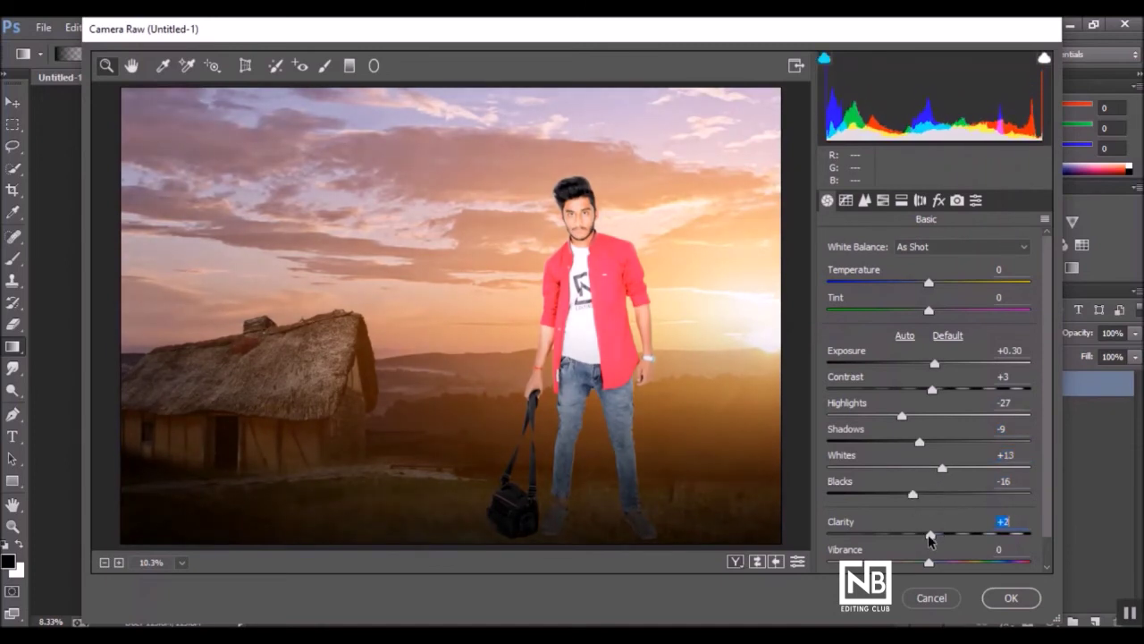
left_click(901, 200)
left_click_drag(934, 355, 939, 353)
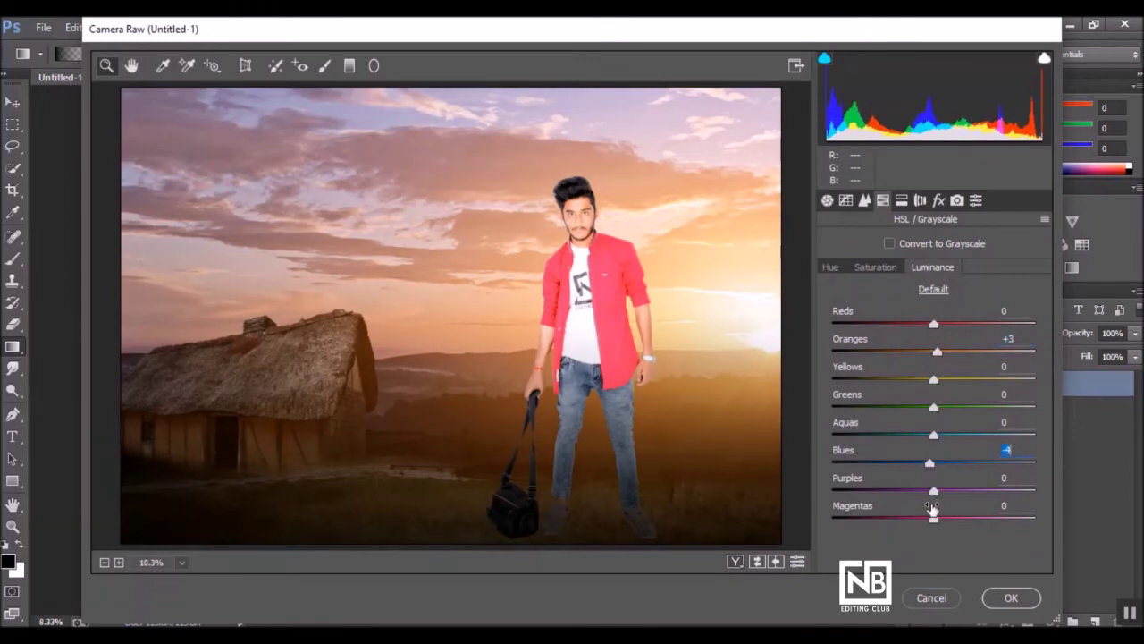
key("Return")
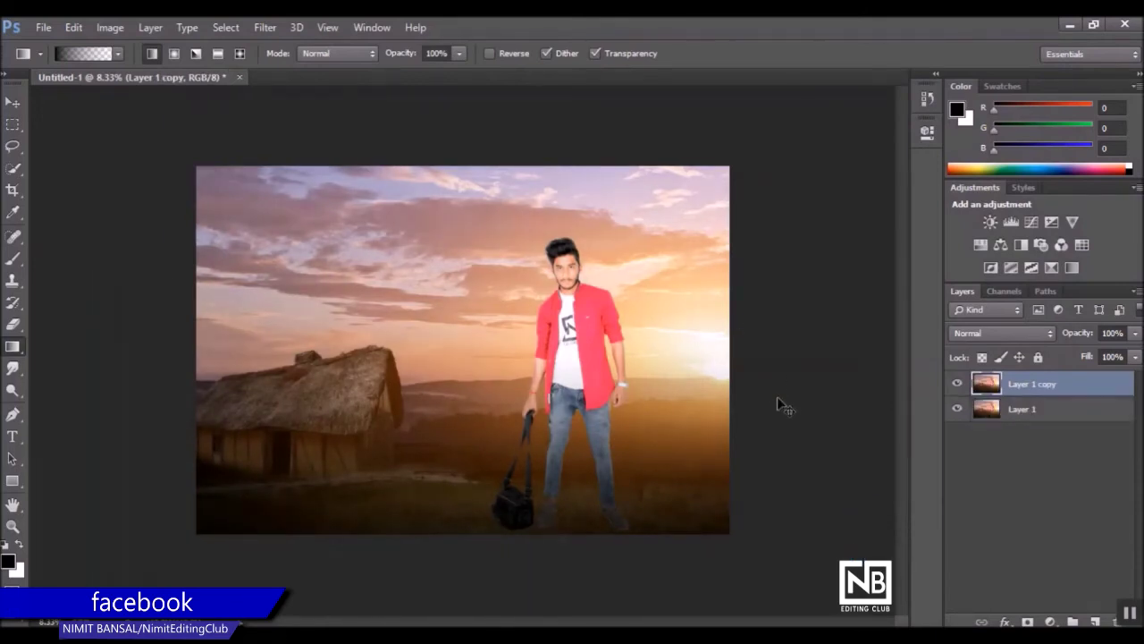
- Apply the warm red smoke preset to the duplicate layer through the Camera Raw Filter
left_click(265, 27)
left_click(312, 128)
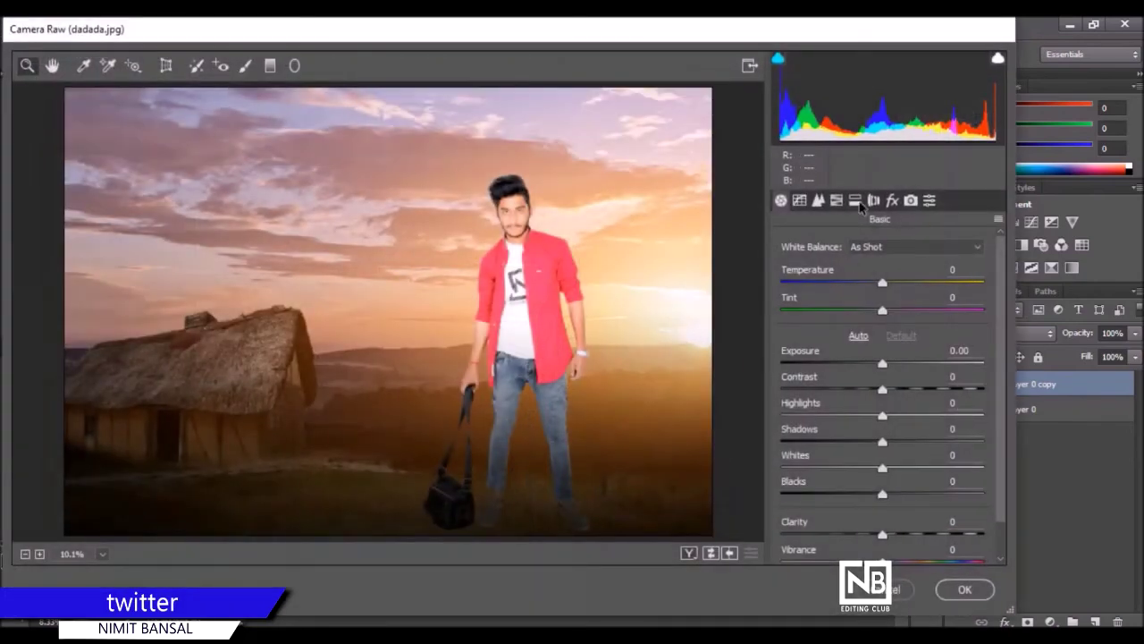
left_click(930, 200)
left_click(778, 233)
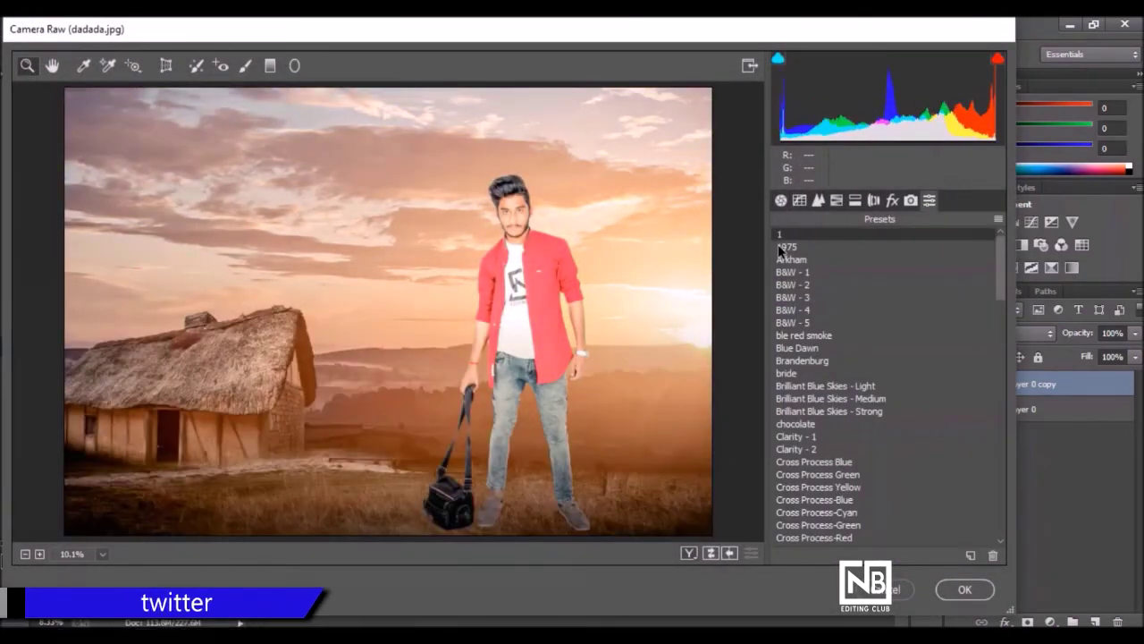
left_click(779, 247)
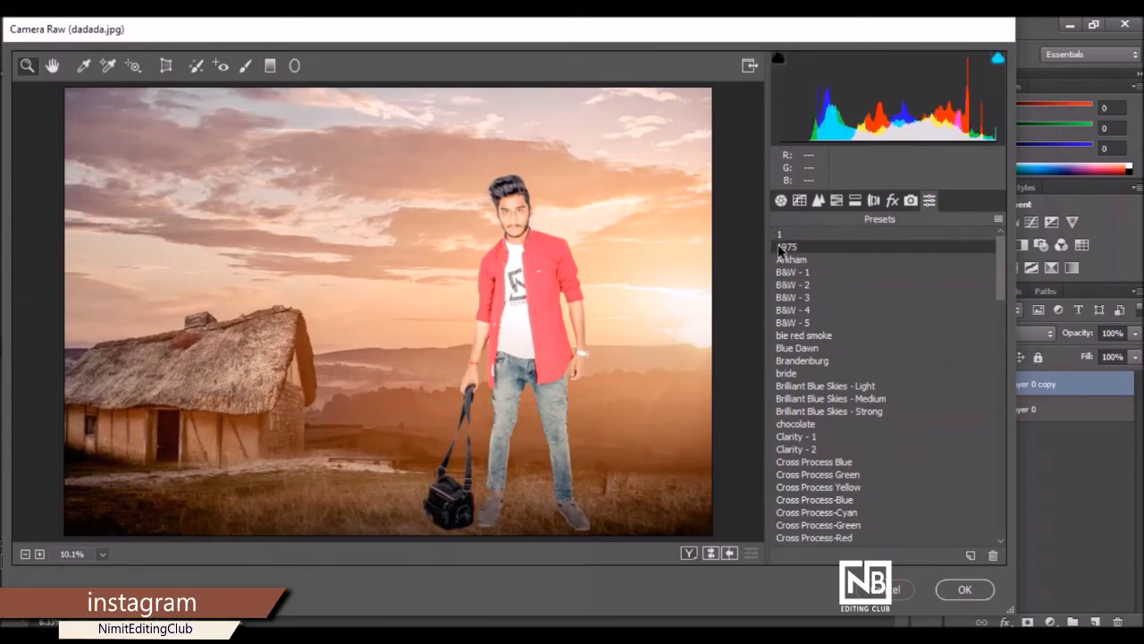
left_click(790, 259)
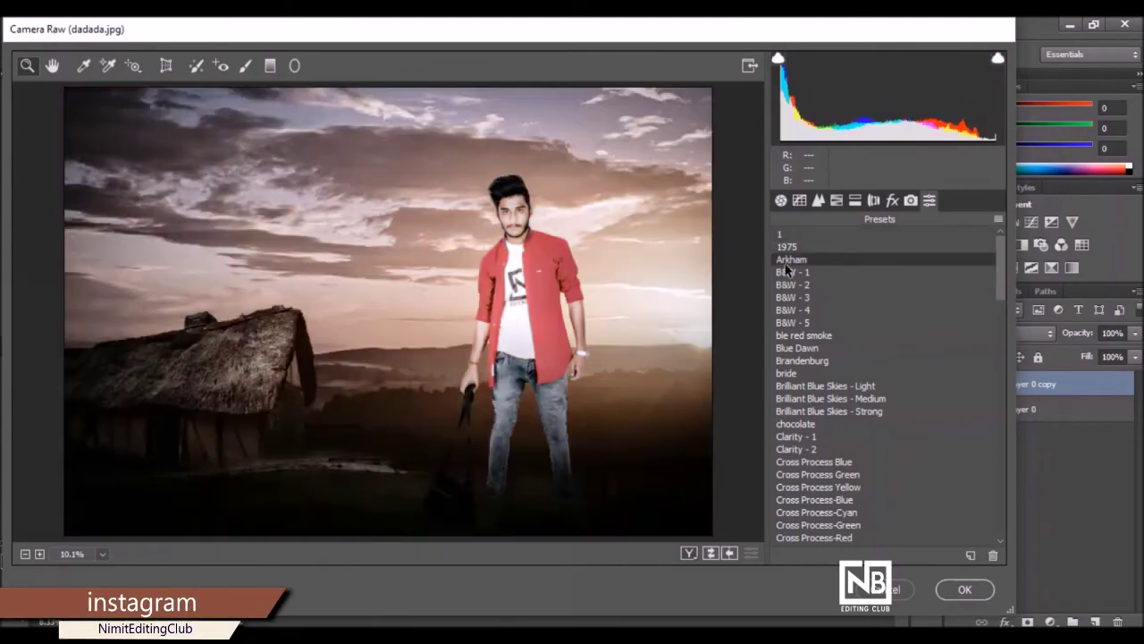
left_click(783, 318)
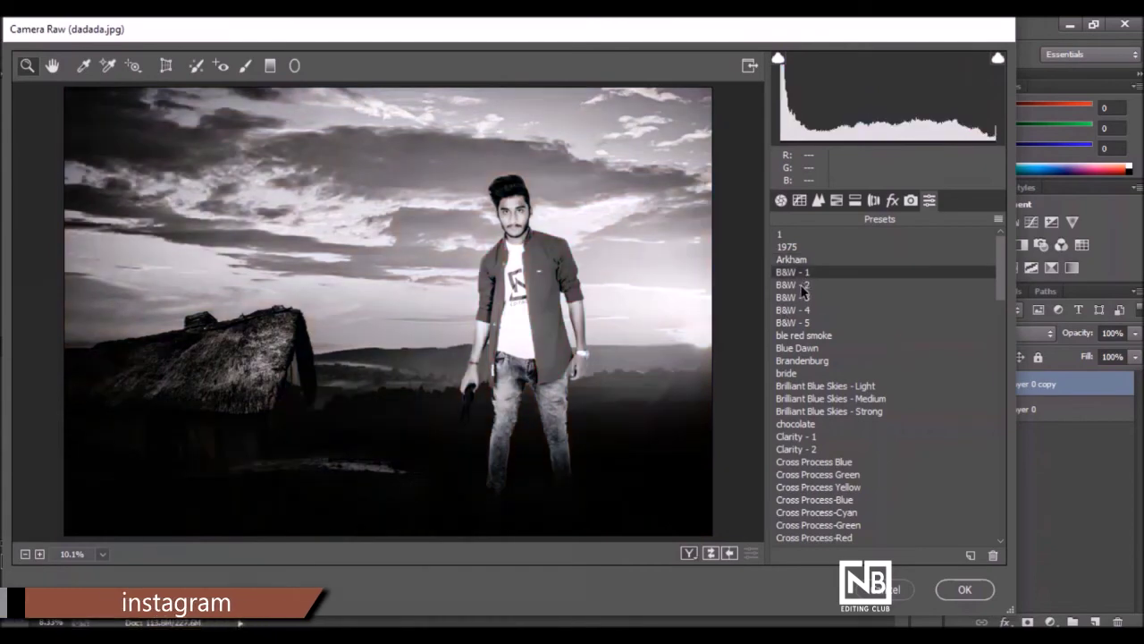
left_click(803, 338)
left_click(803, 348)
left_click(803, 341)
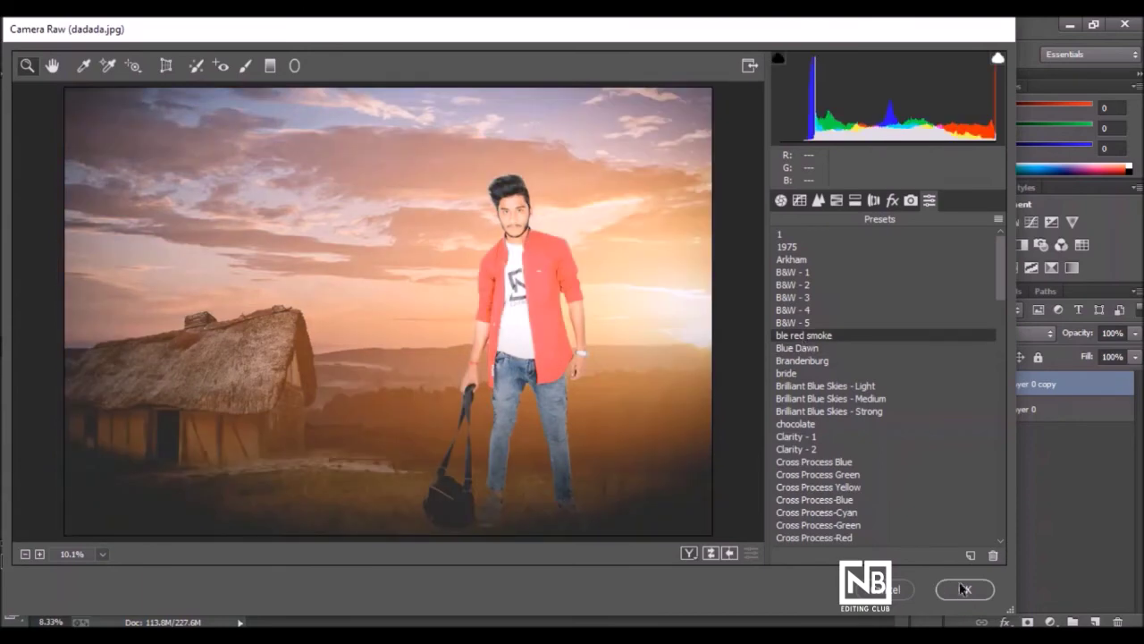
left_click(963, 588)
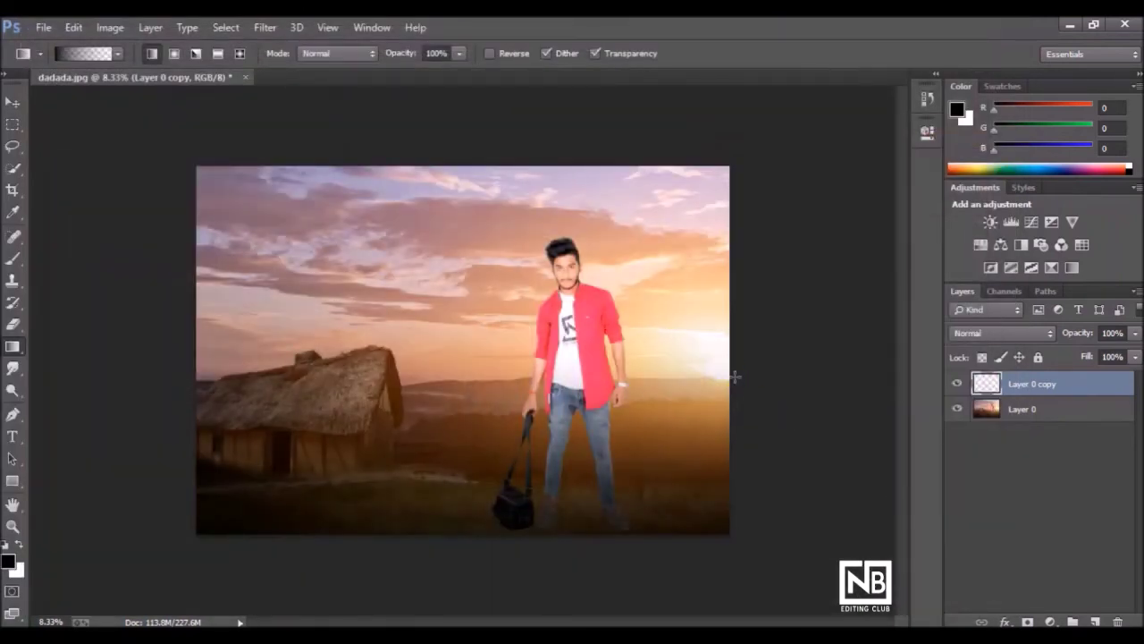
- Set the preset layer to 45% opacity and merge it down into Layer 0
left_click(1136, 332)
left_click_drag(1133, 353, 1102, 357)
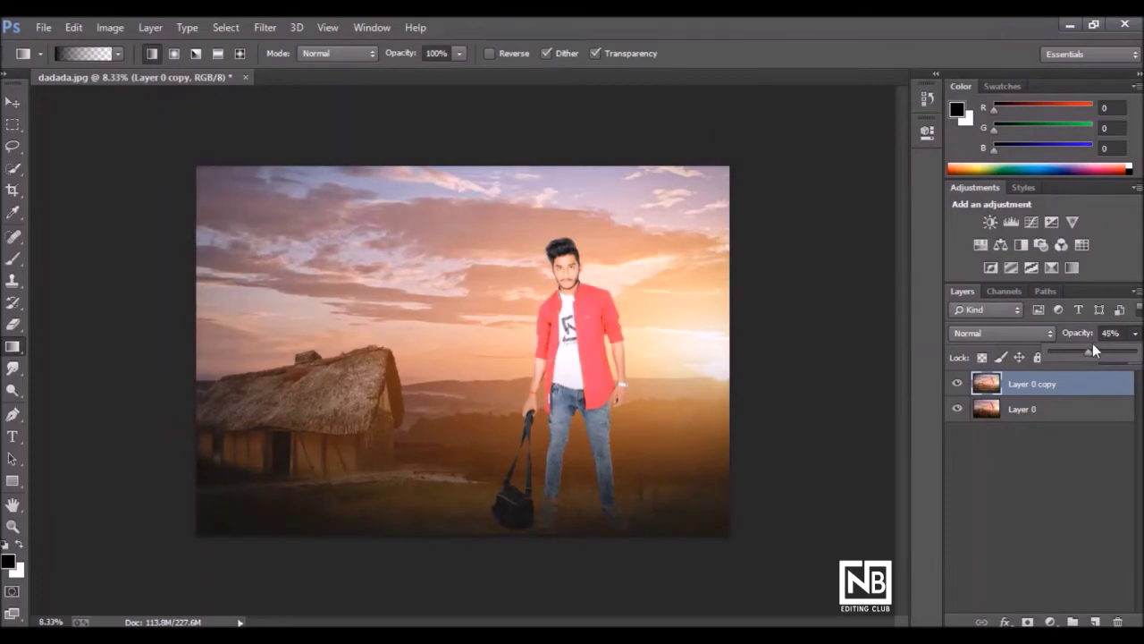
key("ctrl+plus")
key("ctrl+plus")
key("ctrl+plus")
key("ctrl+minus")
key("ctrl+minus")
key("ctrl+minus")
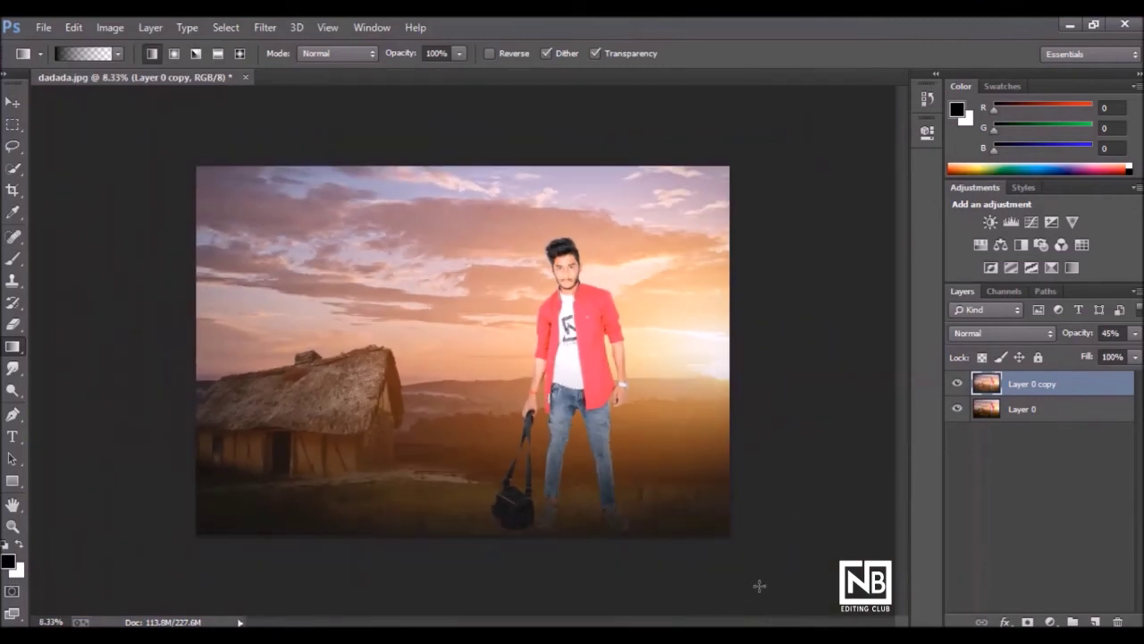
right_click(1015, 396)
left_click(779, 494)
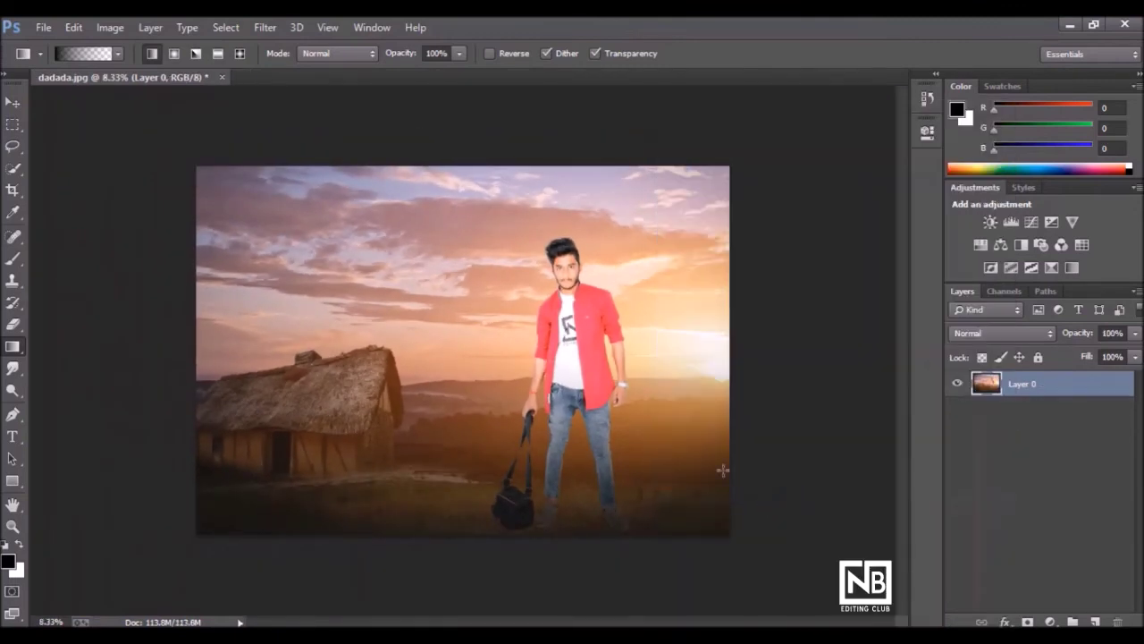
left_click(274, 29)
left_click(304, 121)
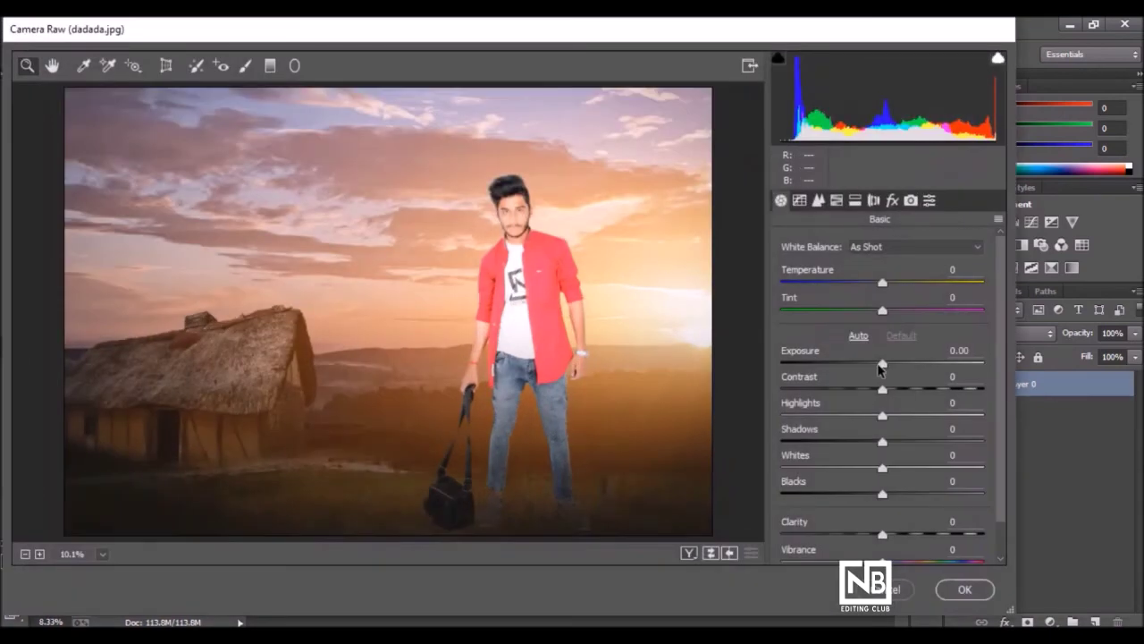
- Regrade Layer 0 with Exposure -0.20, Contrast +8, Shadows -23, added clarity, Oranges luminance +8
mouse_move(879, 365)
left_mouse_down()
mouse_move(892, 441)
mouse_move(860, 454)
mouse_move(895, 465)
mouse_move(905, 491)
left_mouse_up()
left_click_drag(882, 529, 909, 535)
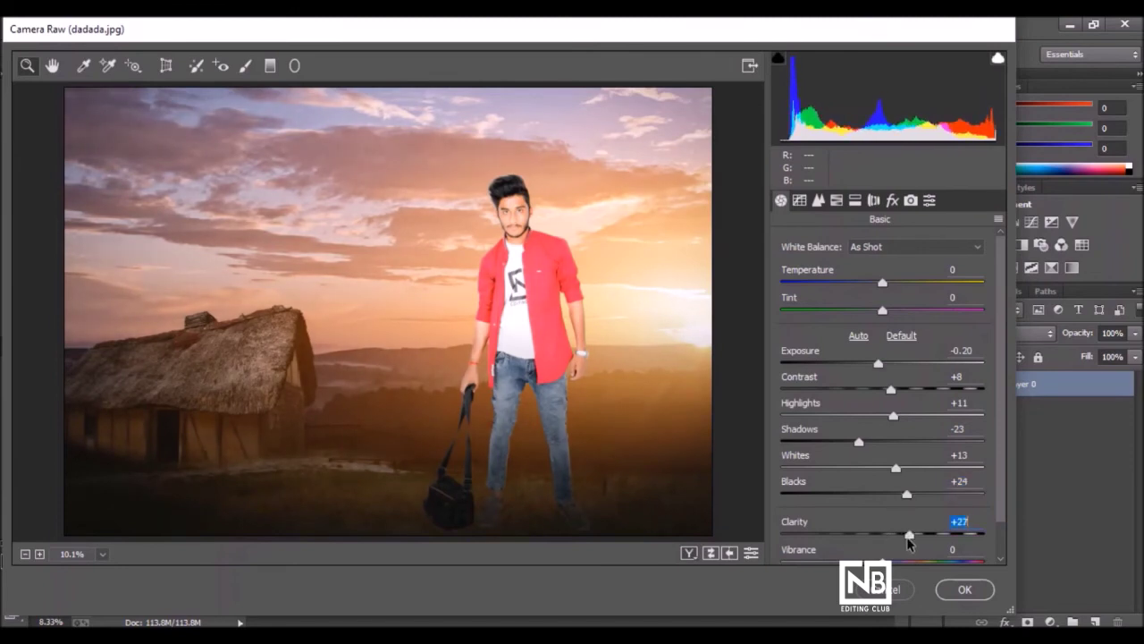
left_click_drag(890, 523, 892, 536)
left_click(836, 200)
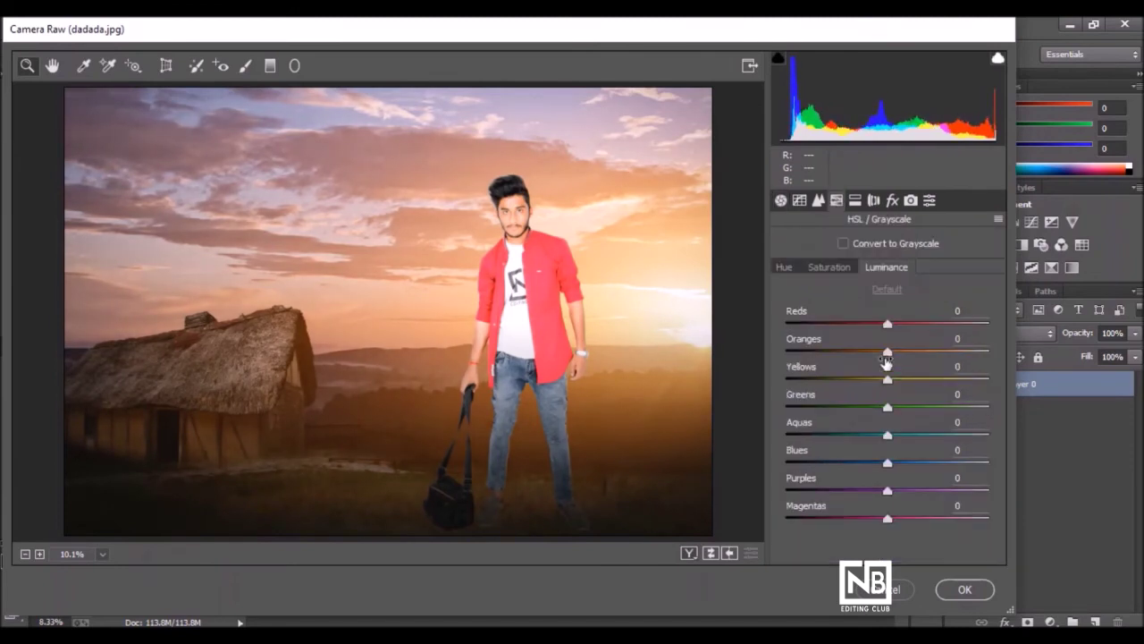
left_click_drag(888, 351, 895, 351)
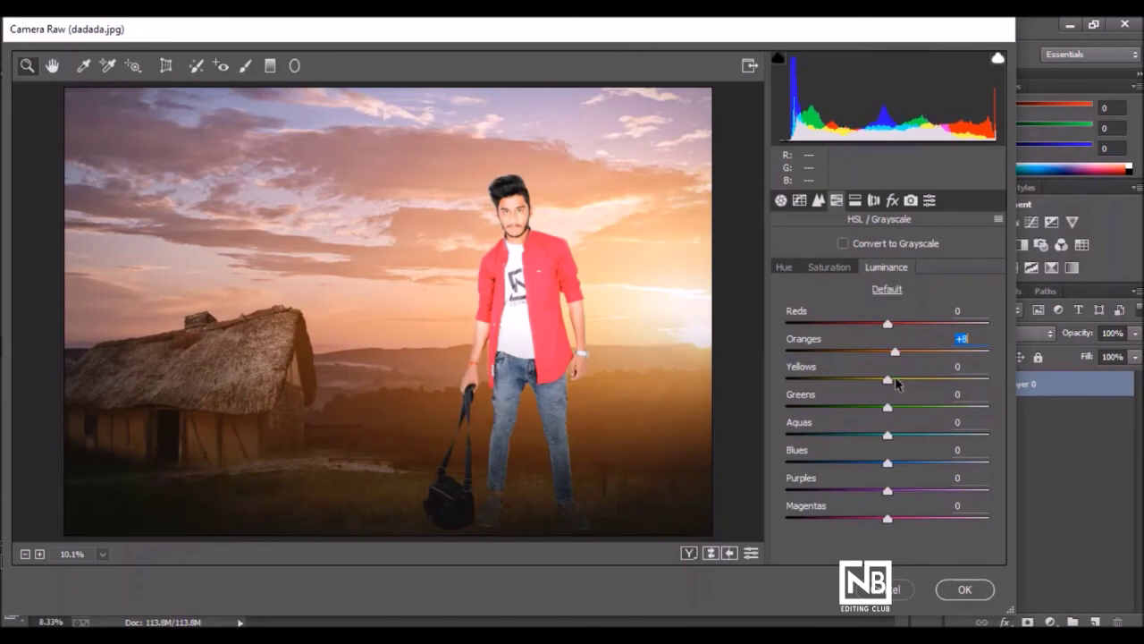
left_click(978, 591)
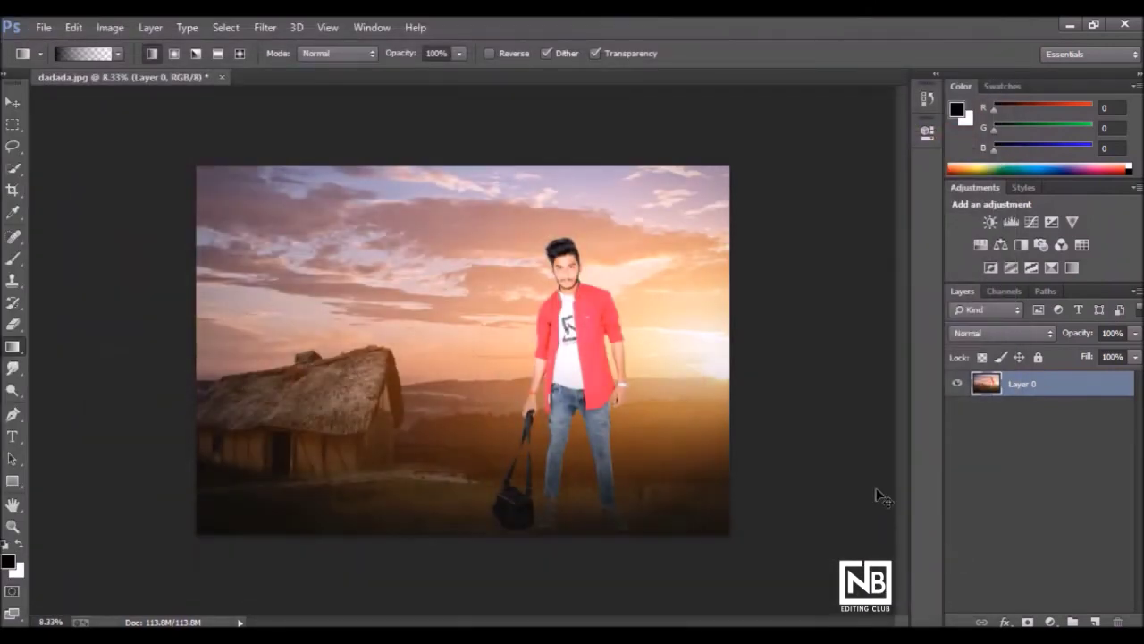
key("ctrl+plus")
key("ctrl+plus")
- Enlarge the TEVAR title to about 178 pt and position it up in the sky
key("ctrl+0")
left_click(13, 436)
left_click(353, 238)
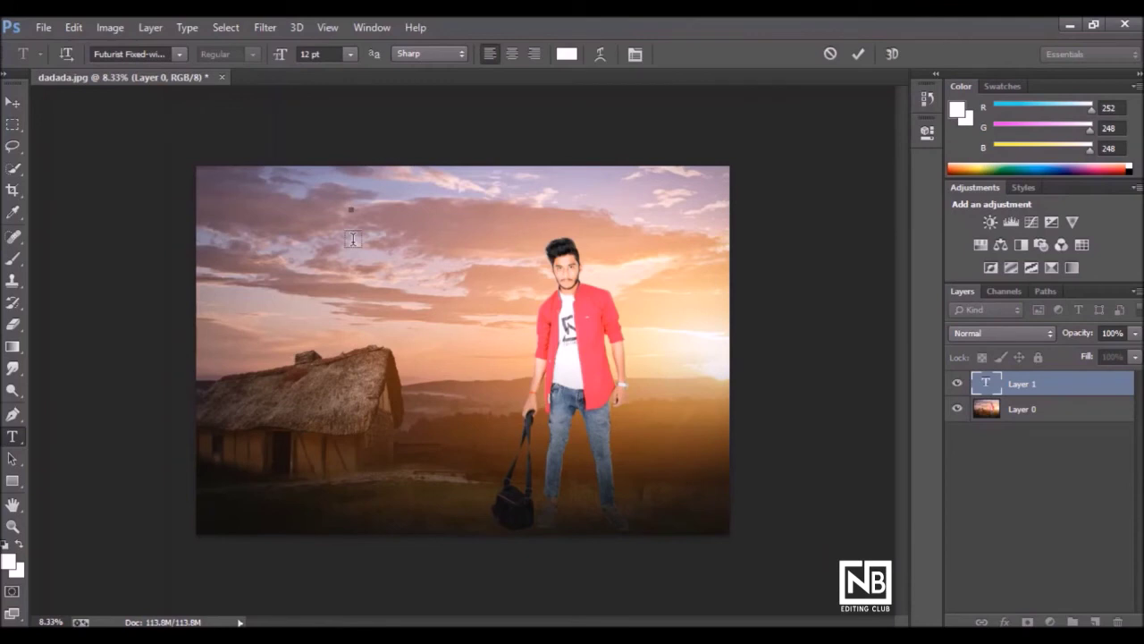
left_click_drag(367, 212, 605, 266)
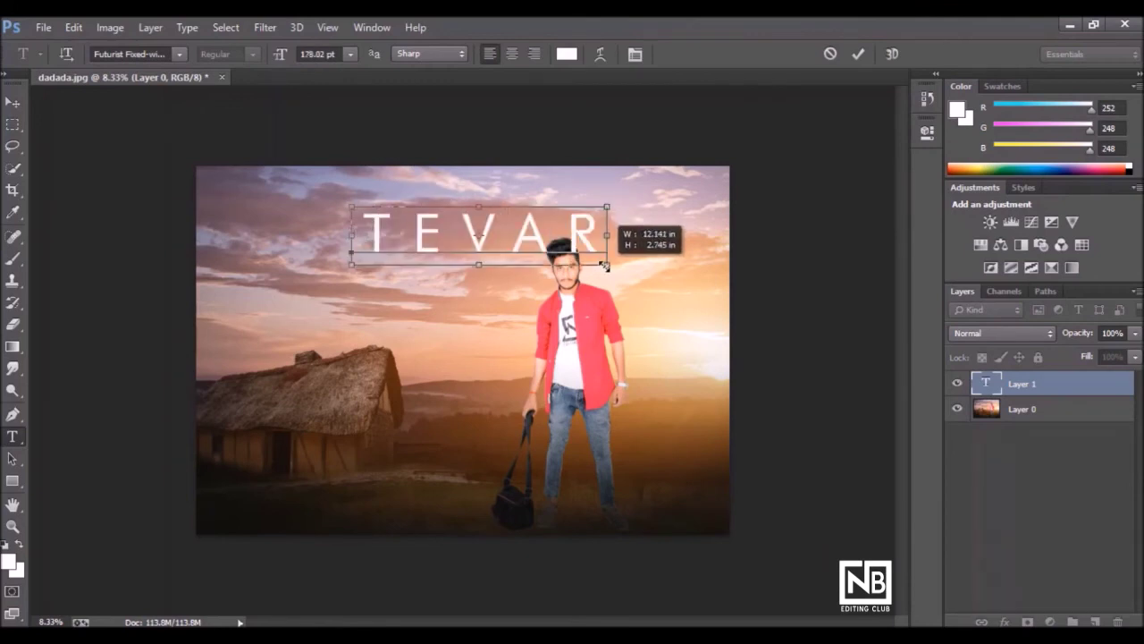
key("ctrl+Return")
key("v")
mouse_move(513, 247)
left_mouse_down()
mouse_move(480, 217)
mouse_move(516, 215)
mouse_move(477, 207)
left_mouse_up()
key("ctrl+t")
mouse_move(601, 236)
left_mouse_down()
mouse_move(655, 244)
mouse_move(532, 219)
mouse_move(524, 201)
left_mouse_up()
key("Return")
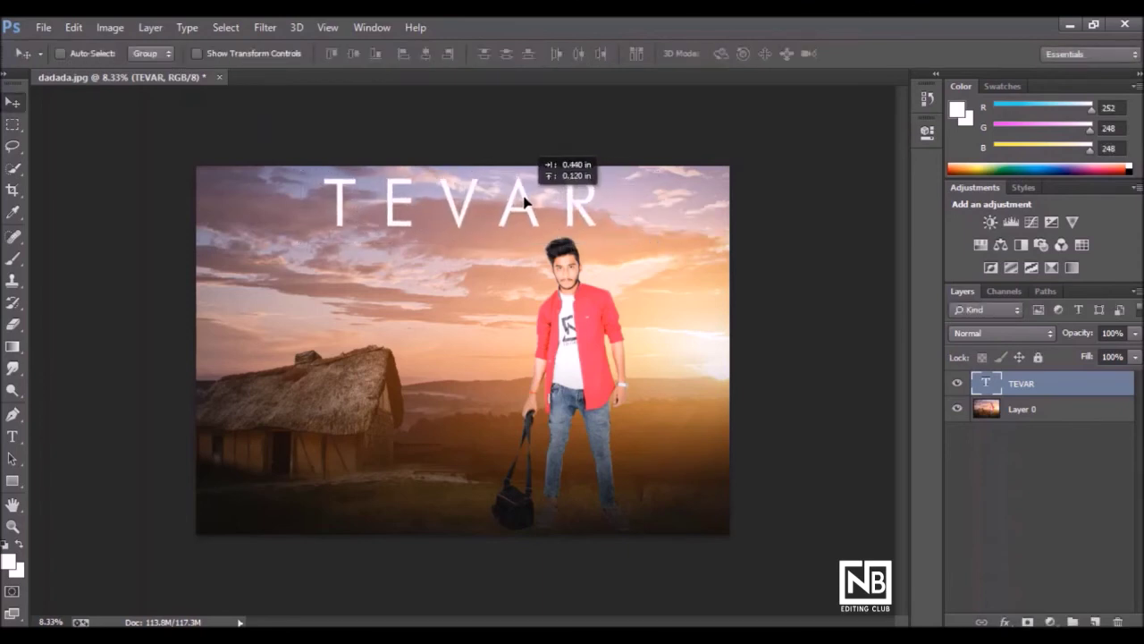
- Colour the E in TEVAR red and scale the title up slightly
left_click(12, 436)
left_click(427, 192)
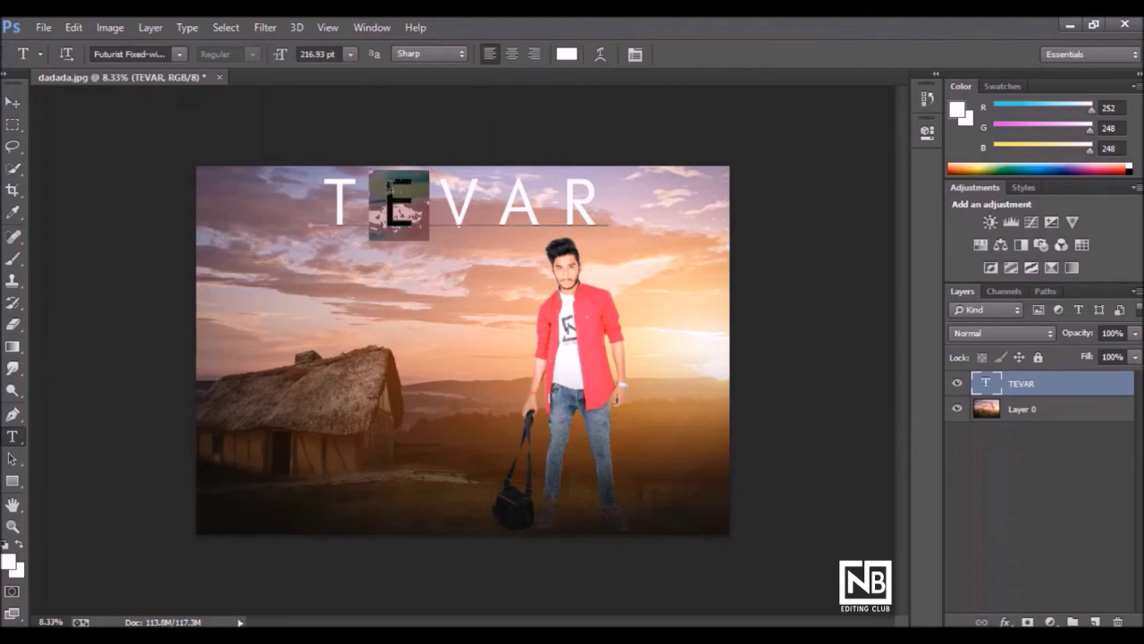
left_click(566, 54)
left_click(552, 191)
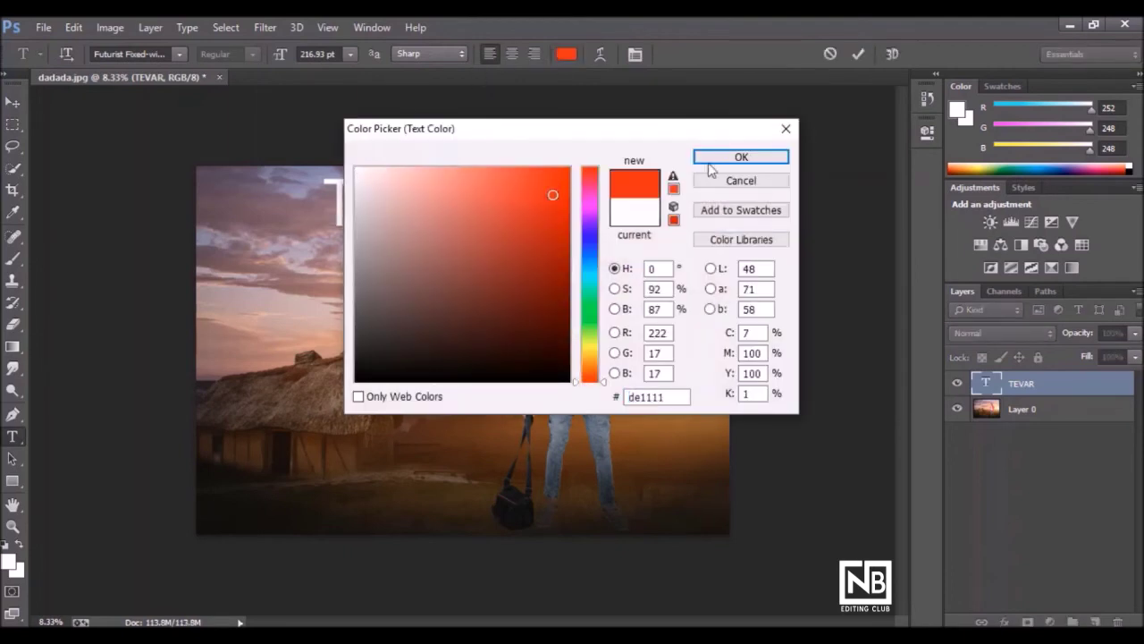
left_click(726, 158)
key("ctrl+Return")
key("v")
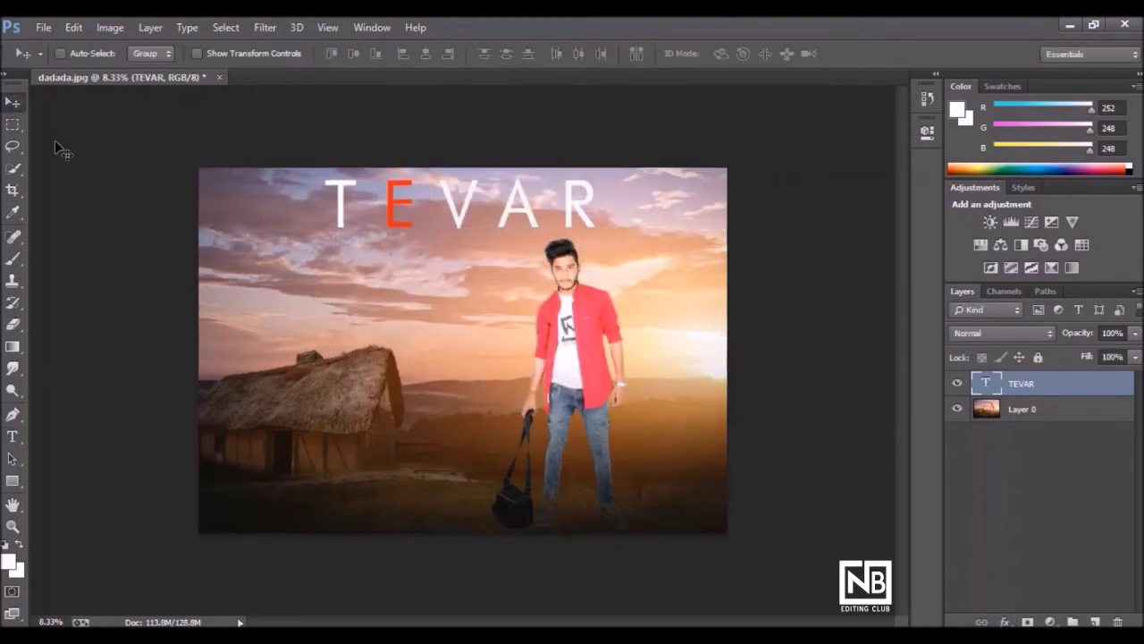
key("ctrl+t")
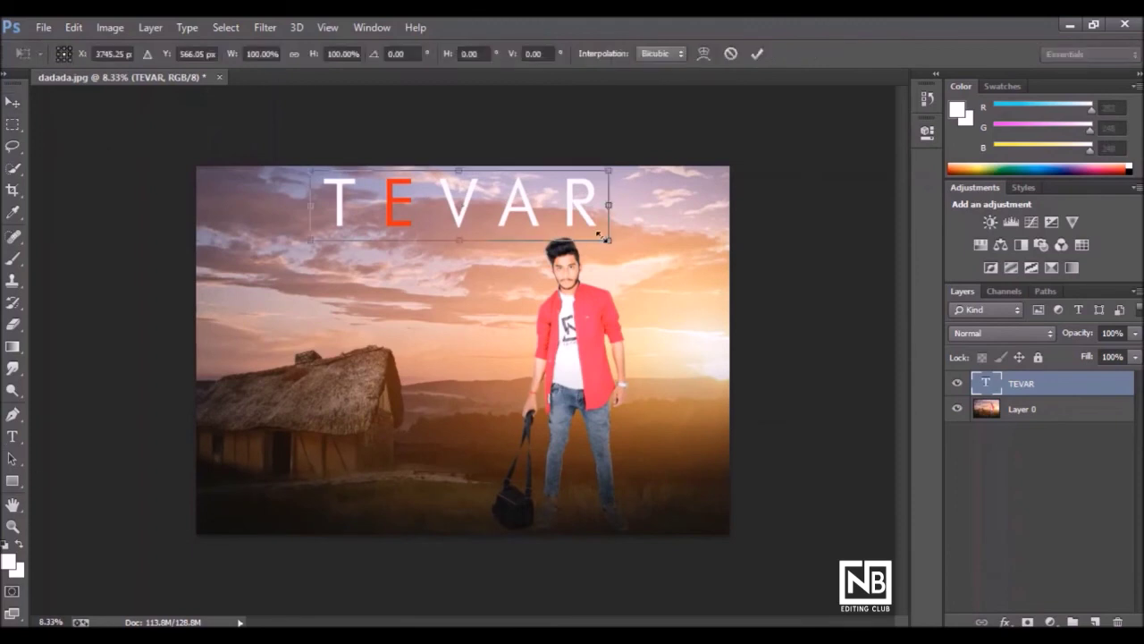
left_click_drag(608, 240, 619, 242)
key("Return")
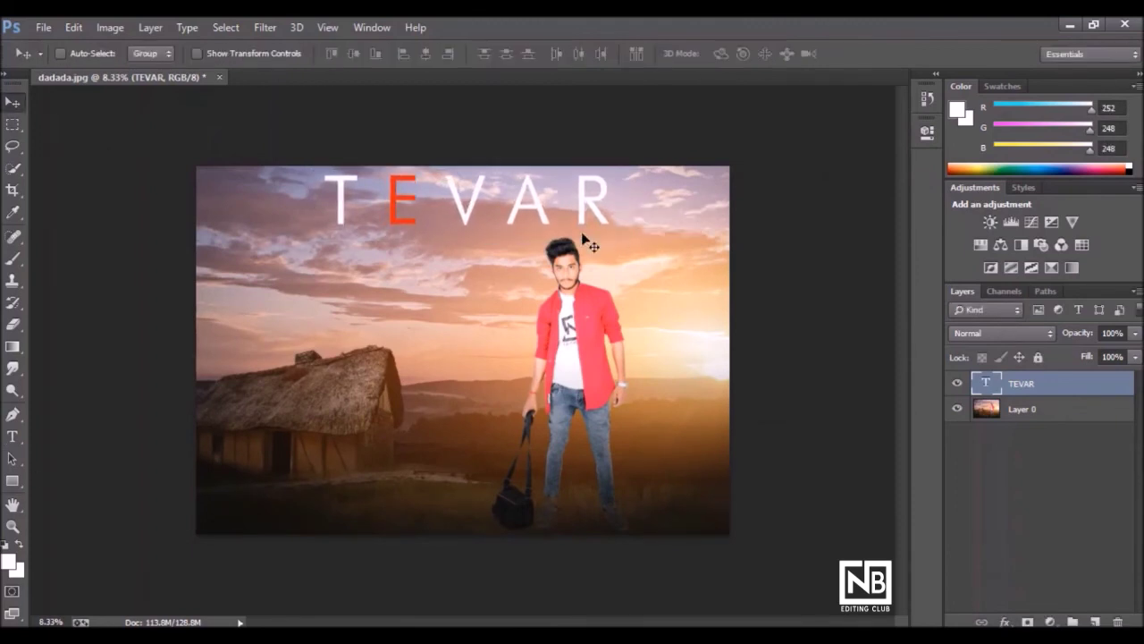
- Merge the TEVAR title and background into the single Layer 0
right_click(1075, 381)
left_click(689, 560)
right_click(1067, 407)
left_click(742, 513)
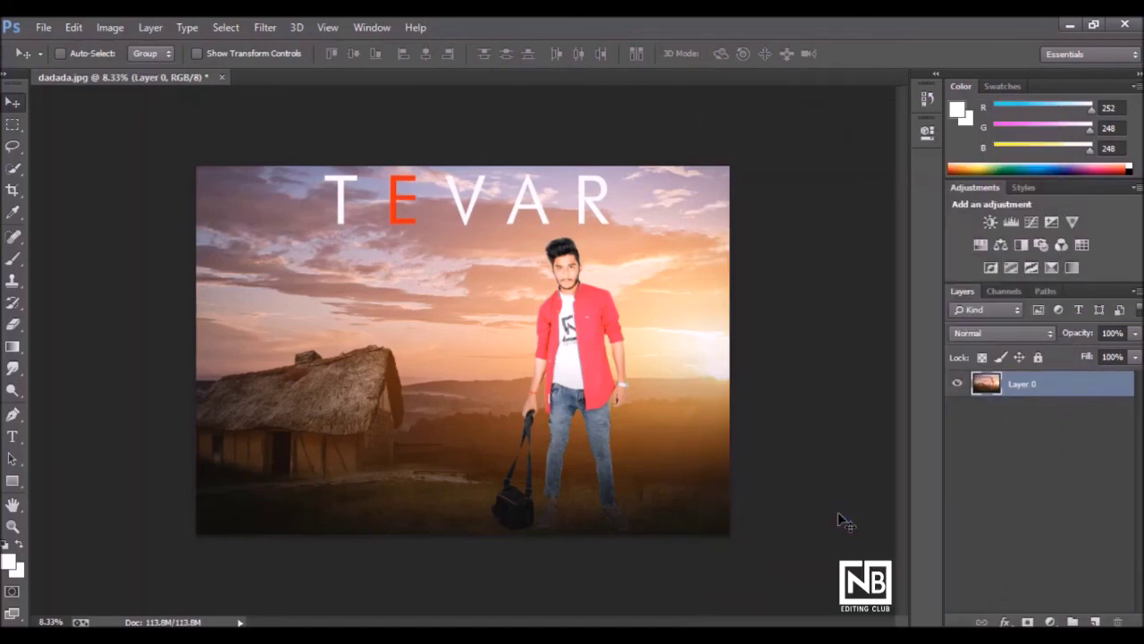
key("ctrl+minus")
key("ctrl+plus")
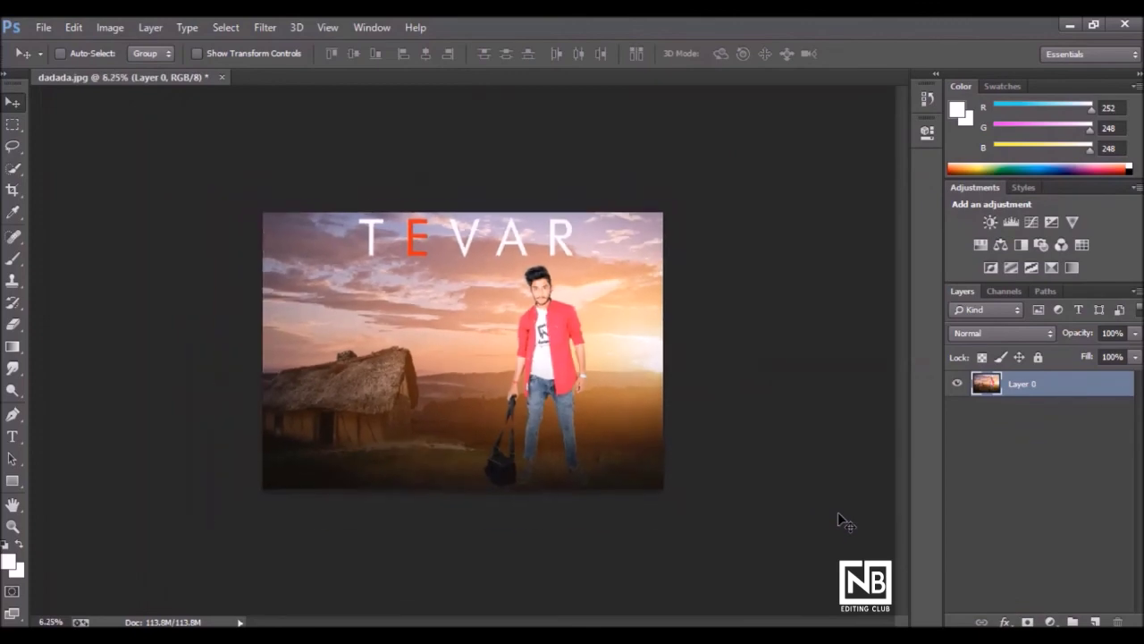
key("ctrl+plus")
key("ctrl+minus")
- Place the DSC_1657_1 credit image from the png work folder as an embedded layer
left_click(42, 27)
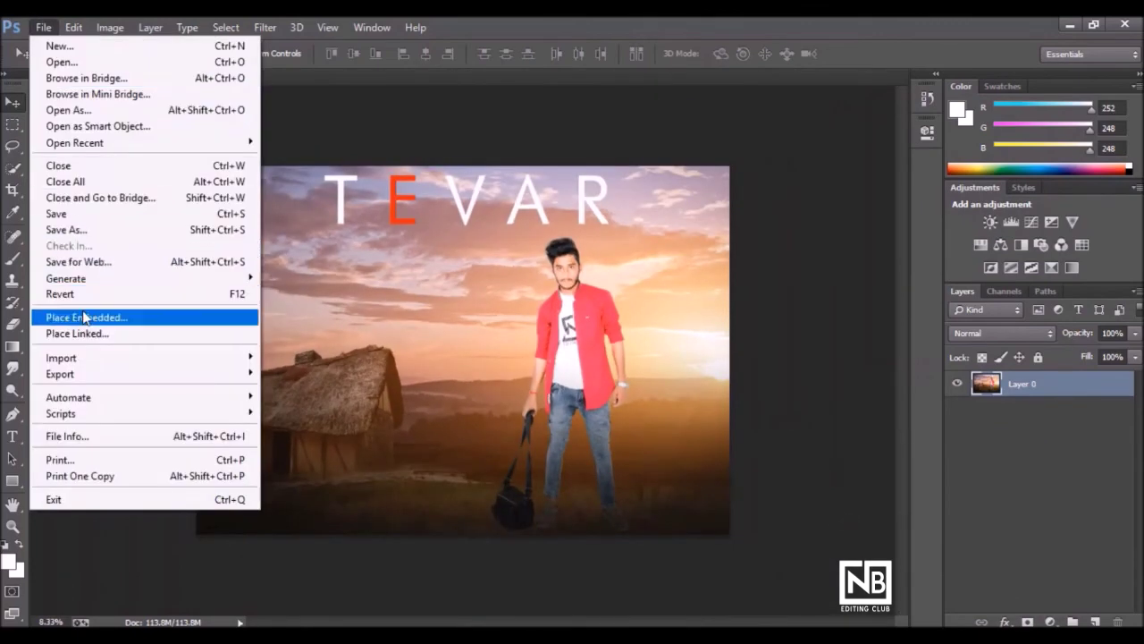
left_click(112, 317)
scroll(338, 271, "down", 5)
scroll(338, 271, "up", 5)
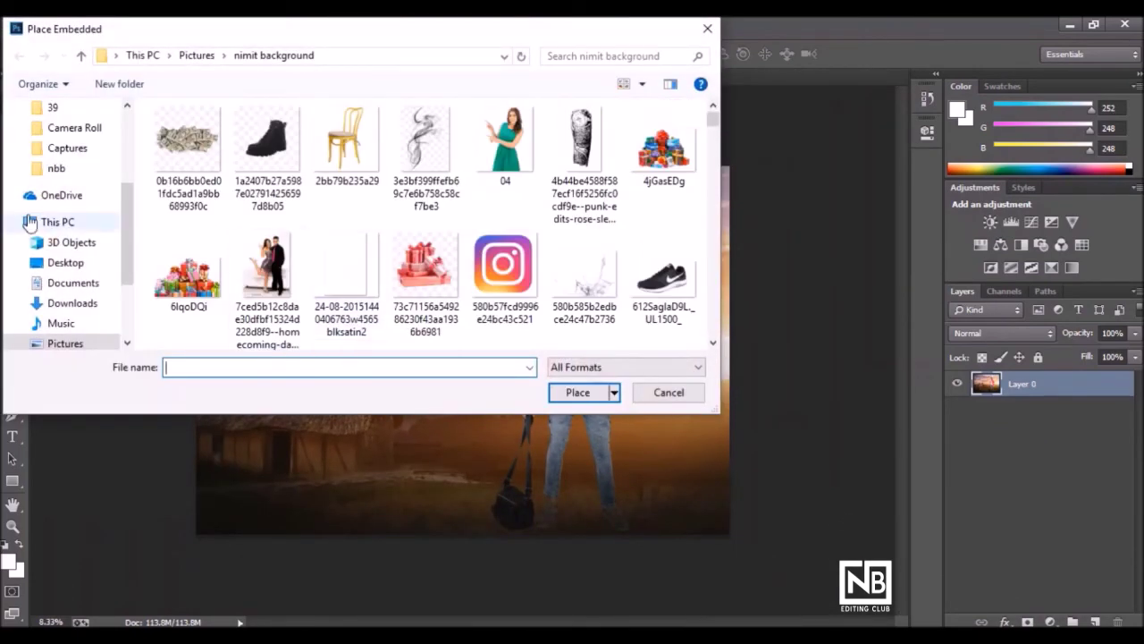
left_click(66, 344)
scroll(347, 274, "down", 3)
scroll(531, 260, "up", 3)
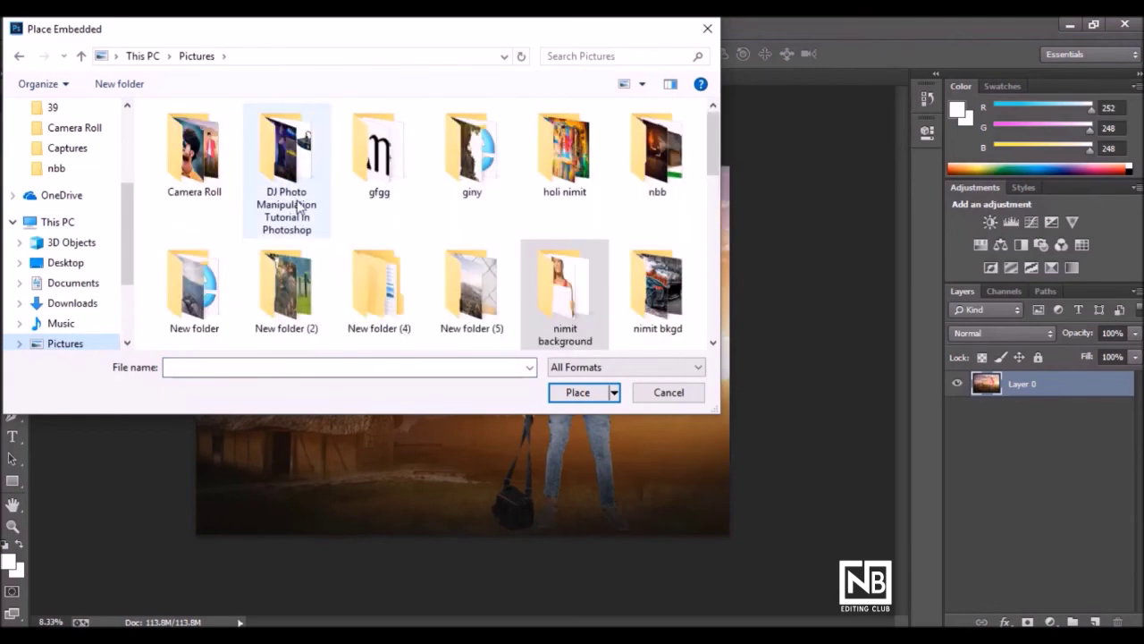
scroll(498, 300, "down", 3)
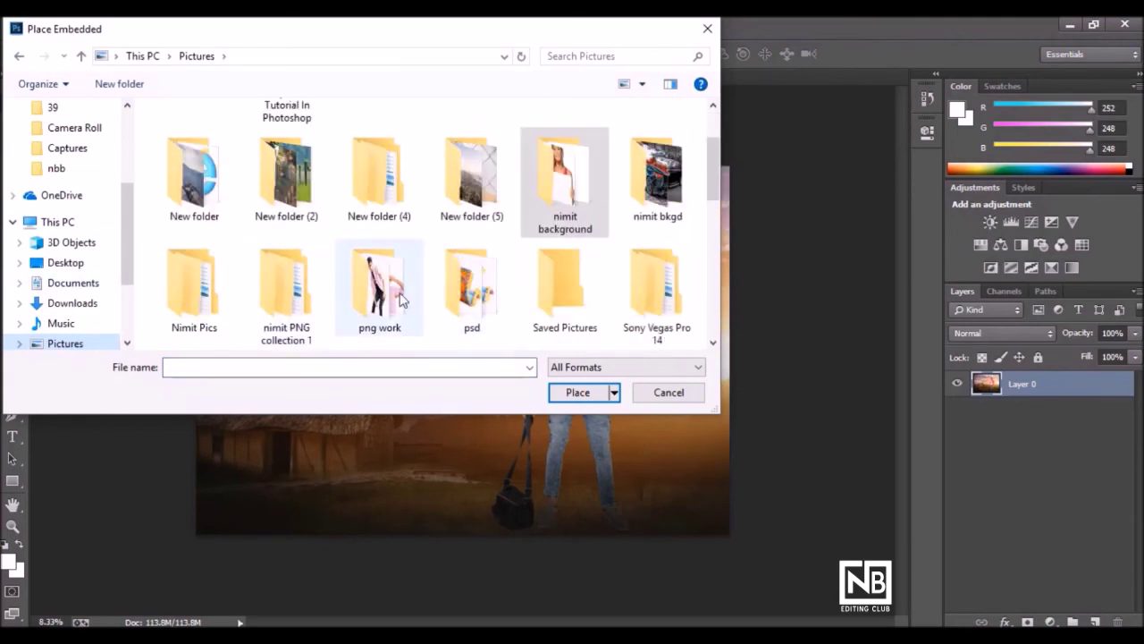
double_click(377, 290)
scroll(401, 265, "down", 5)
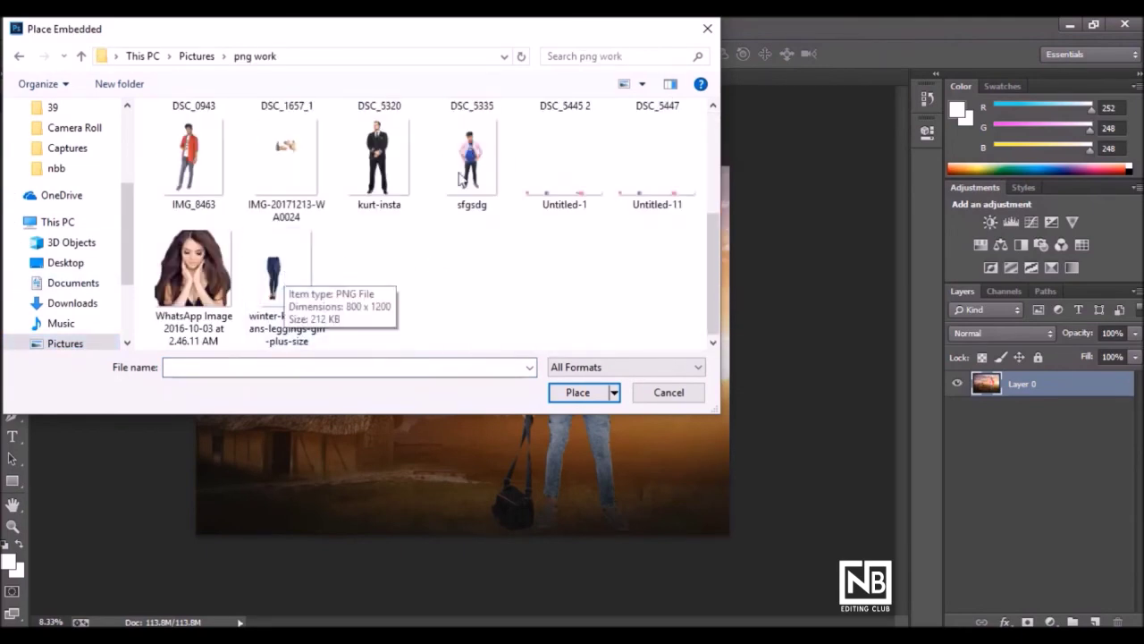
scroll(536, 178, "up", 1)
left_click(286, 148)
left_click(577, 391)
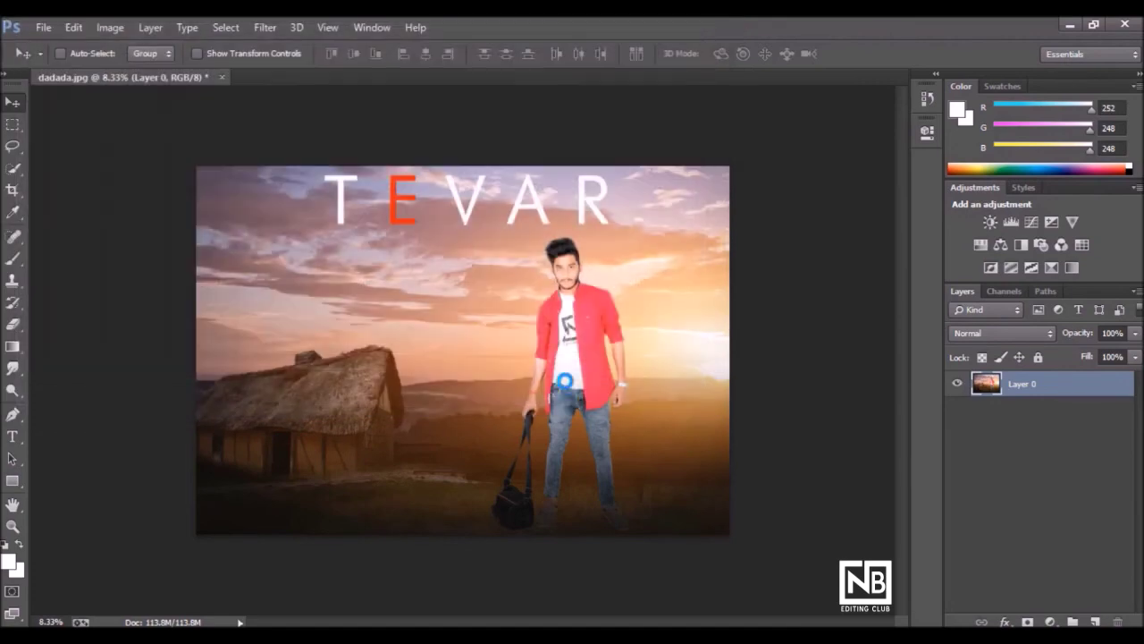
key("Return")
- Rasterize the credit layer and scale the credit text down to about half size
right_click(1016, 394)
left_click(726, 271)
key("ctrl+t")
mouse_move(374, 370)
left_mouse_down()
mouse_move(404, 356)
mouse_move(386, 368)
mouse_move(451, 270)
left_mouse_up()
key("Return")
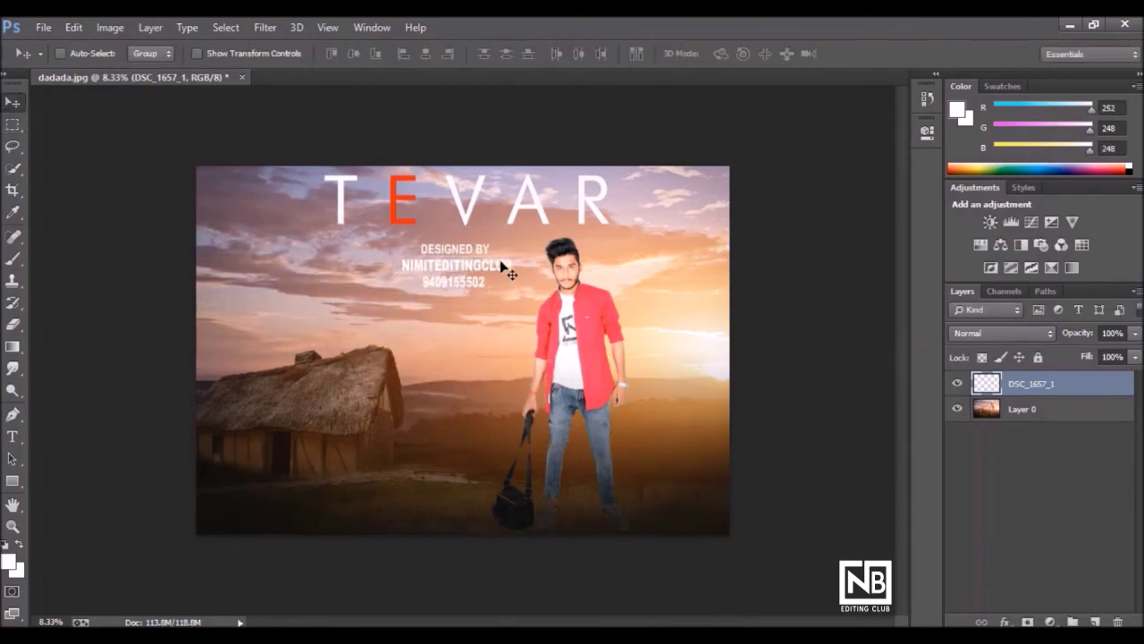
key("ctrl+t")
mouse_move(522, 294)
left_mouse_down()
mouse_move(454, 263)
mouse_move(689, 496)
mouse_move(370, 492)
left_mouse_up()
key("Return")
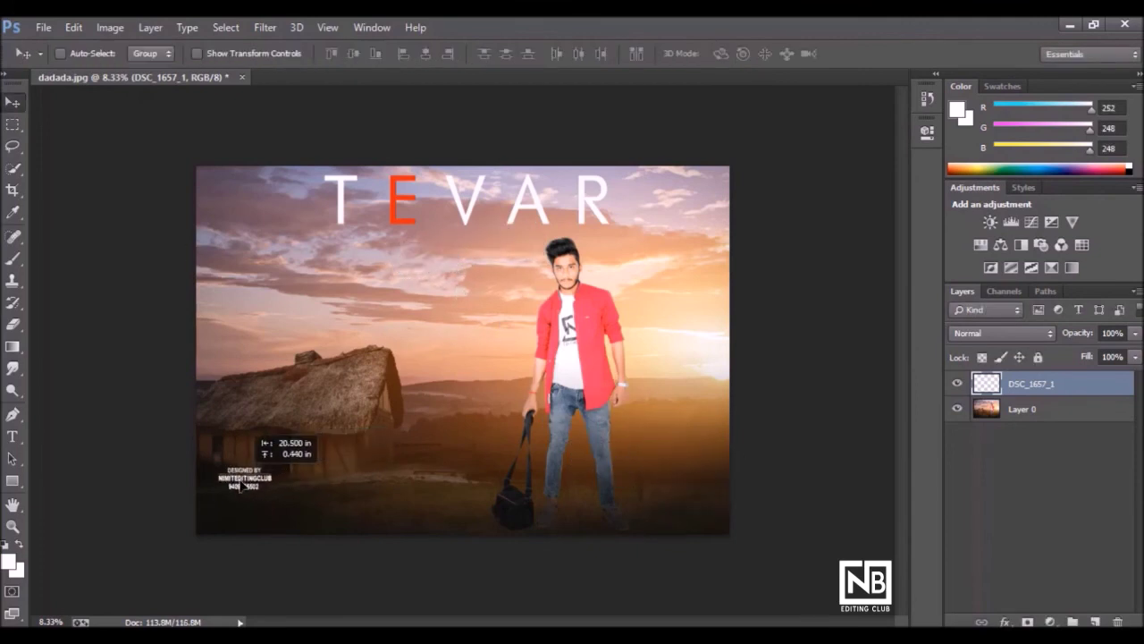
- Move the credit text beside the man's bag strap to check its placement
left_click_drag(370, 493, 505, 432)
key("ctrl+plus")
key("ctrl+t")
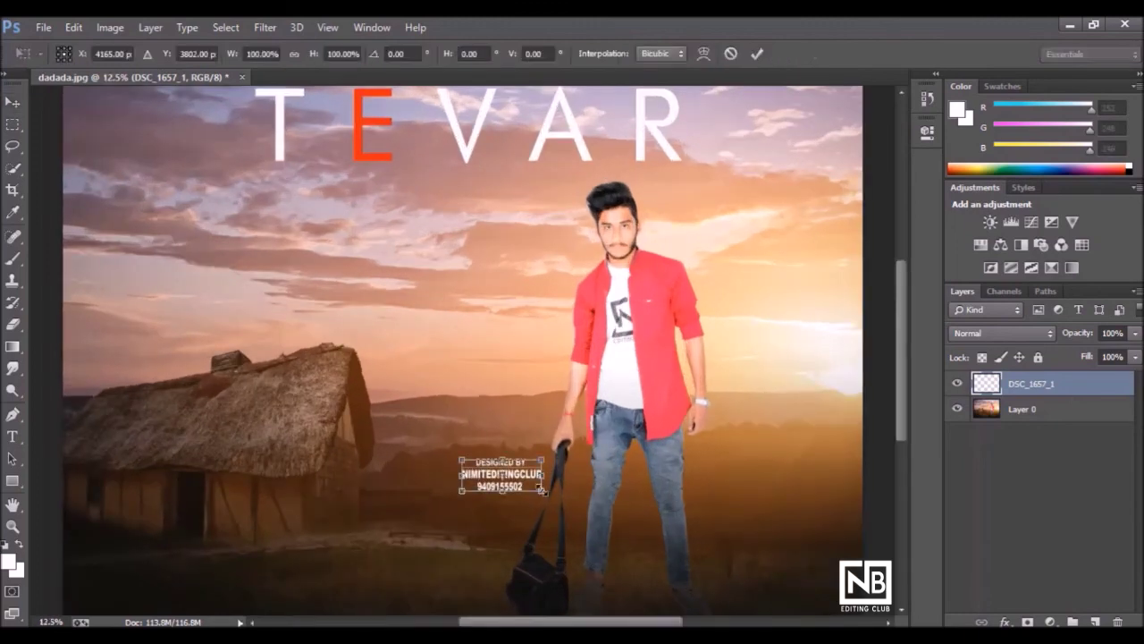
key("Return")
key("ctrl+minus")
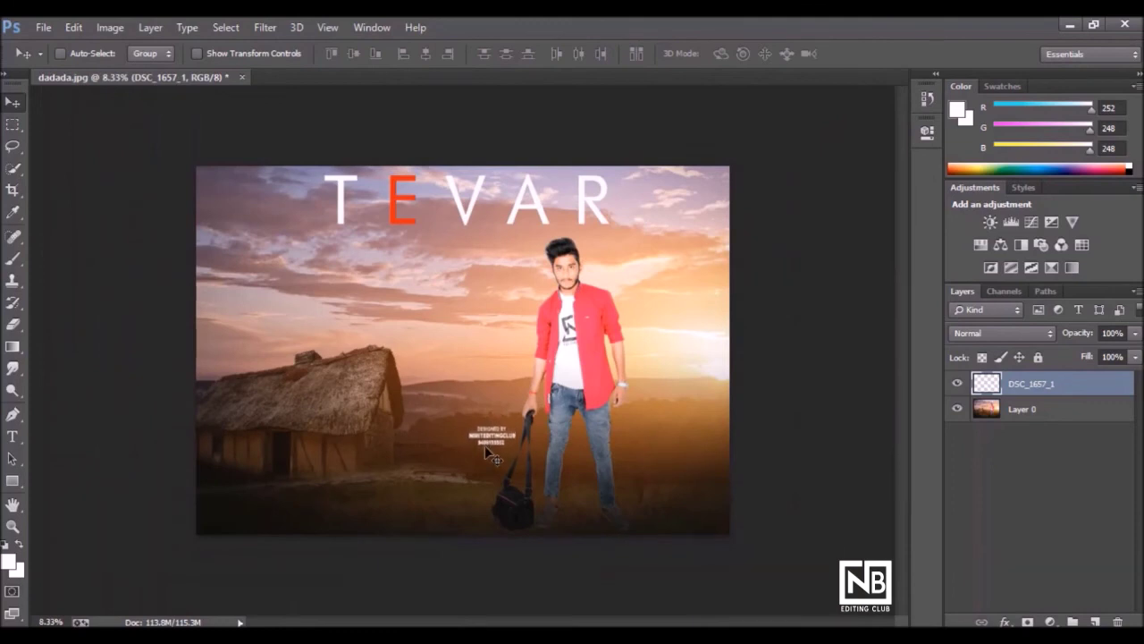
- Position the credit text just below the TEVAR title, enlarging it slightly
left_click_drag(484, 445, 462, 253)
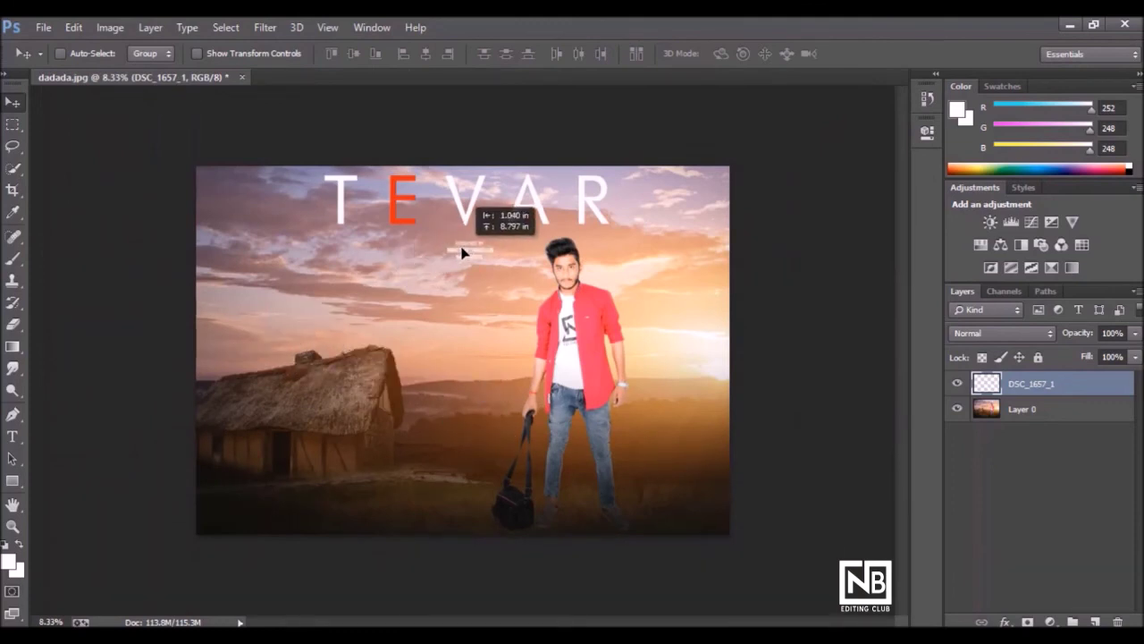
key("ctrl+plus")
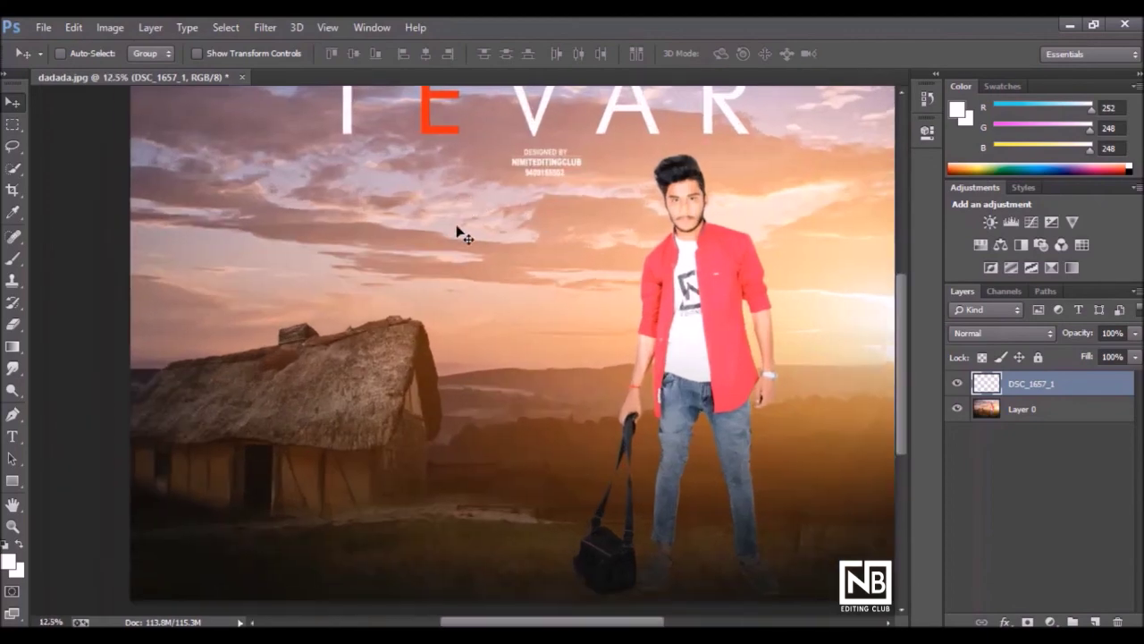
key("ctrl+minus")
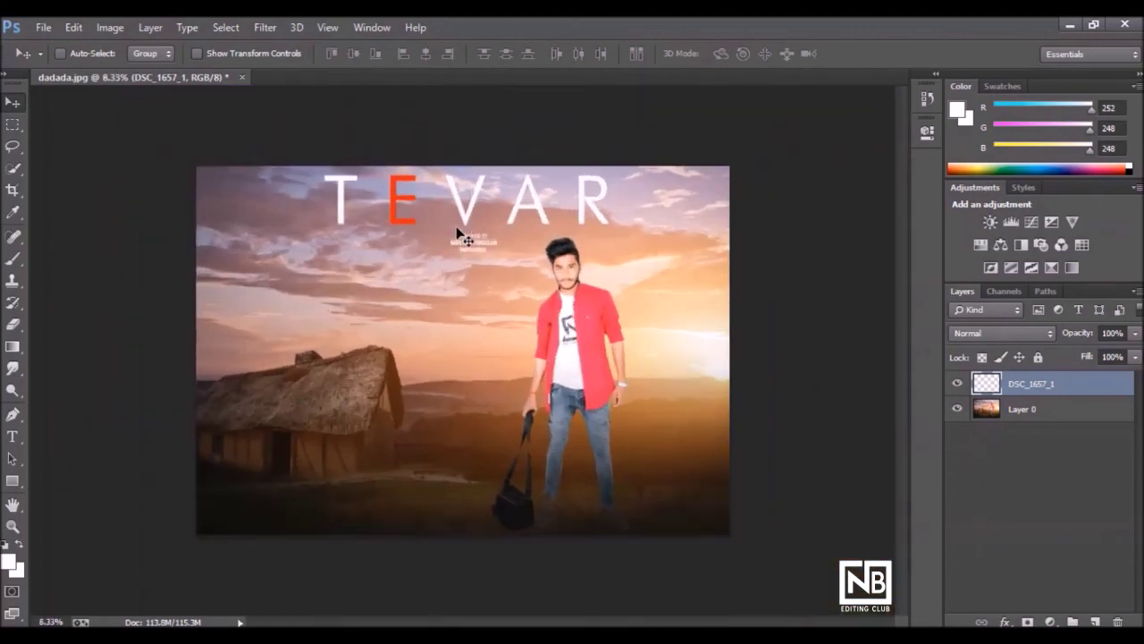
key("ctrl+plus")
key("ctrl+t")
left_click_drag(503, 173, 528, 173)
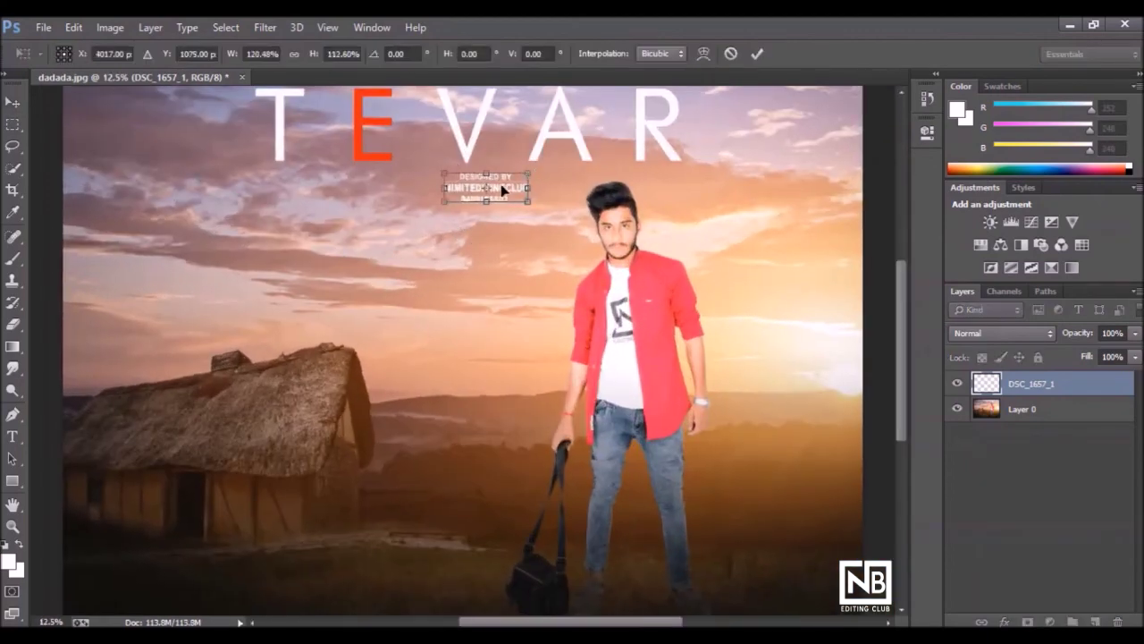
key("Return")
key("ctrl+minus")
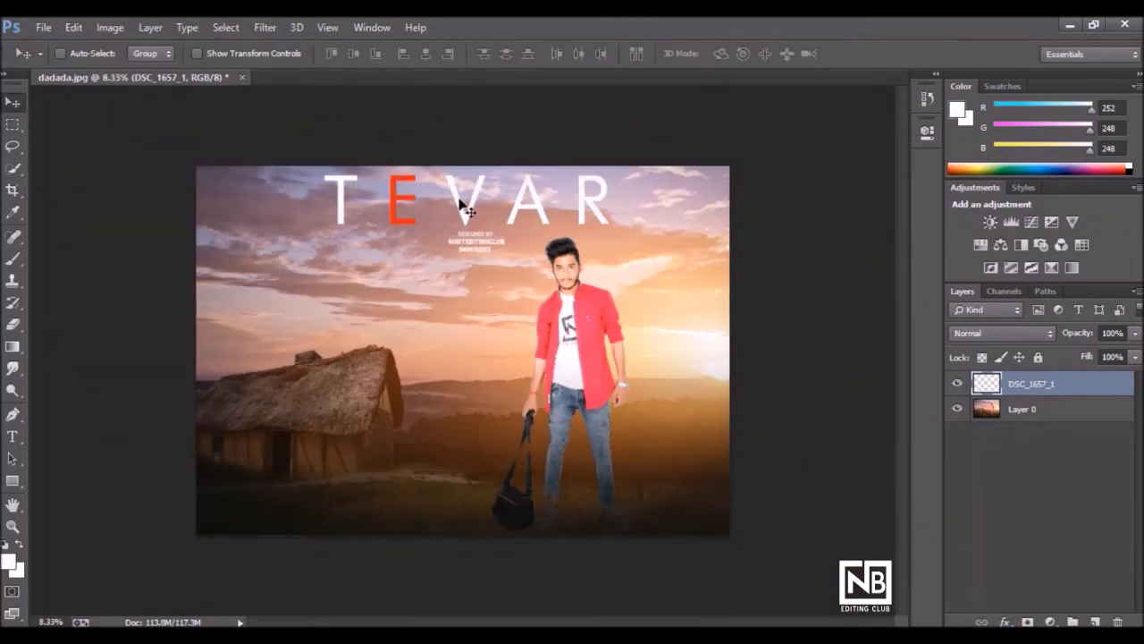
left_click_drag(464, 209, 457, 215)
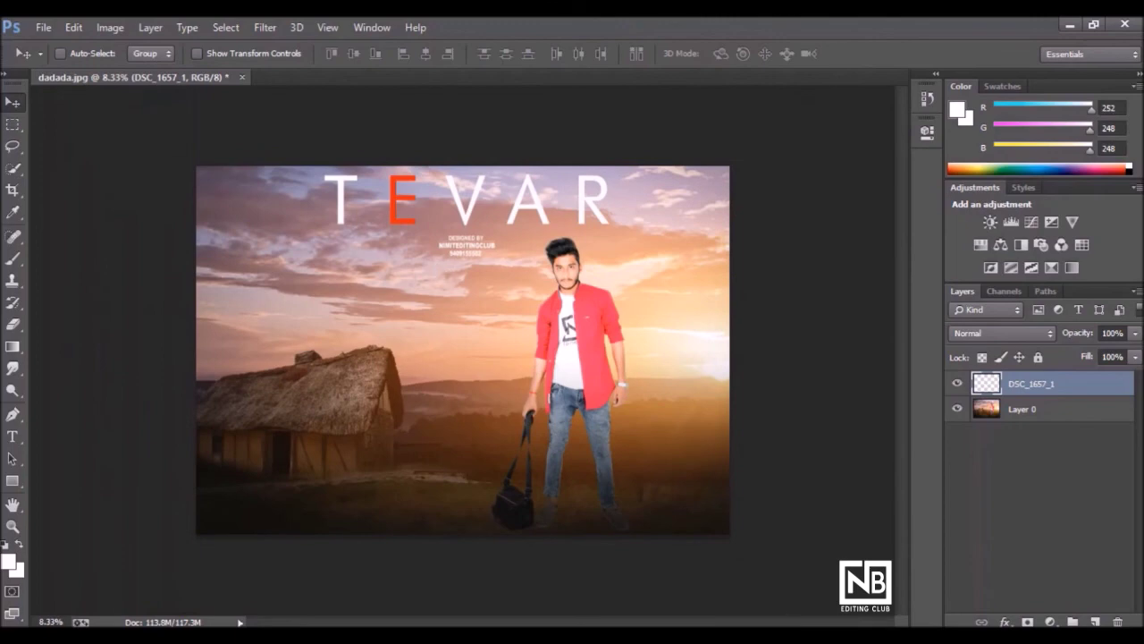
right_click(1028, 383)
- Merge the credit layer down and place the NB logo 'image 2' from Downloads
left_click(689, 498)
left_click(43, 27)
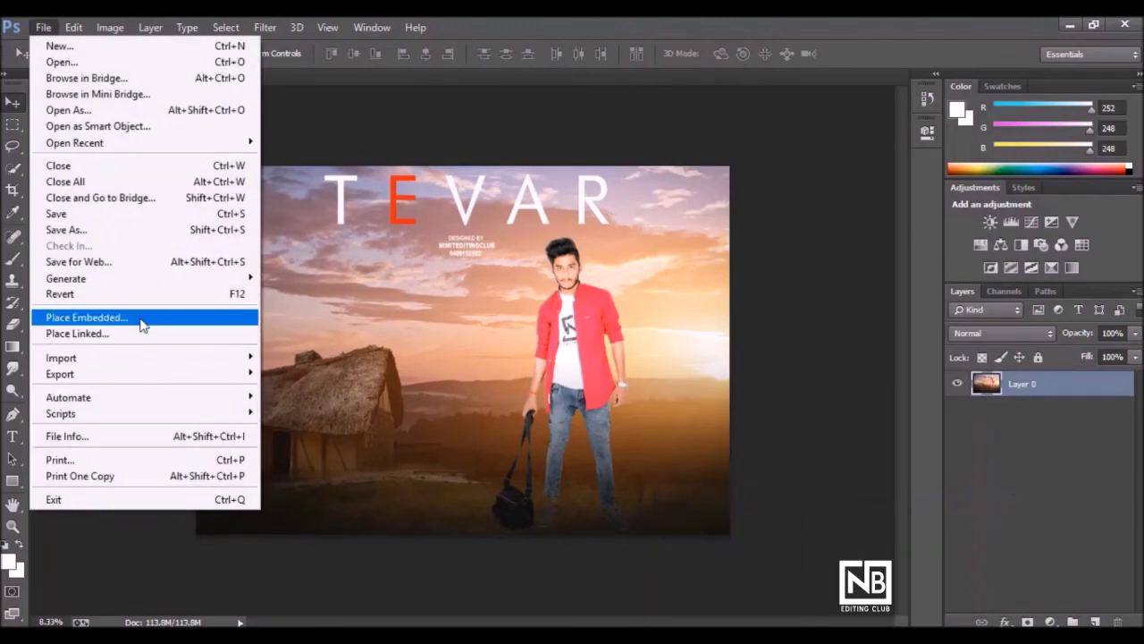
left_click(141, 325)
left_click(73, 344)
left_click(472, 150)
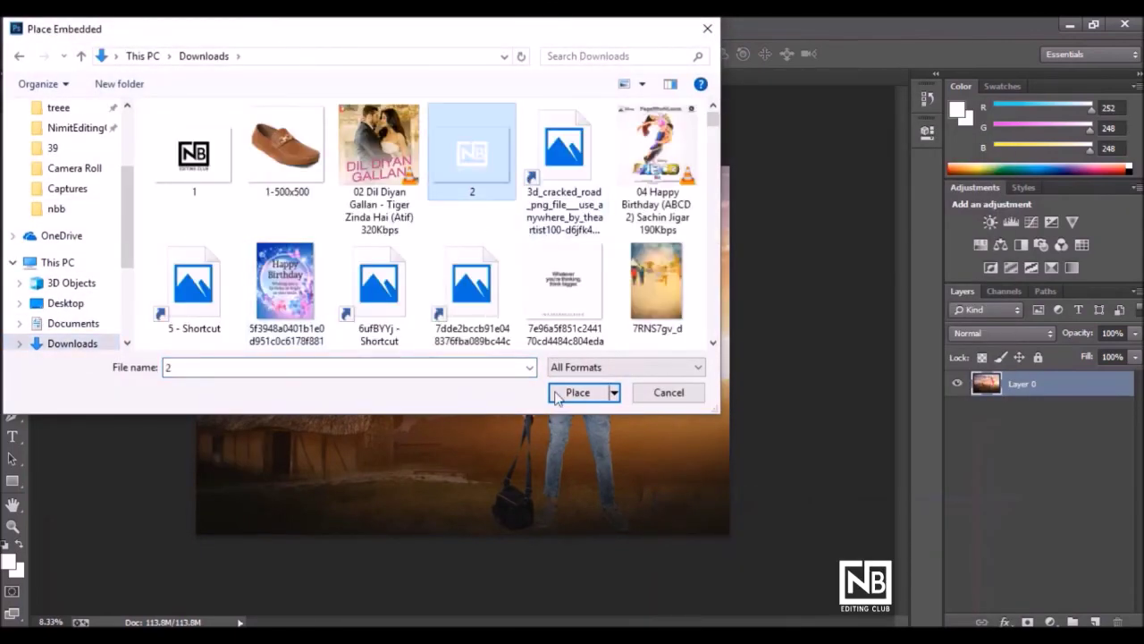
left_click(577, 391)
- Shrink the NB logo and move it into the poster's bottom-left corner
left_click_drag(535, 410, 441, 313)
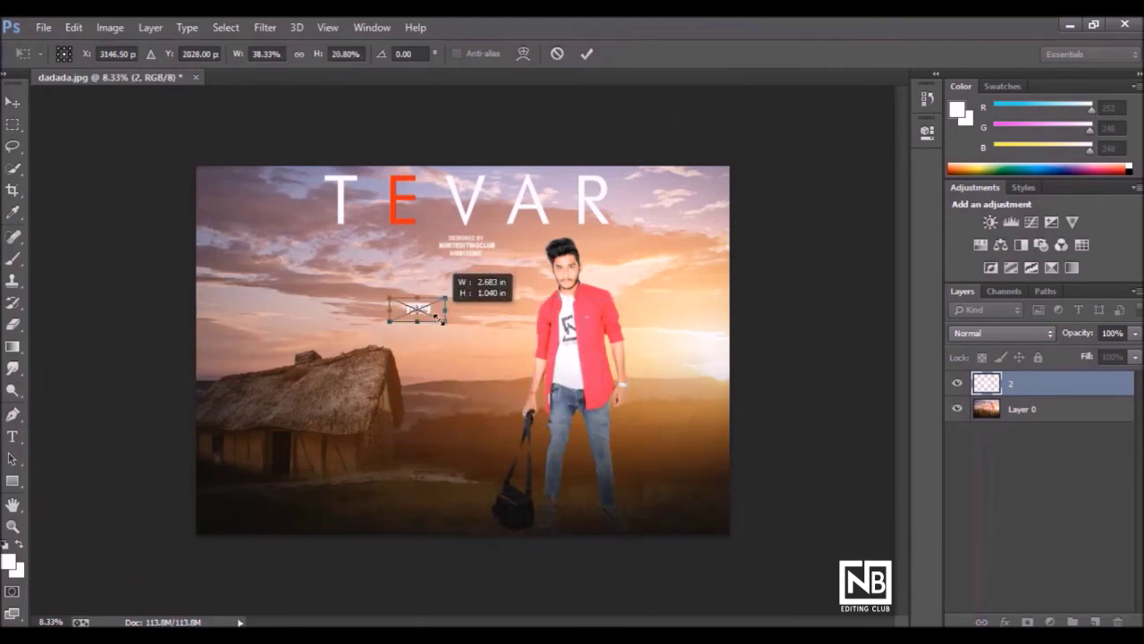
mouse_move(425, 311)
left_mouse_down()
mouse_move(720, 523)
mouse_move(711, 235)
mouse_move(143, 521)
mouse_move(230, 516)
left_mouse_up()
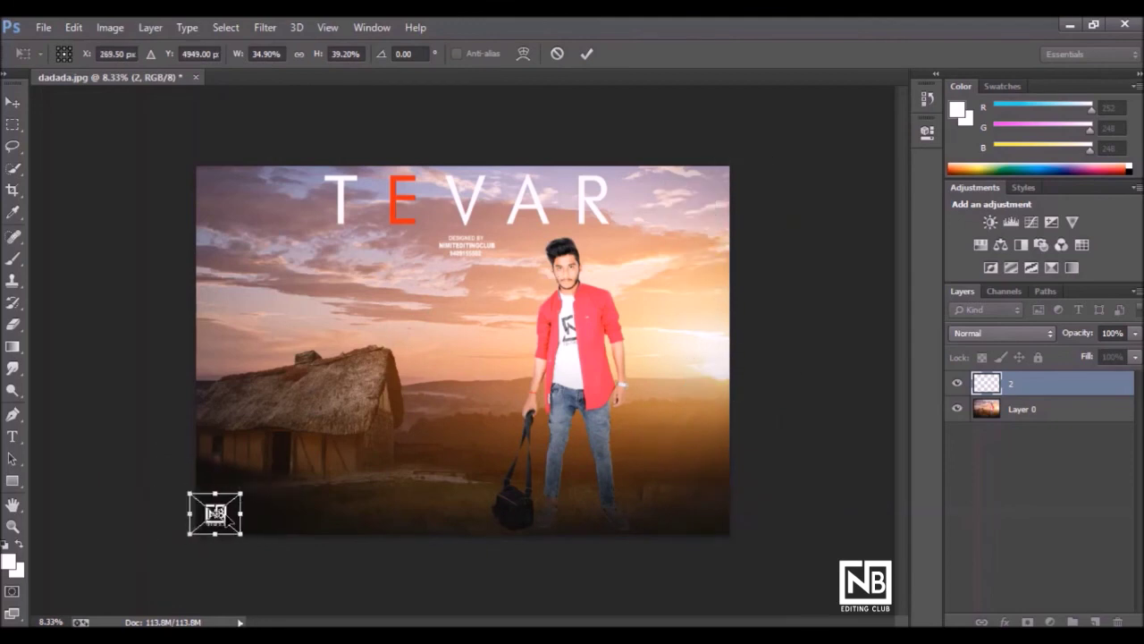
key("Return")
key("ctrl+plus")
key("shift+Left")
key("shift+Left")
key("shift+Left")
key("shift+Down")
key("shift+Down")
key("shift+Down")
key("shift+Left")
key("shift+Left")
key("shift+Down")
key("shift+Down")
key("shift+Down")
key("ctrl+minus")
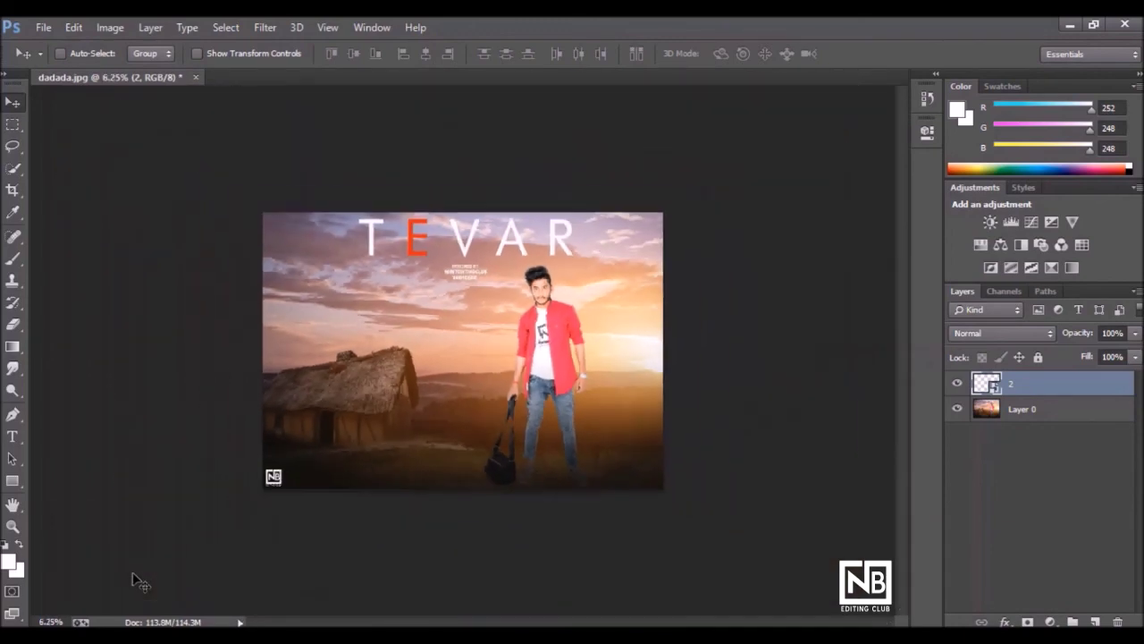
- Merge the logo layer down into Layer 0
right_click(1015, 385)
left_click(771, 484)
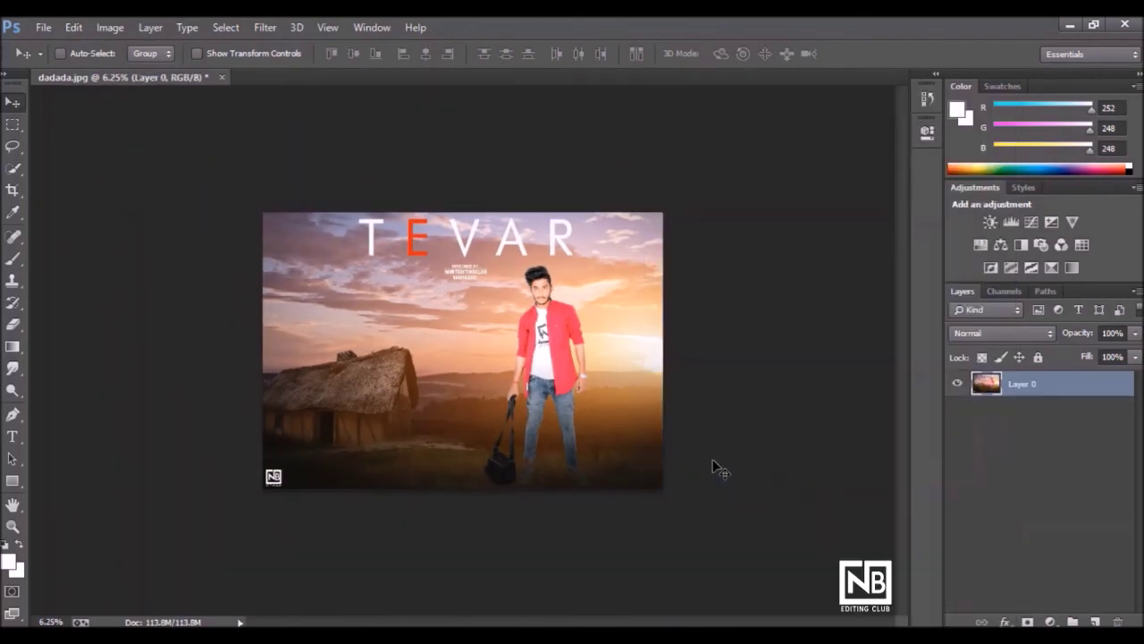
key("ctrl+plus")
key("ctrl+minus")
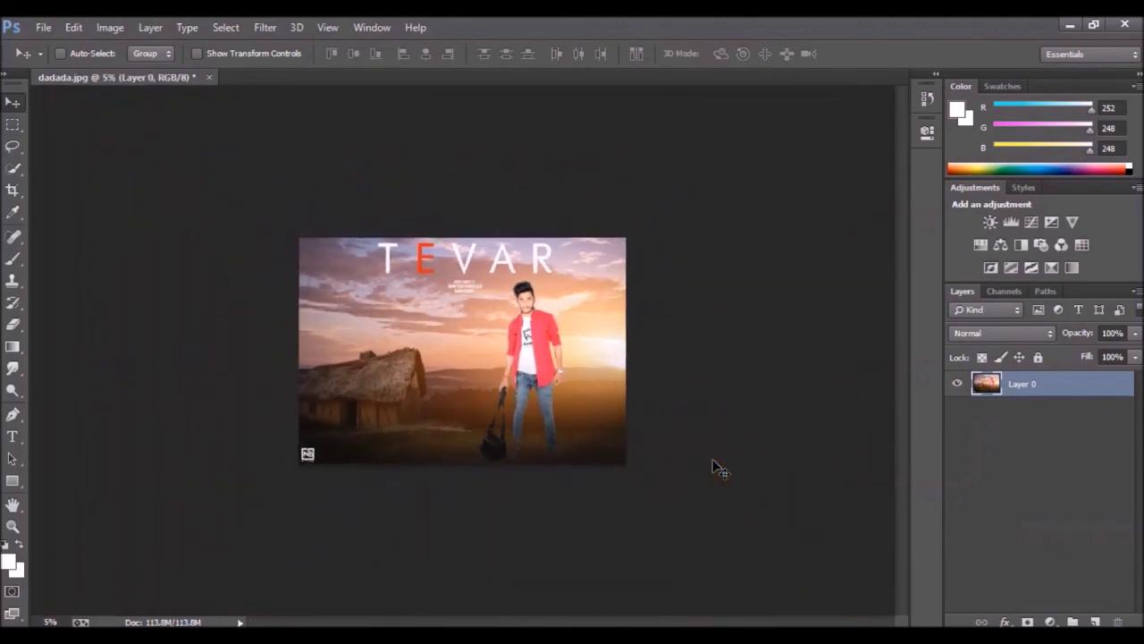
key("ctrl+plus")
key("ctrl+minus")
key("ctrl+plus")
key("ctrl+minus")
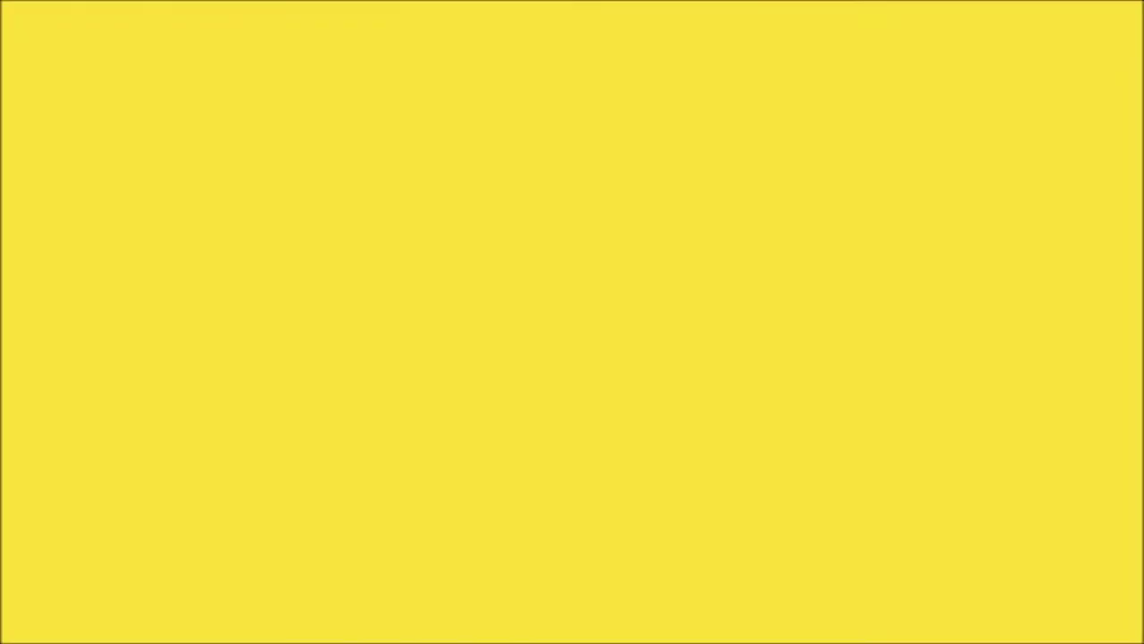